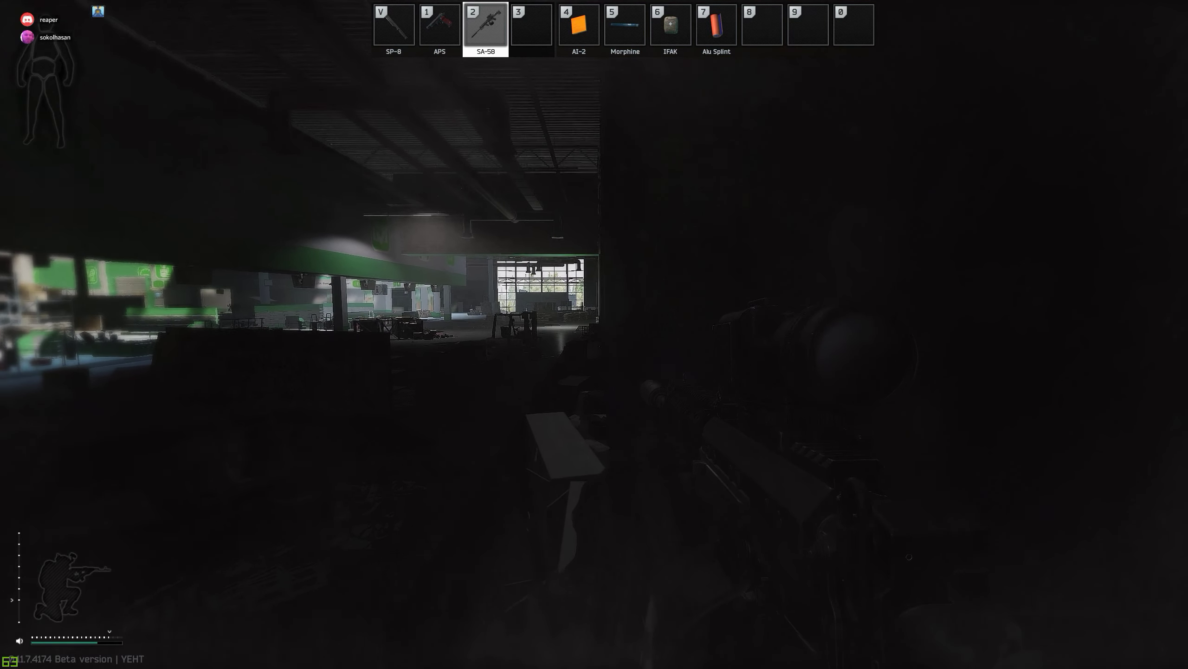
Step: Go prone, take a brief look through the scope, then stand back up
key(x)
right_click(595, 335)
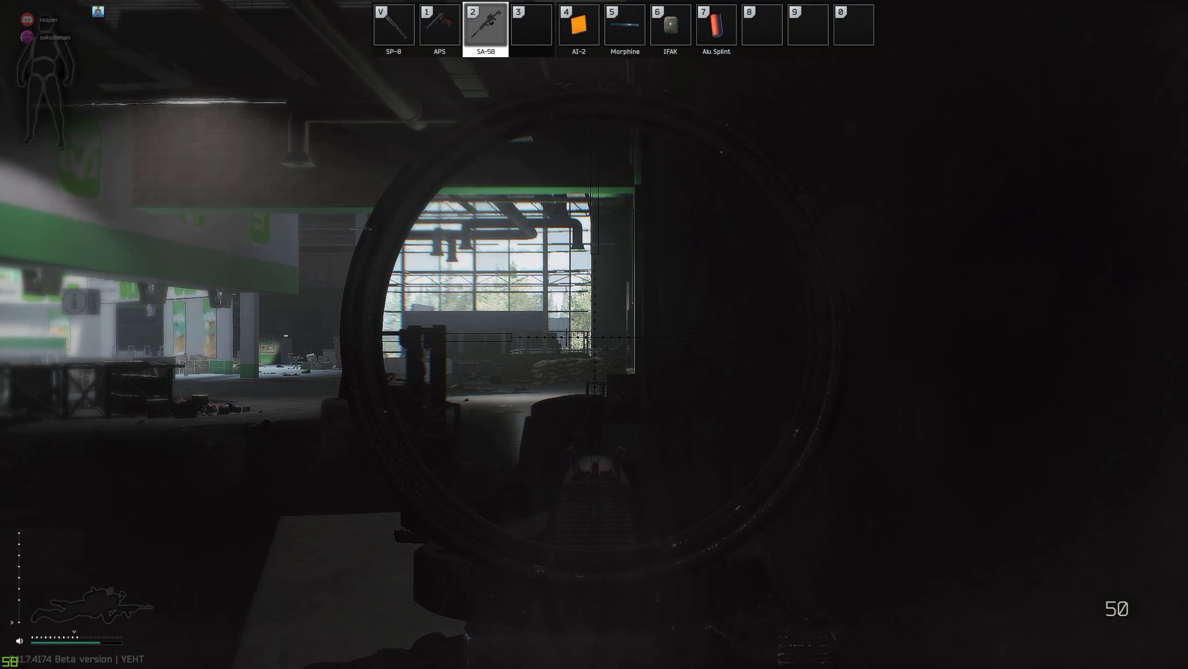
right_click(594, 335)
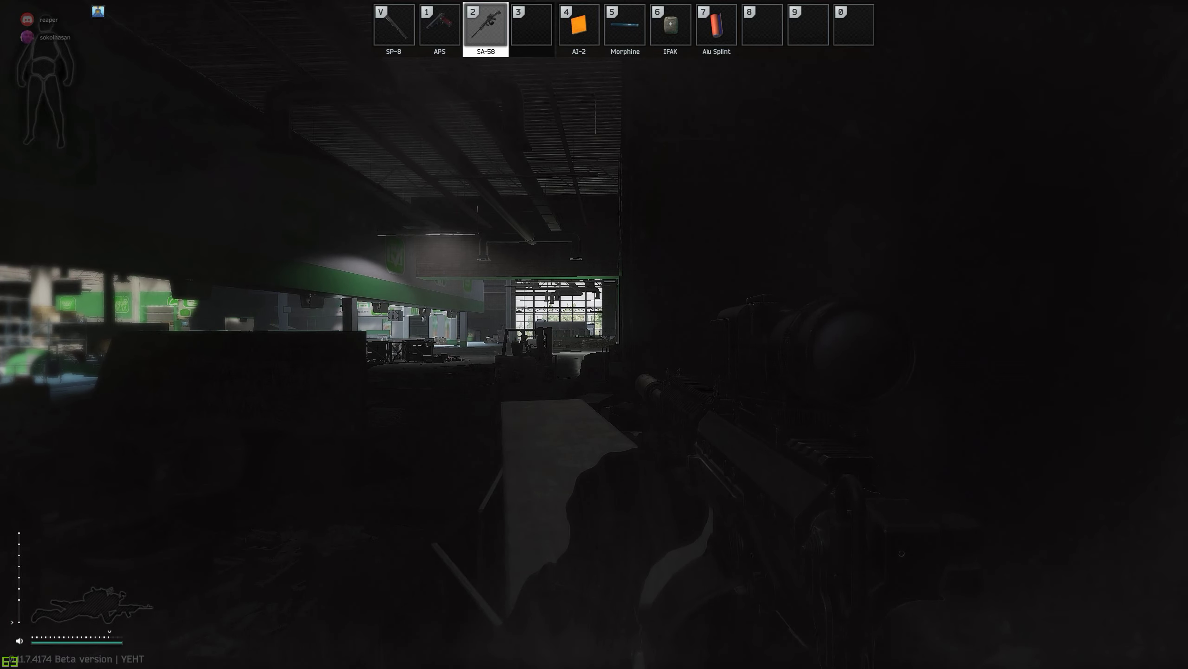
key(x)
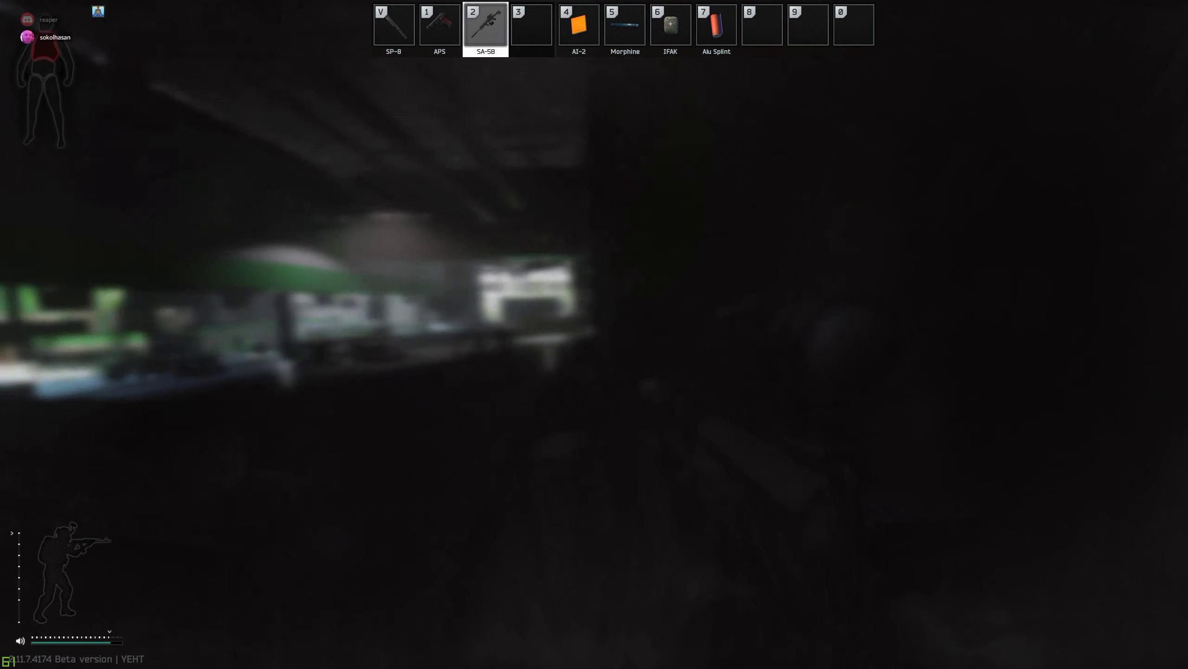
scroll(594, 334, down, 2)
scroll(595, 334, down, 1)
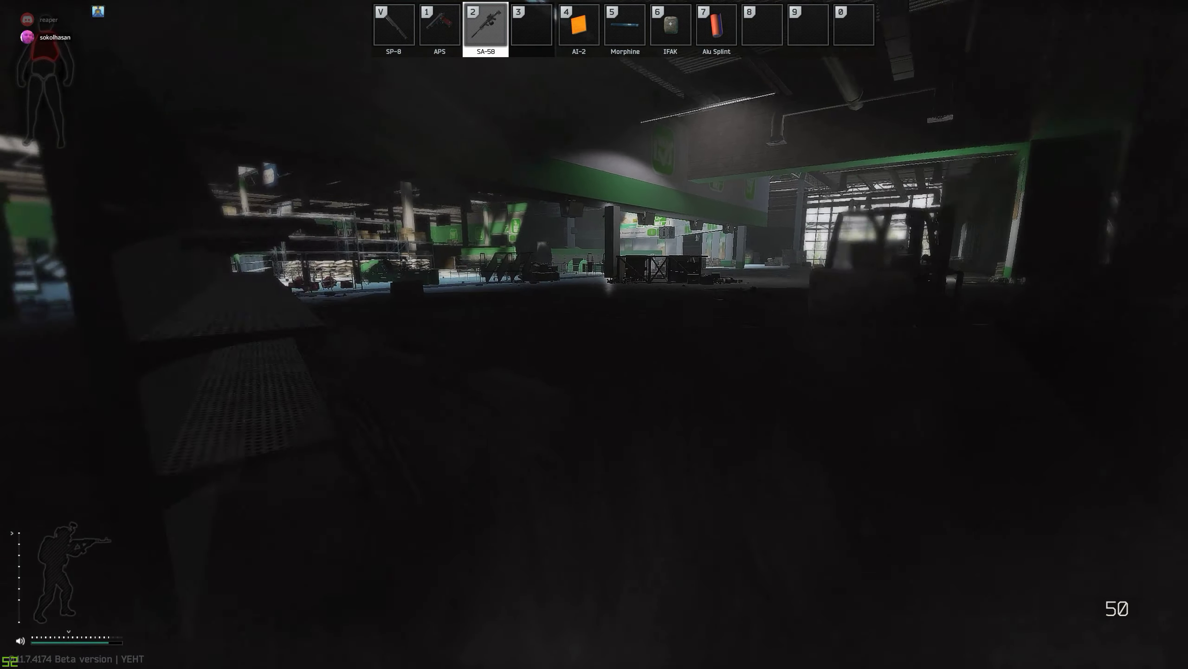
Step: Advance through the dark warehouse past the checkout counters into the skylit hall
key(w)
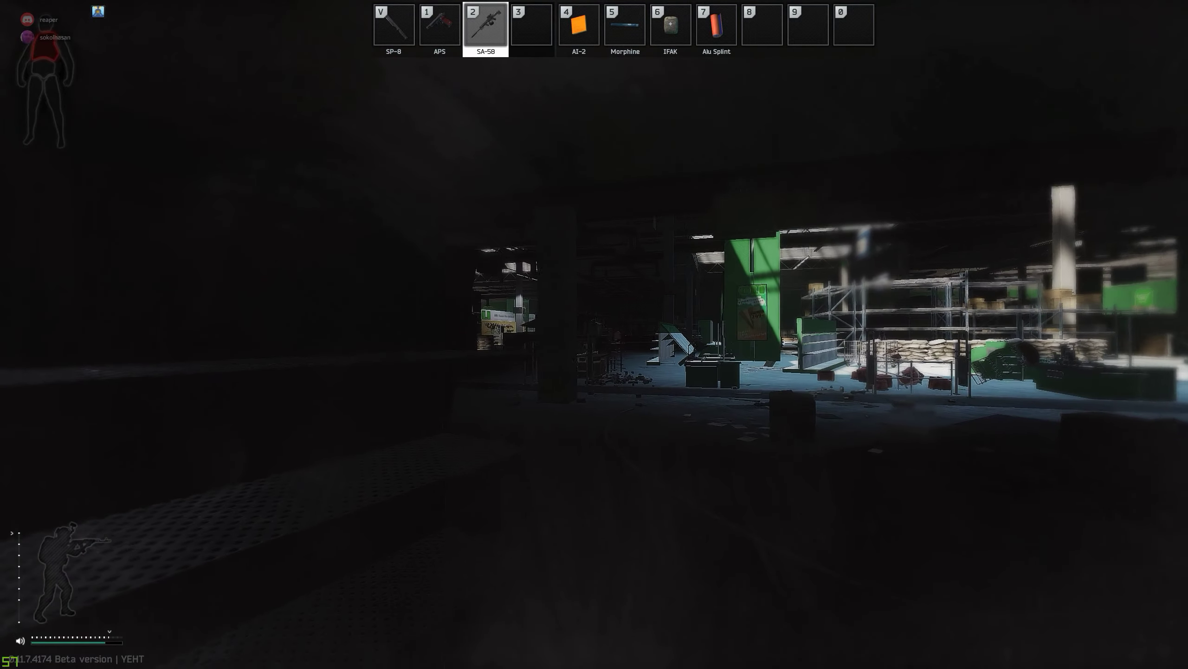
key(w)
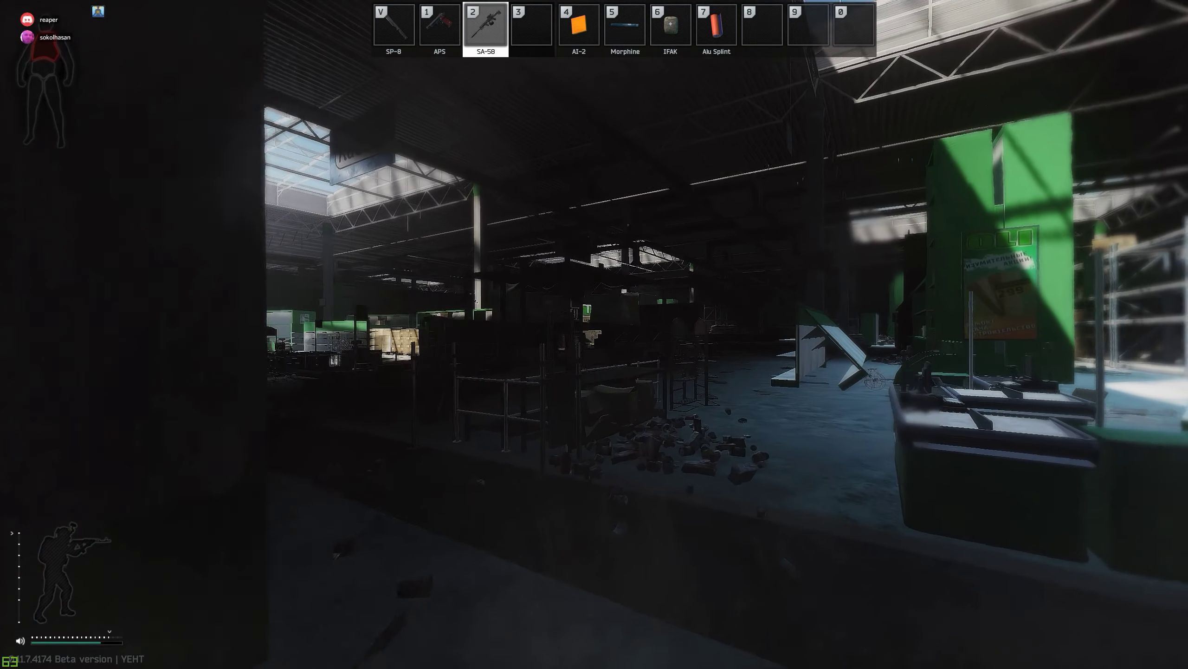
key(w)
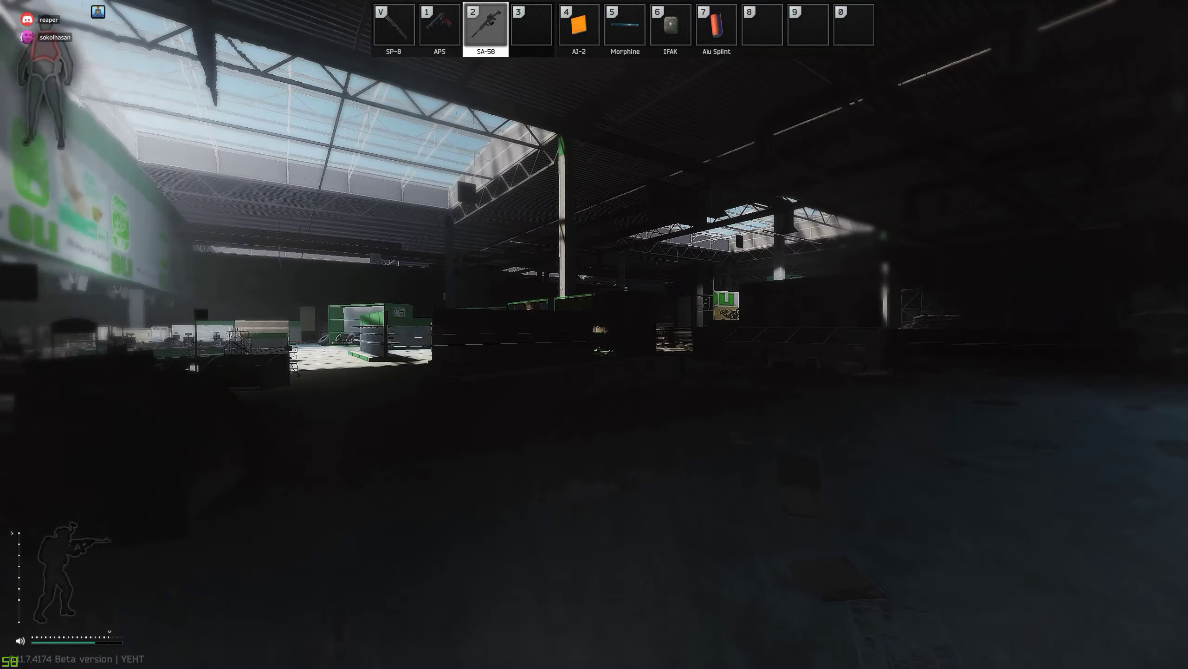
key(w)
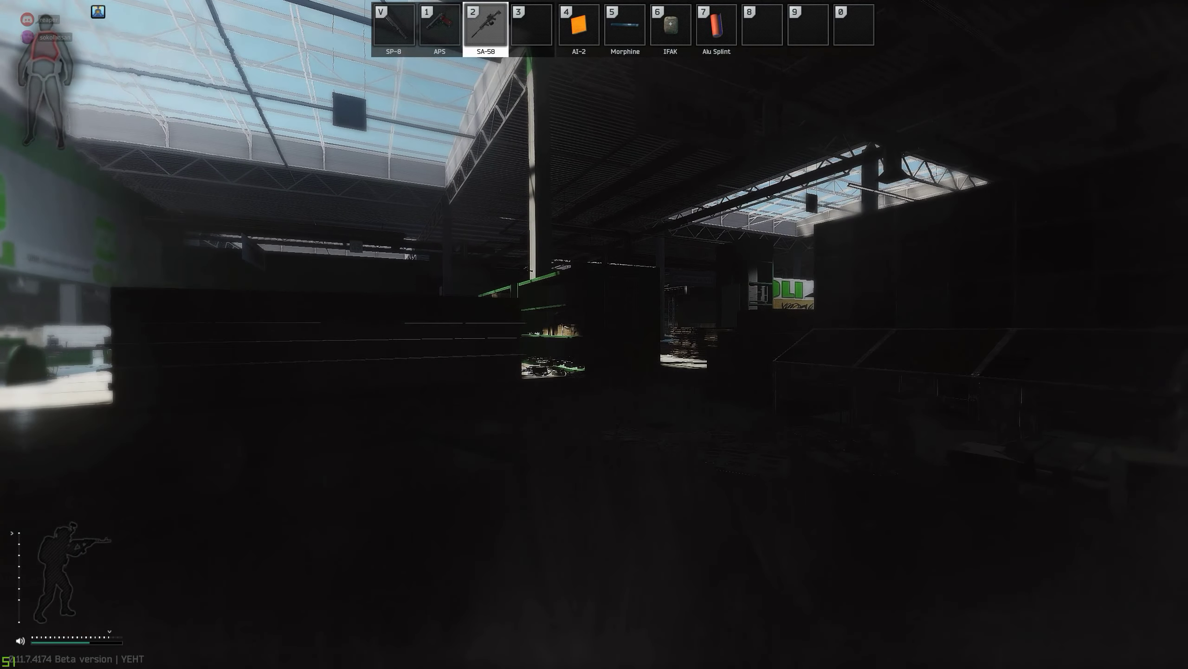
key(w)
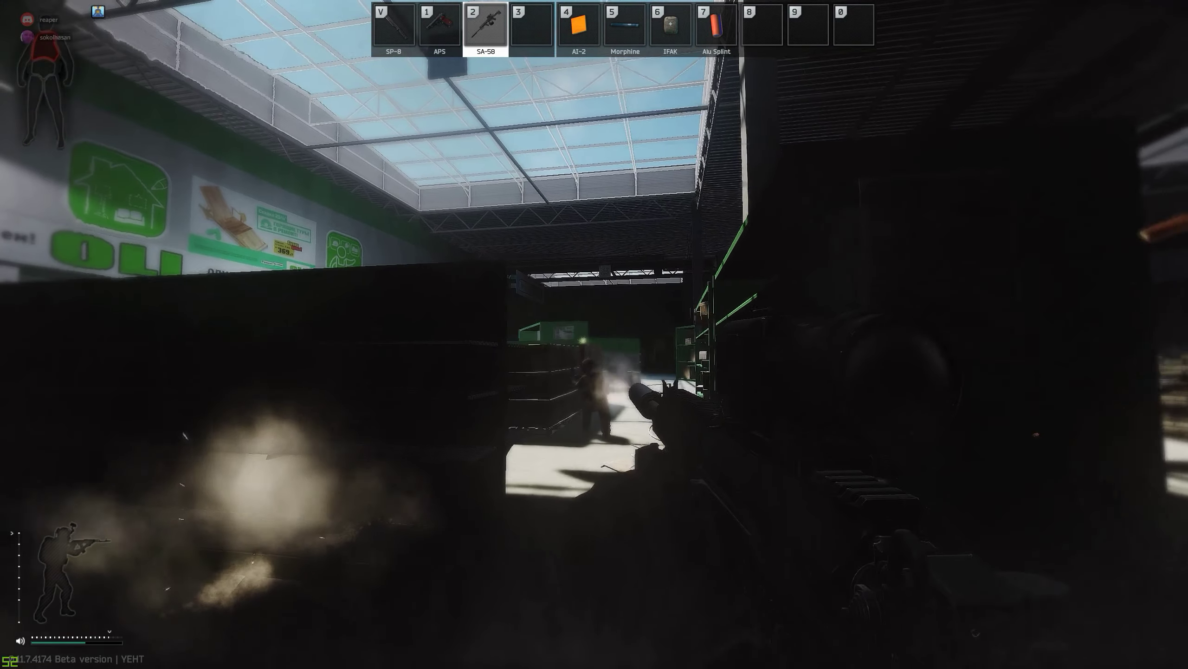
key(w)
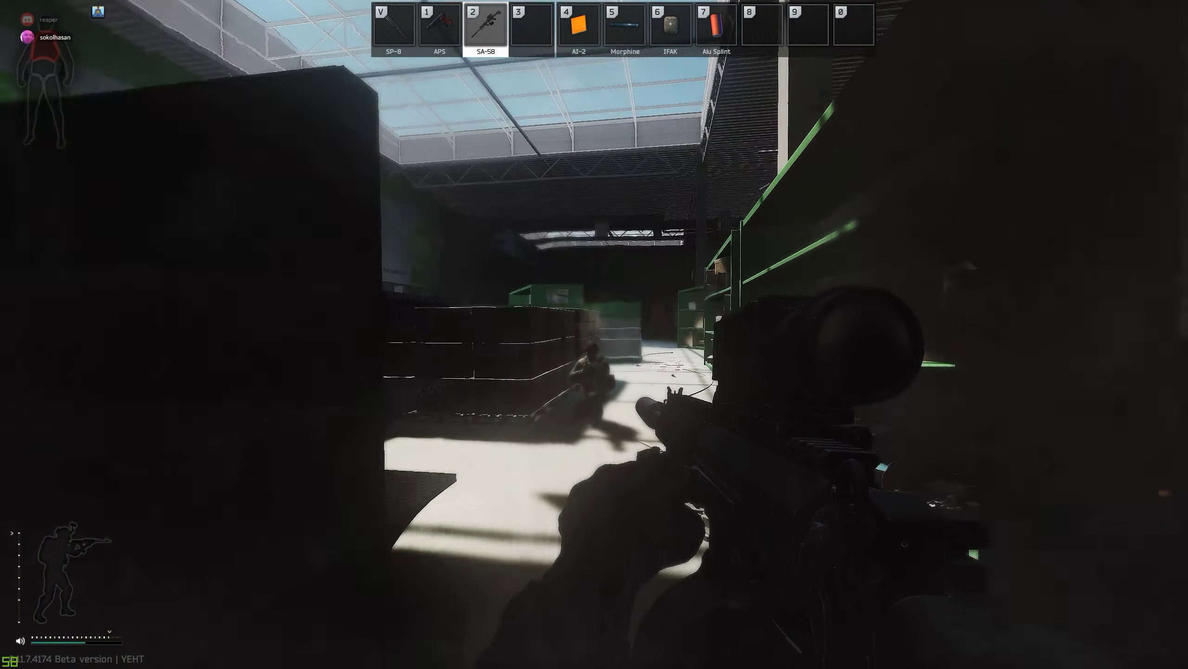
Step: Heal with the AI-2 medkit, re-equip the SA-58 and glance at the inventory
key(4)
key(w)
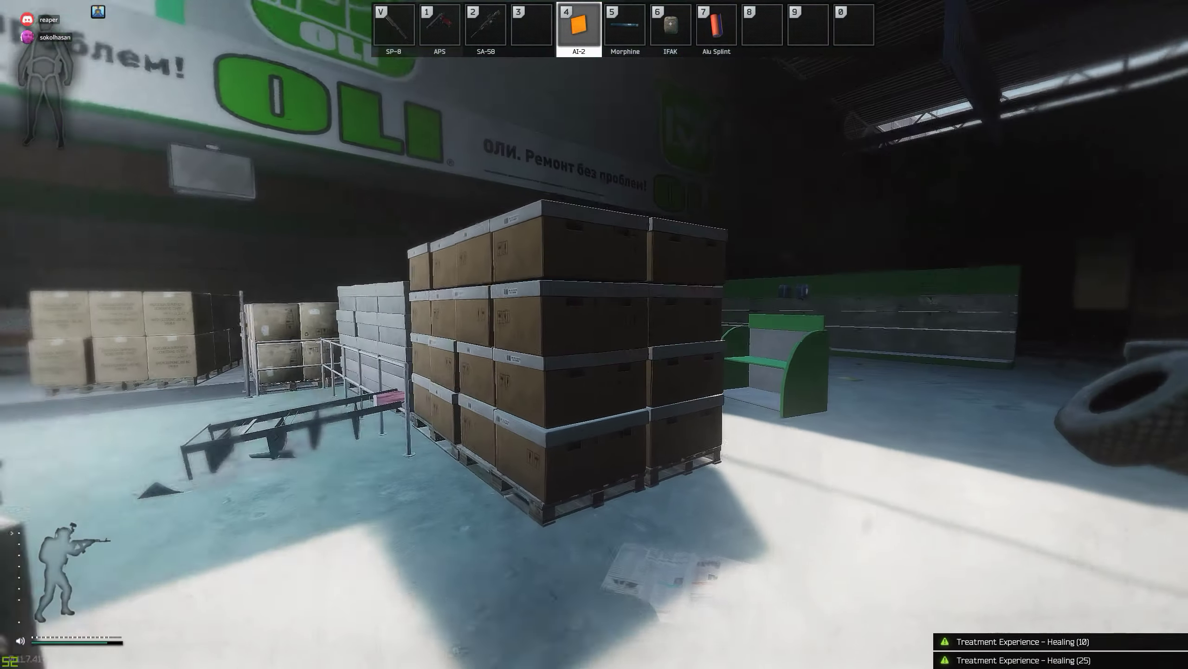
key(2)
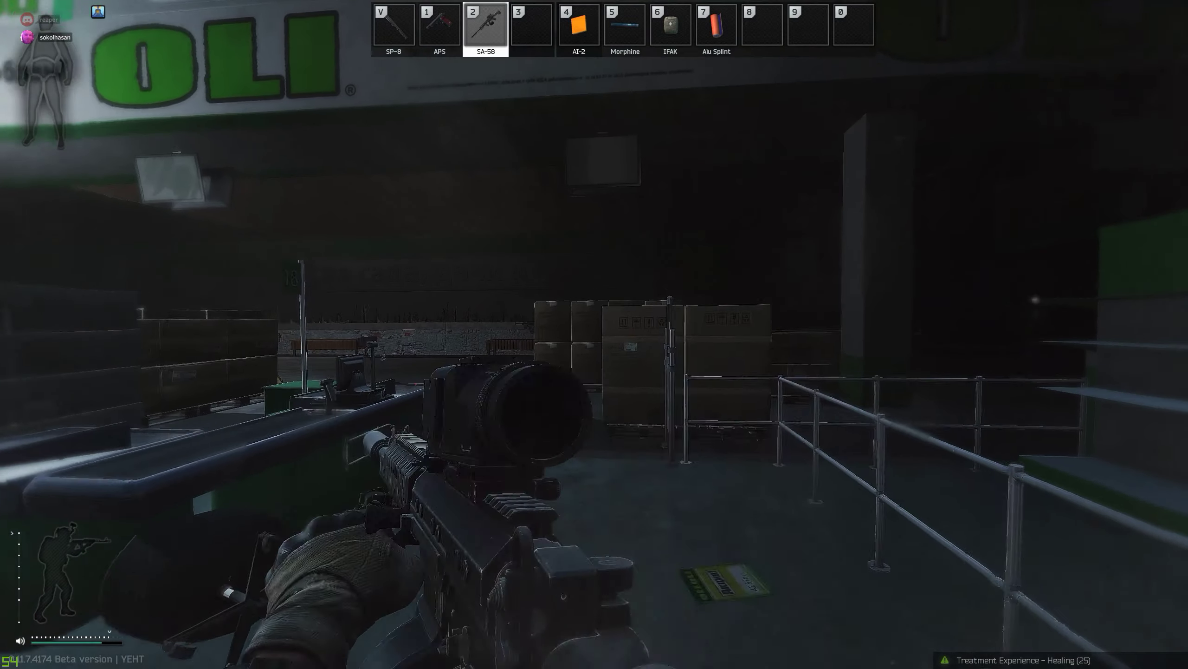
key(Tab)
key(Tab)
key(Tab)
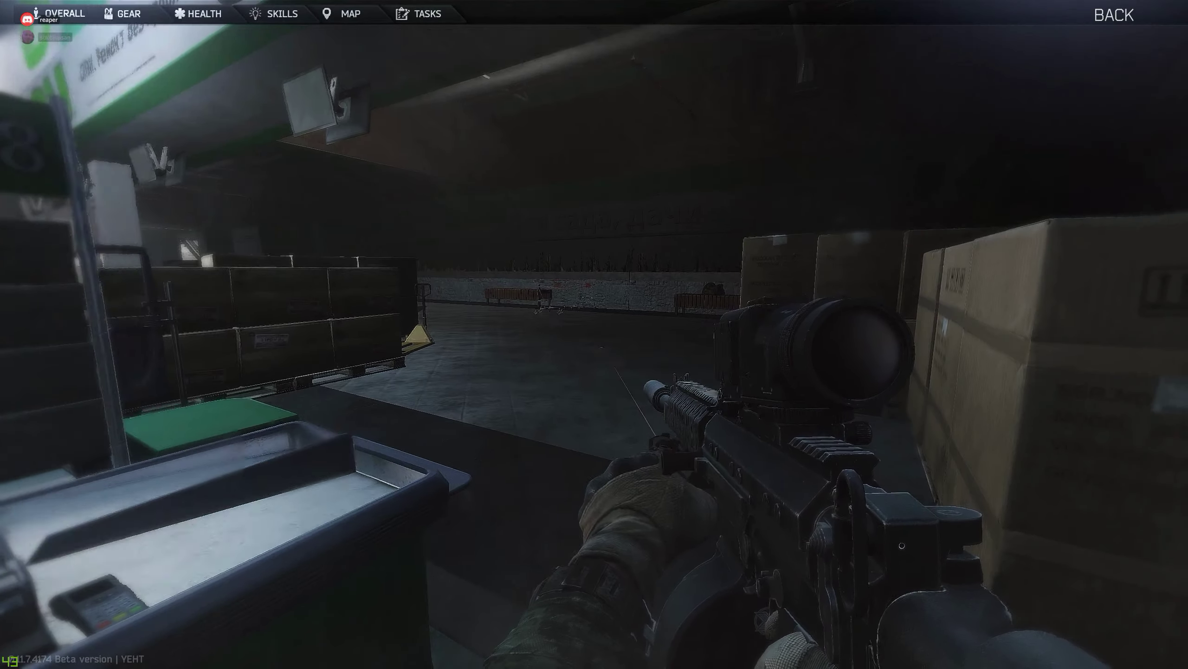
key(Tab)
Step: Advance past the pallet stack into the open hall toward the green pillar
key(w)
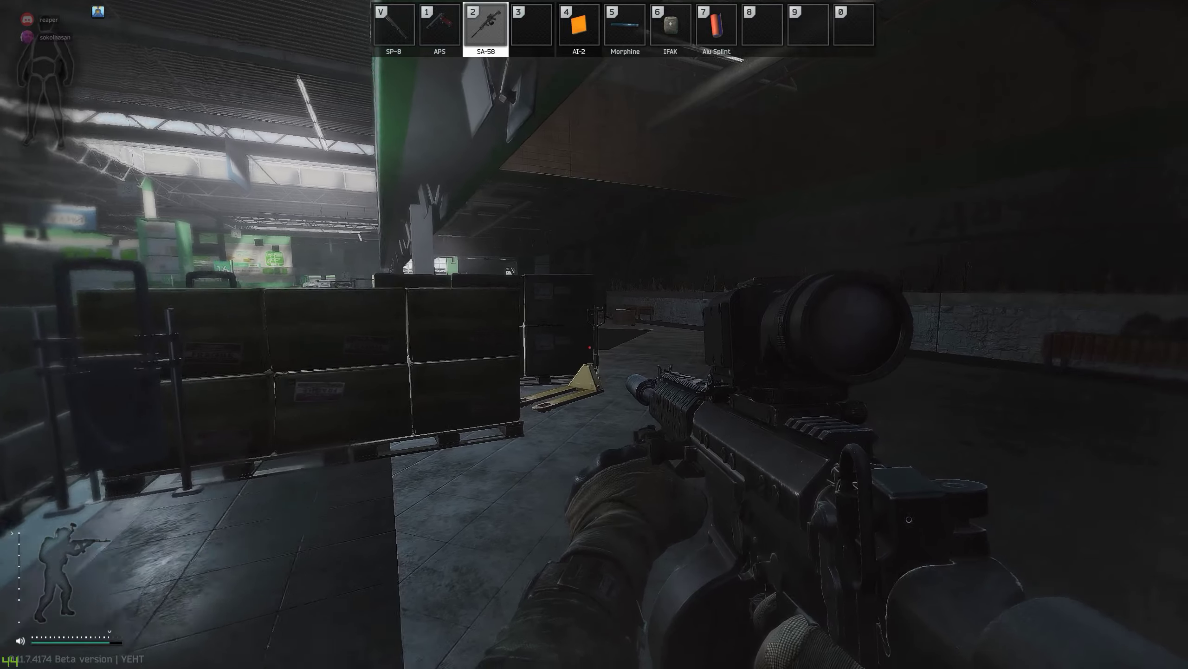
key(w)
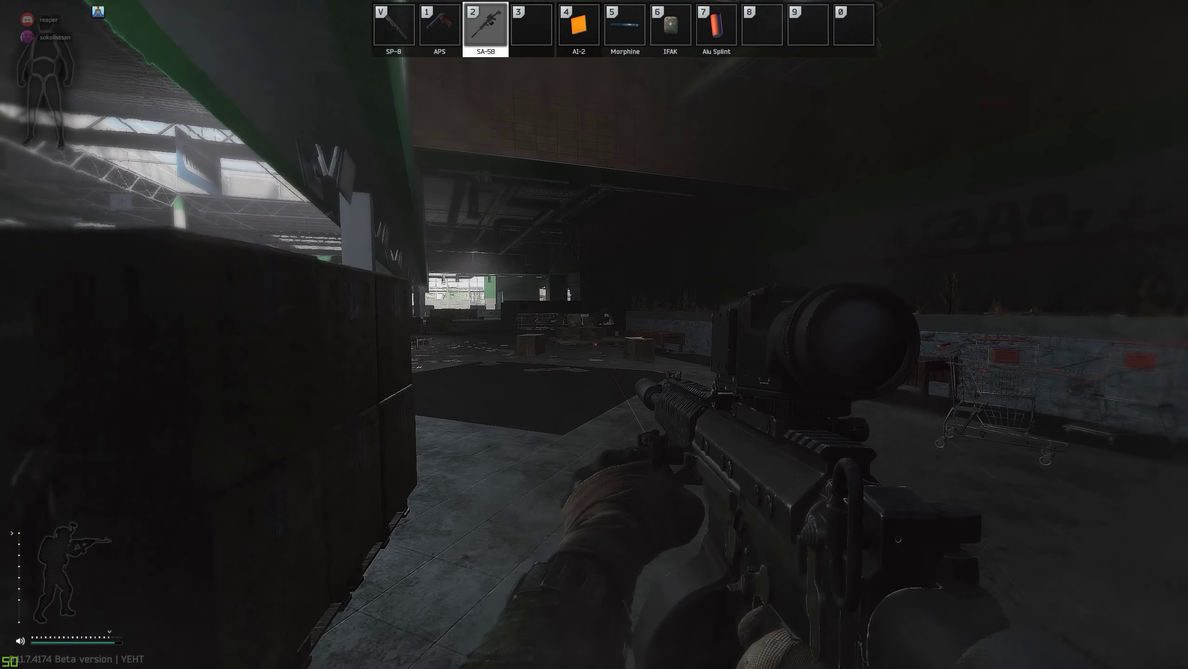
key(w)
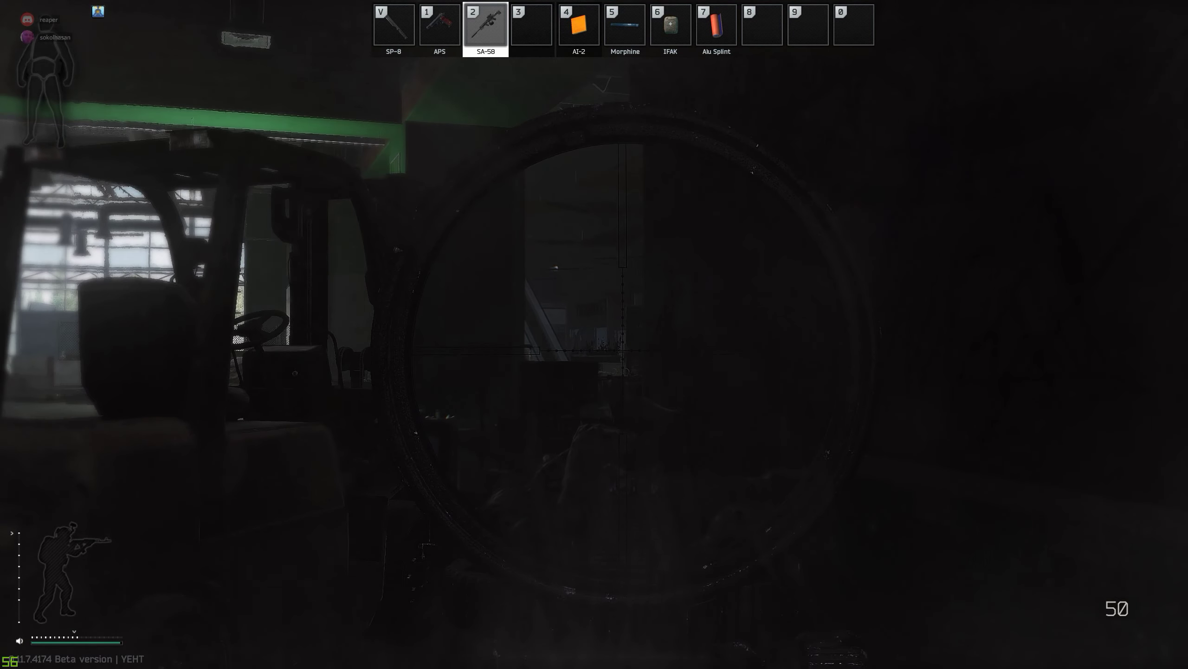
key(w)
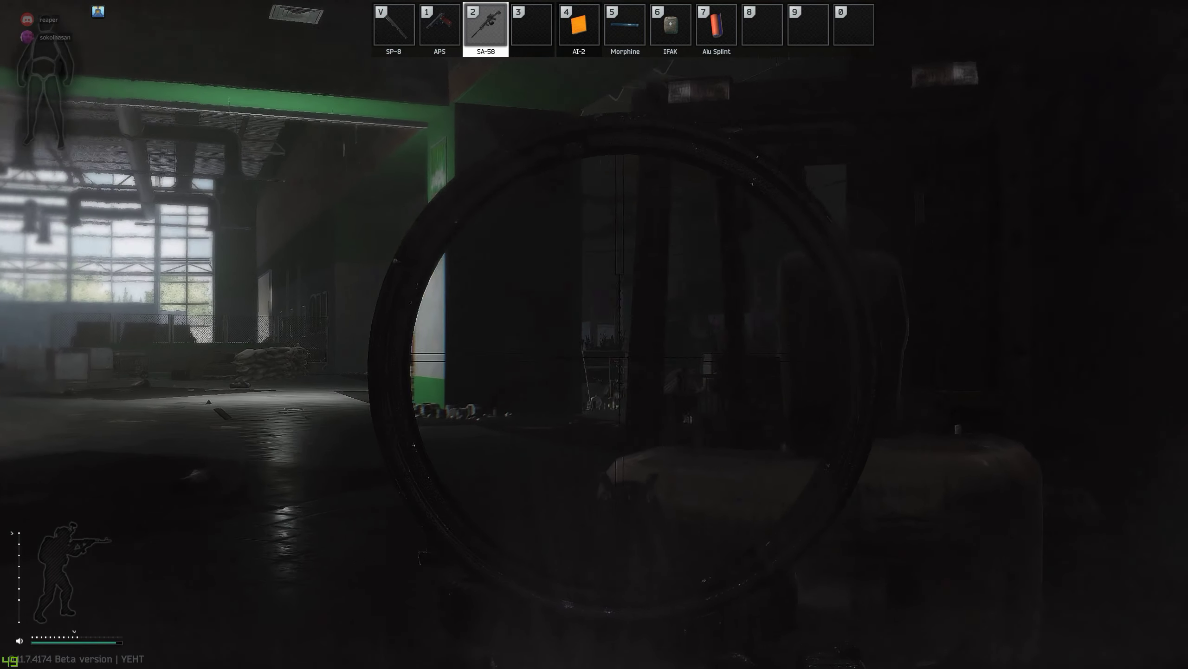
Step: Check the SA-58 fire mode and pass the green doorway into the crate warehouse
key(shift)
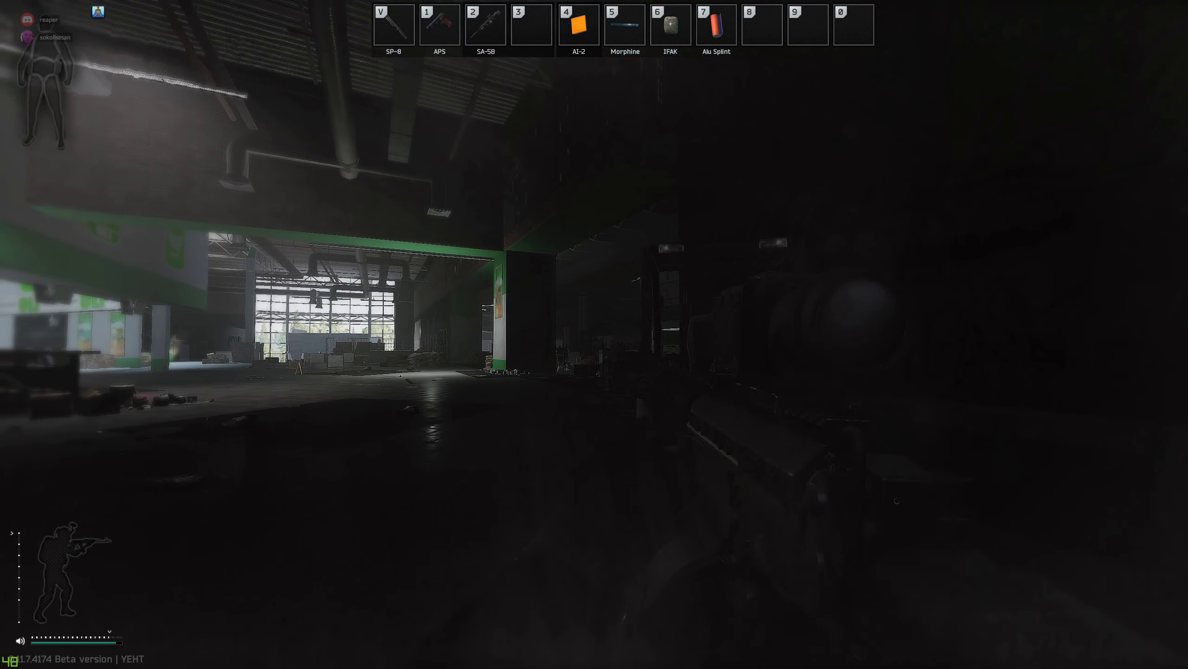
key(2)
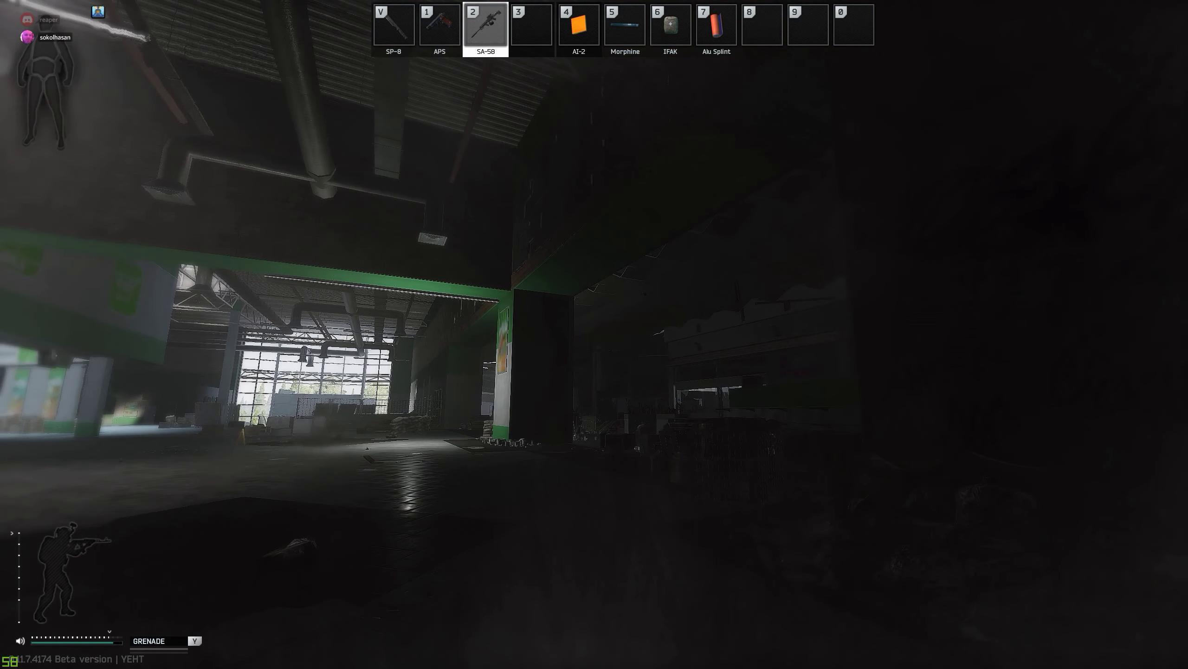
key(w)
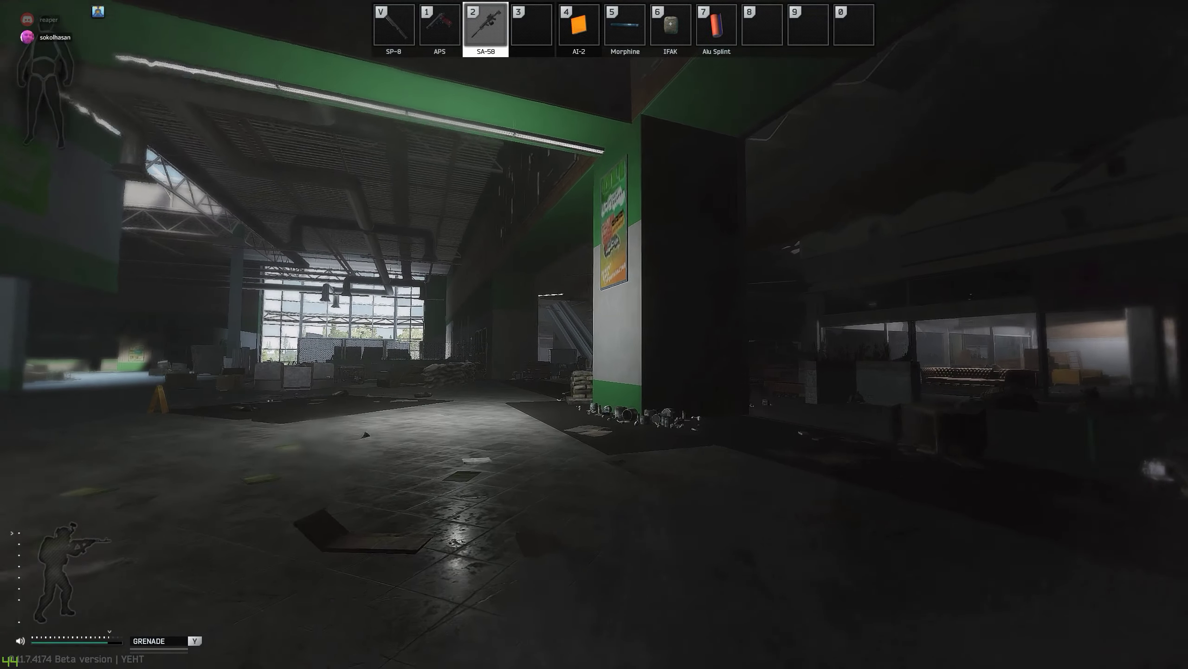
key(w)
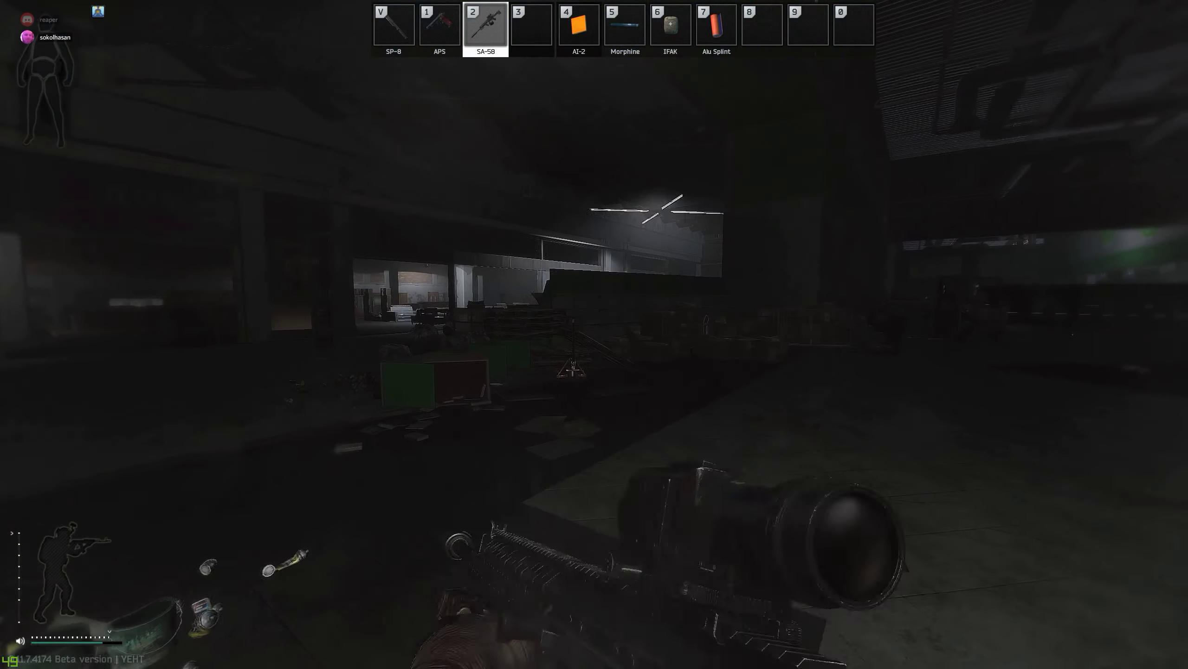
key(w)
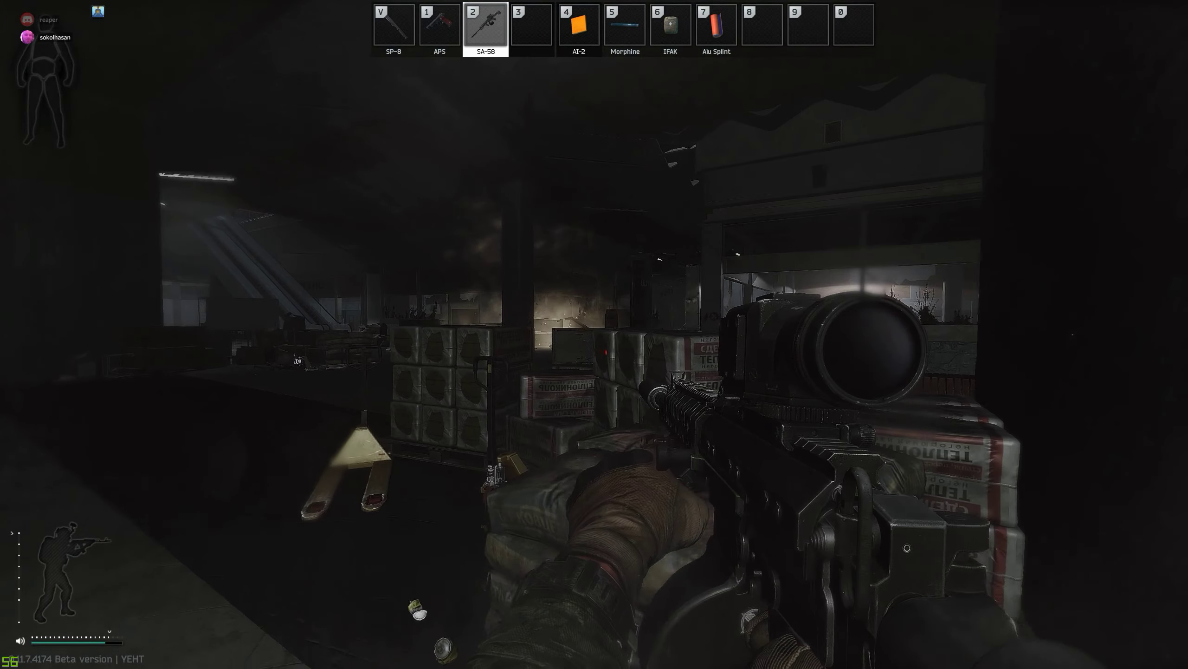
Step: Cross the warehouse past the lit storefront to the green-trimmed hall opening
key(w)
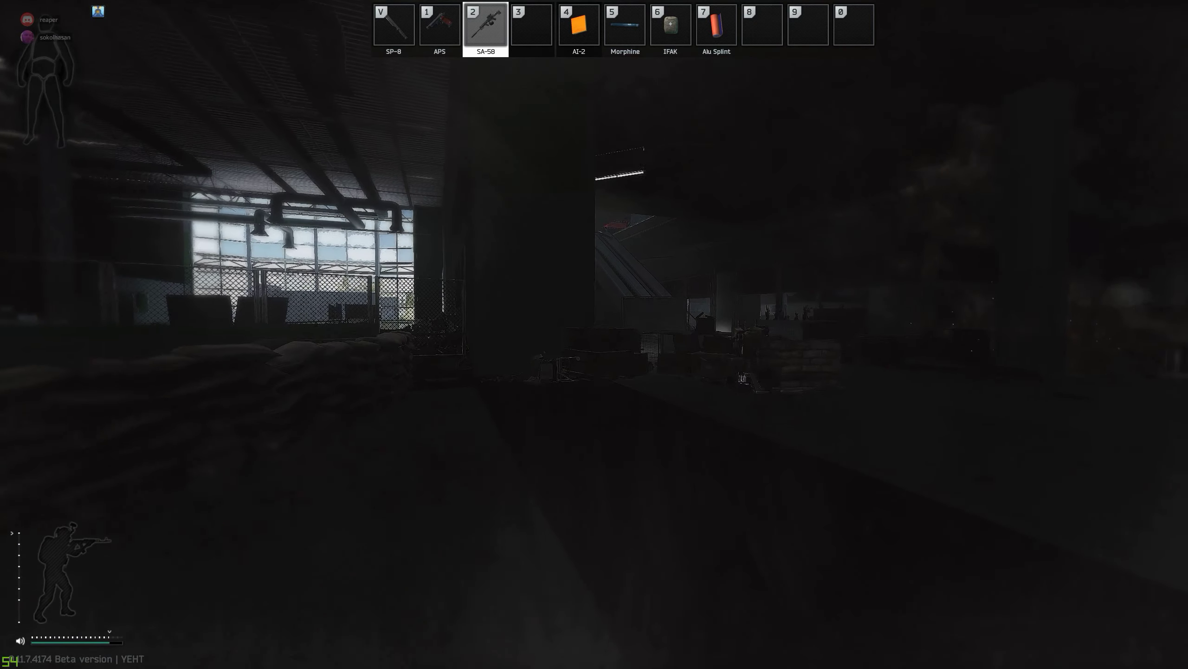
key(w)
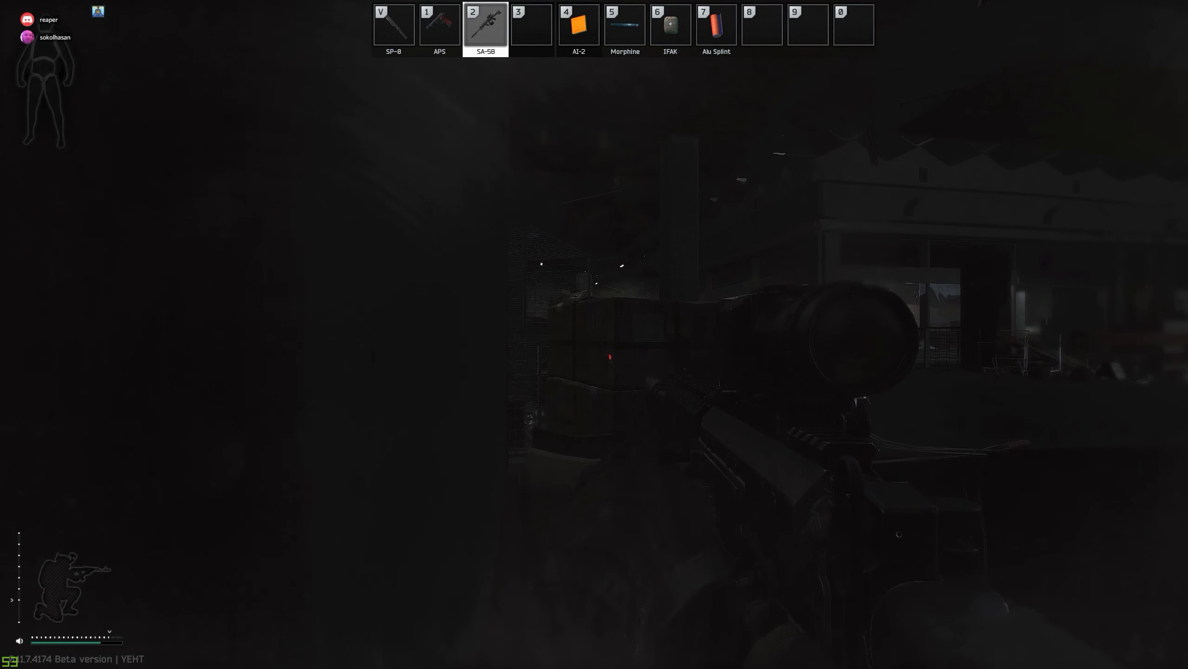
key(w)
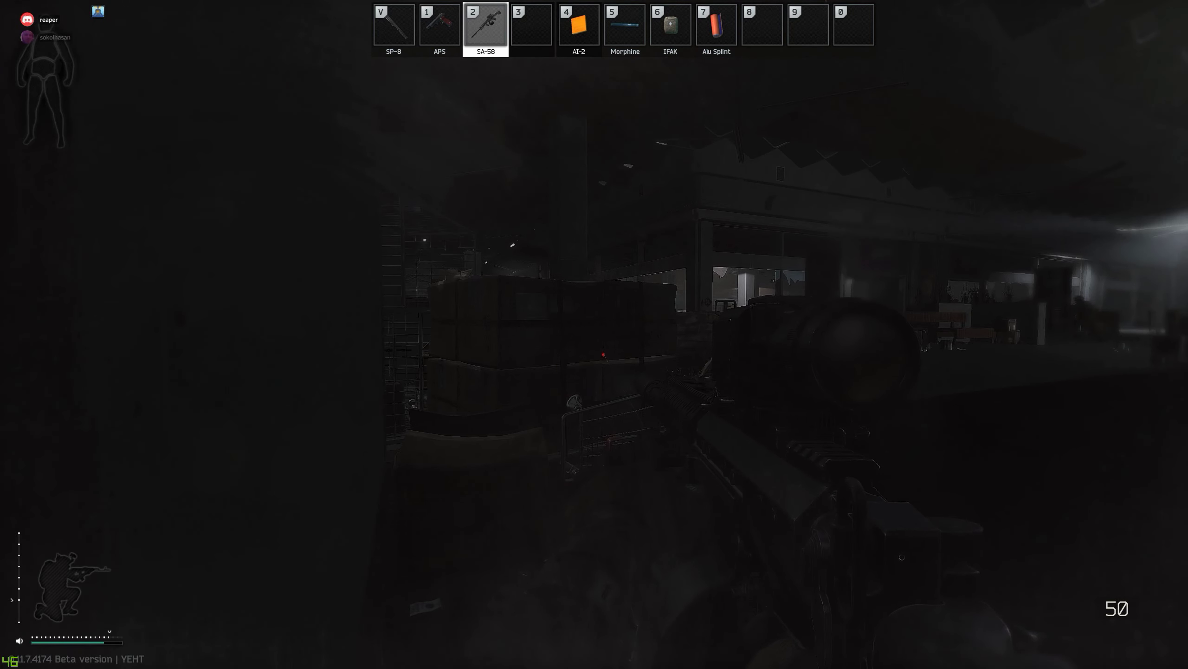
key(w)
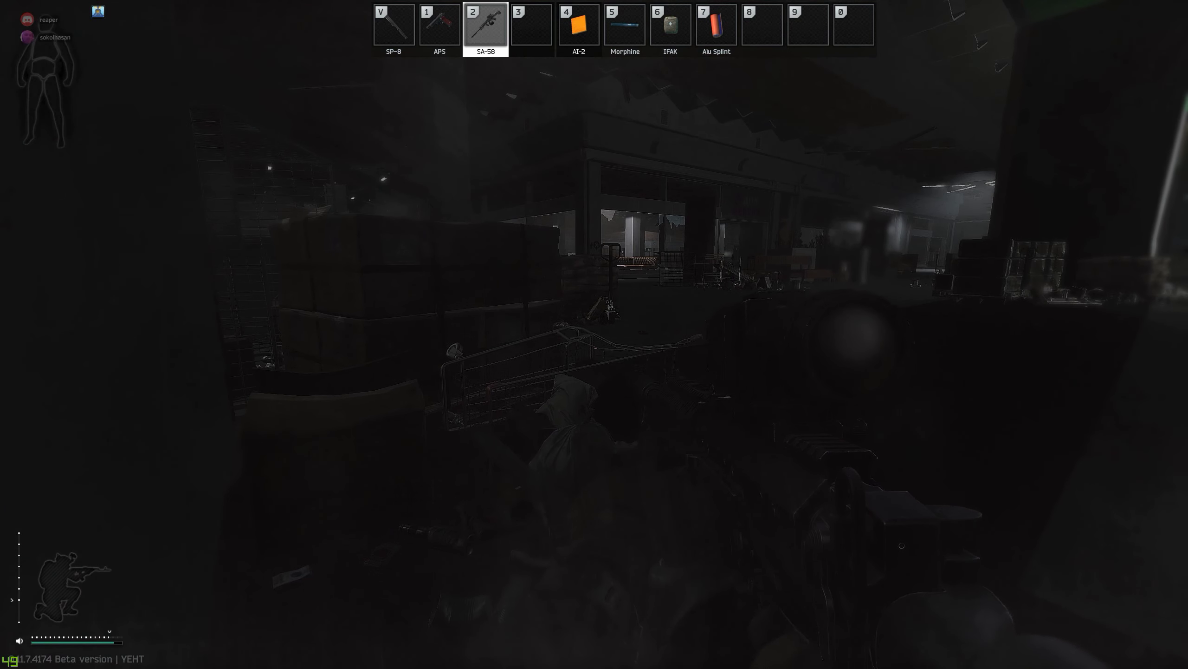
key(w)
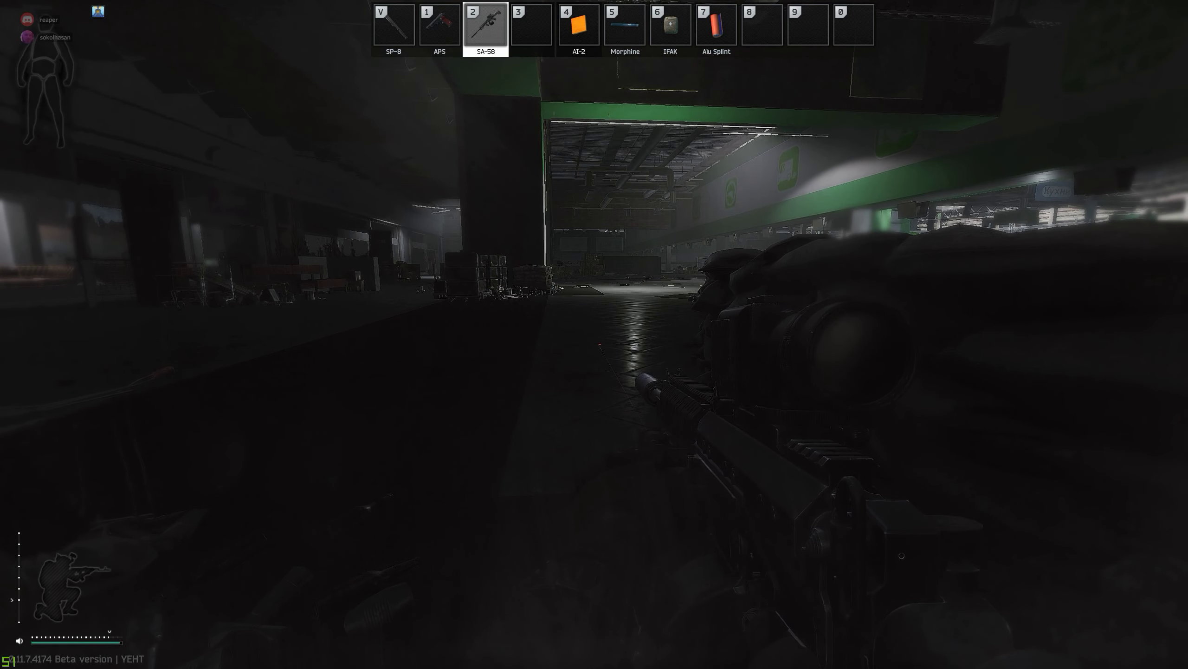
key(w)
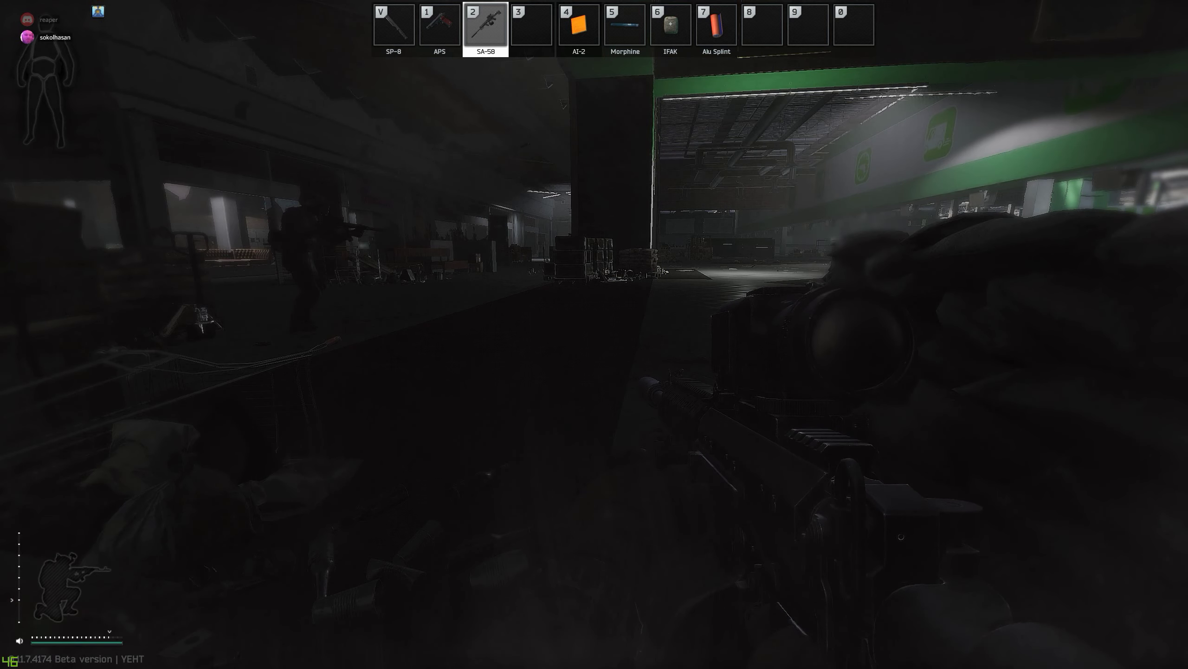
key(w)
key(w)
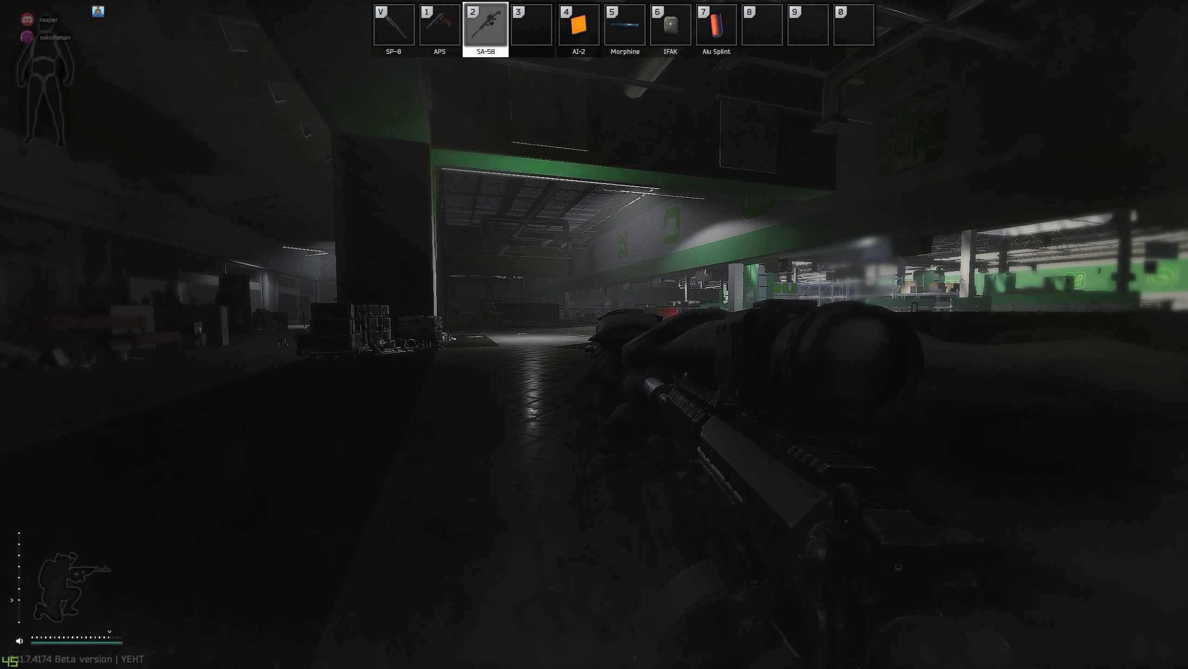
Step: Lean right past cover and crouch behind the sandbags, peeking over once
key(d)
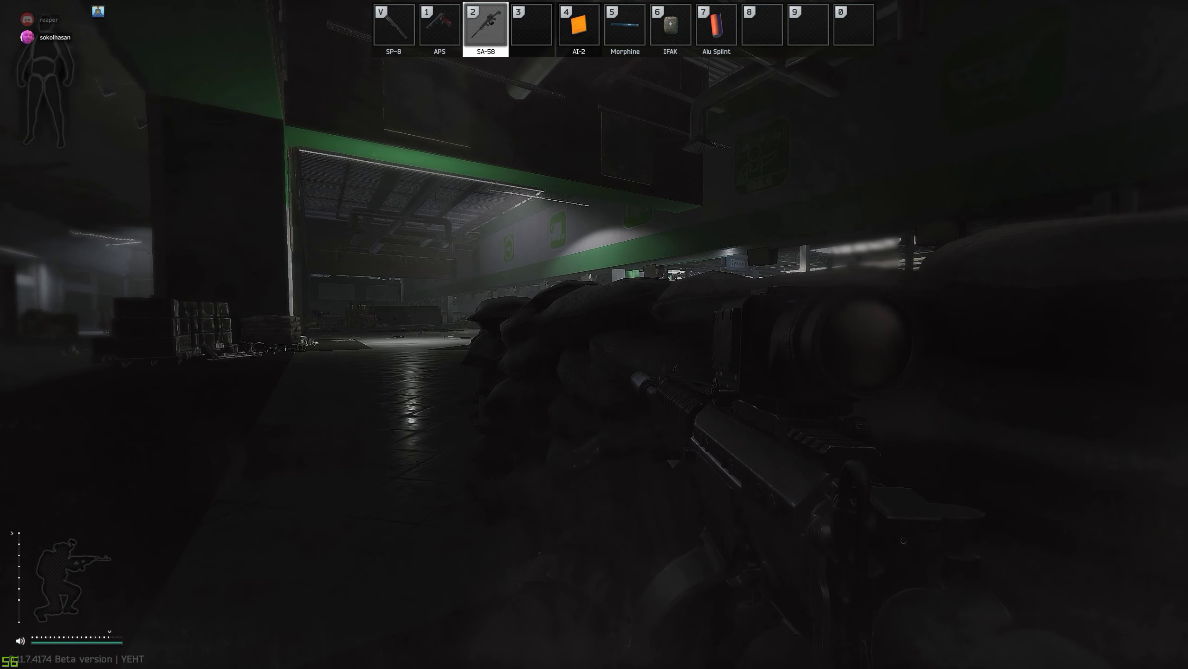
key(c)
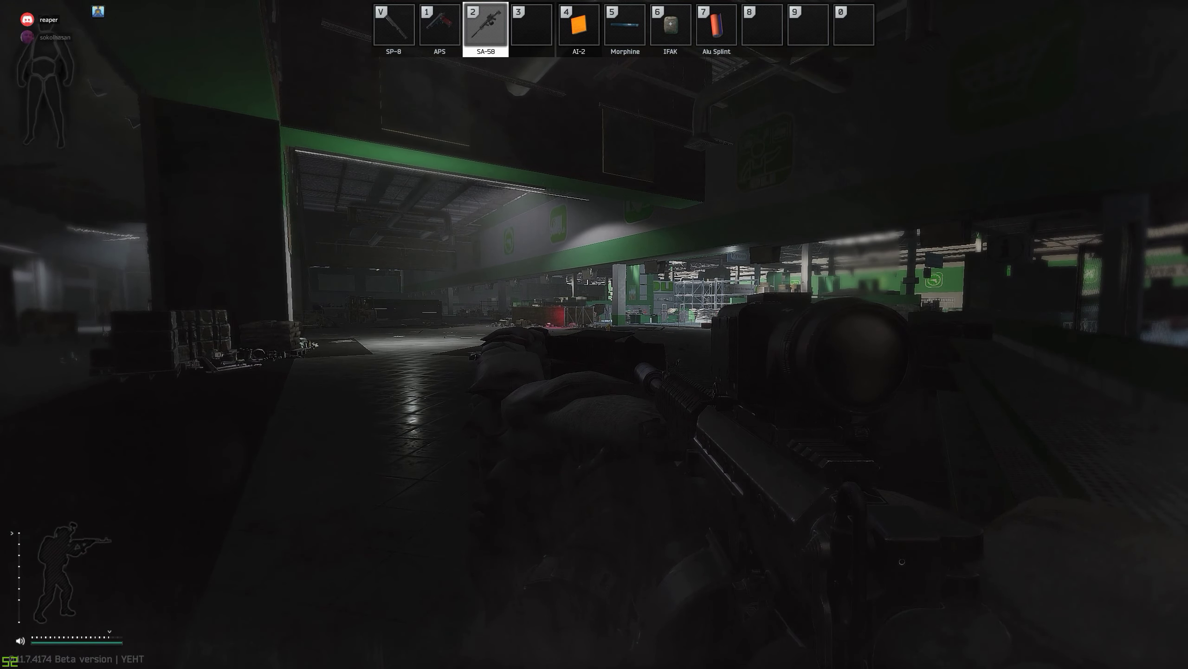
key(c)
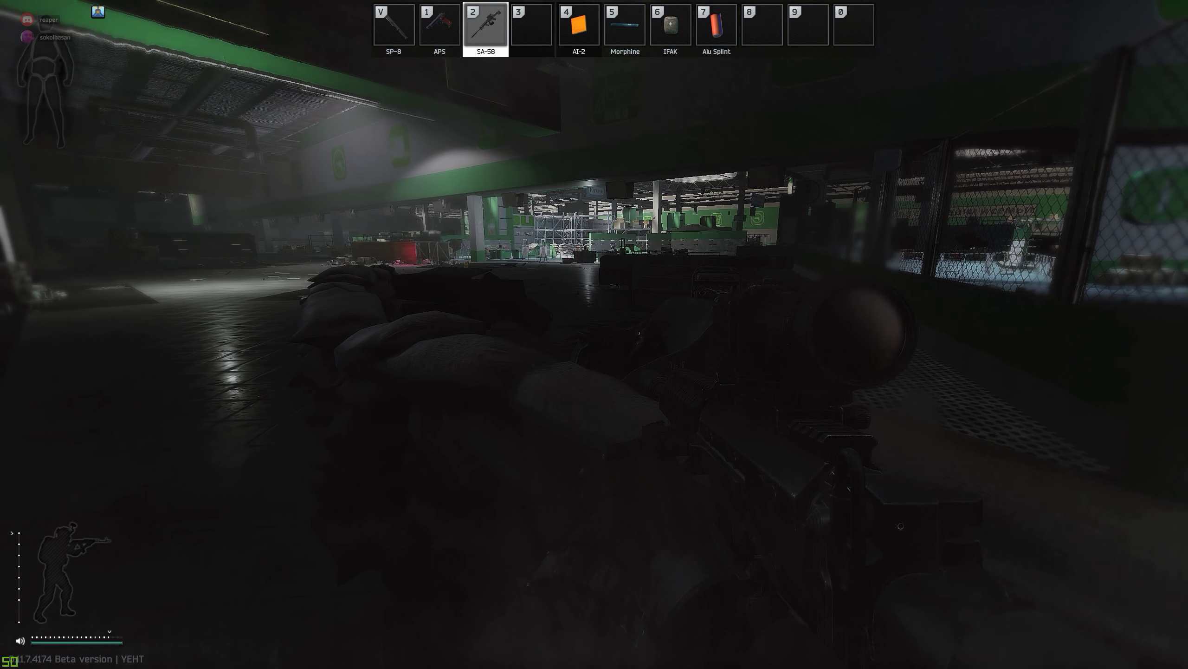
key(c)
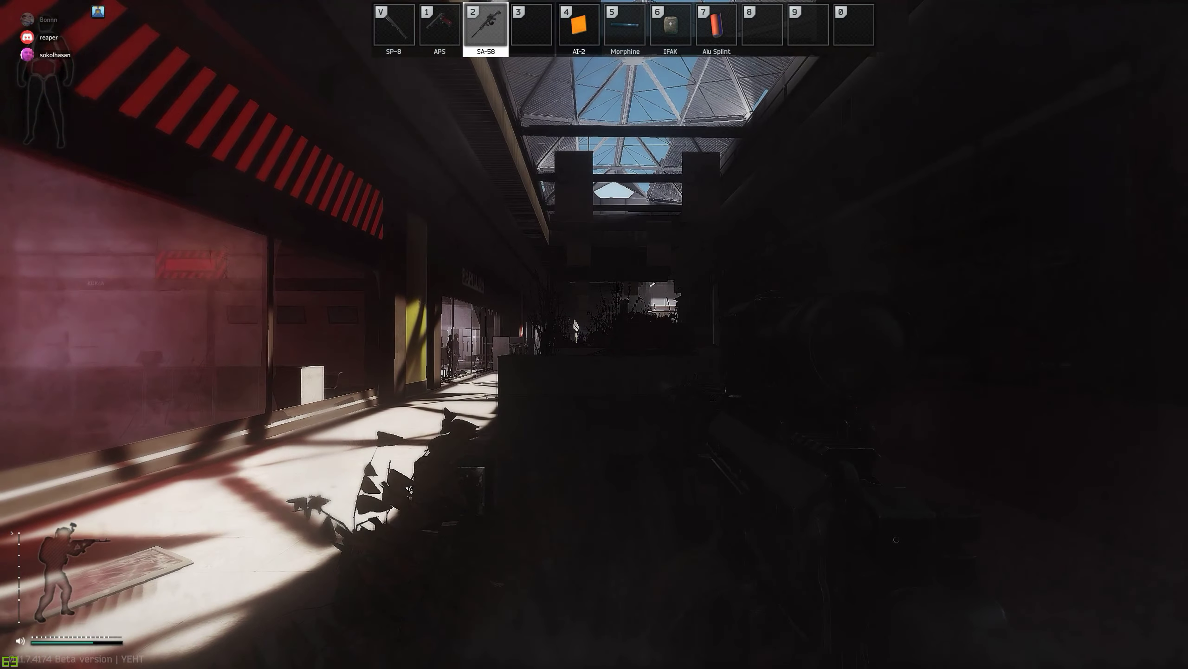
Step: Scope the hall several times from behind the sandbags
right_click(594, 335)
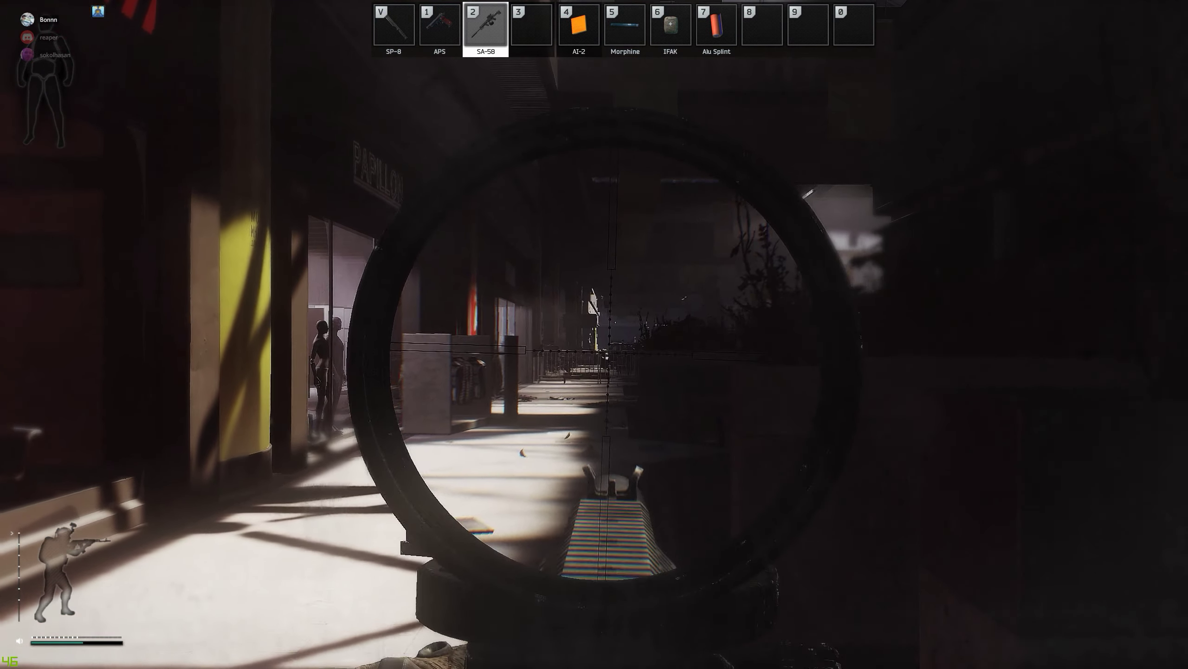
right_click(595, 334)
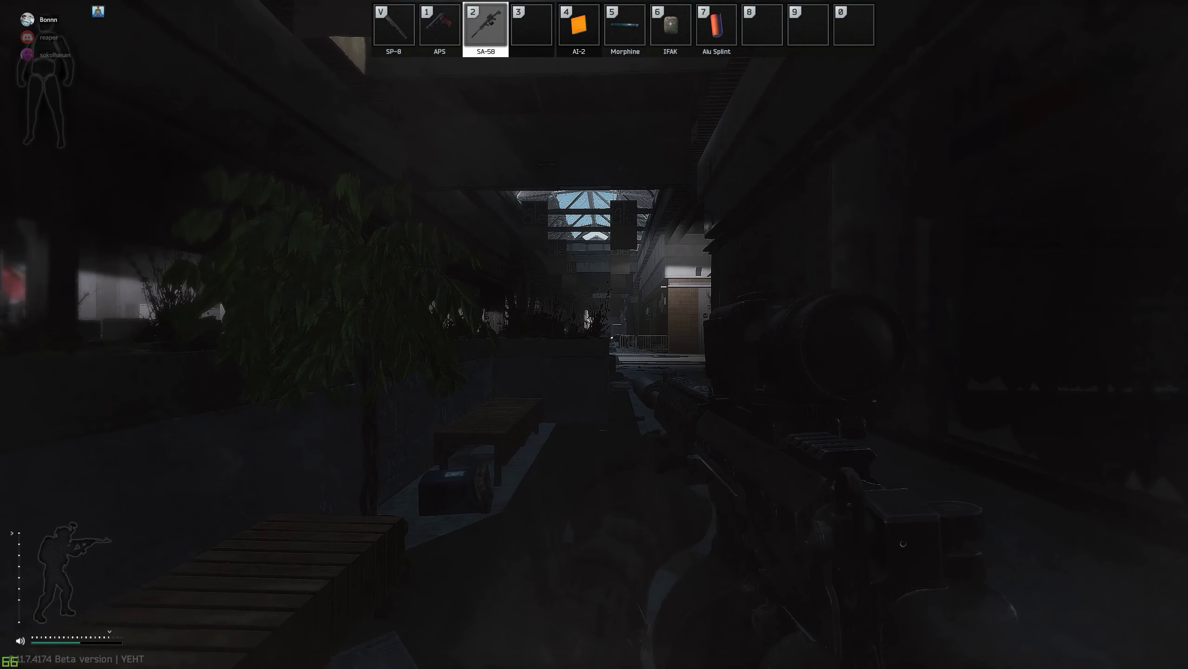
right_click(595, 335)
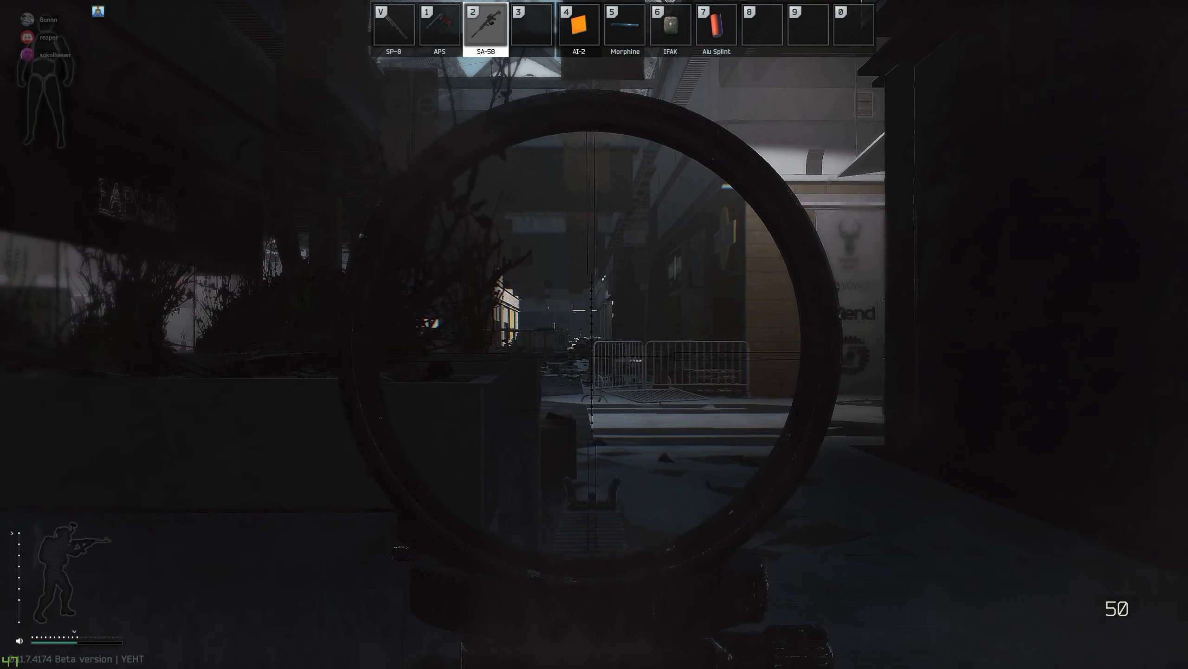
right_click(594, 335)
right_click(595, 334)
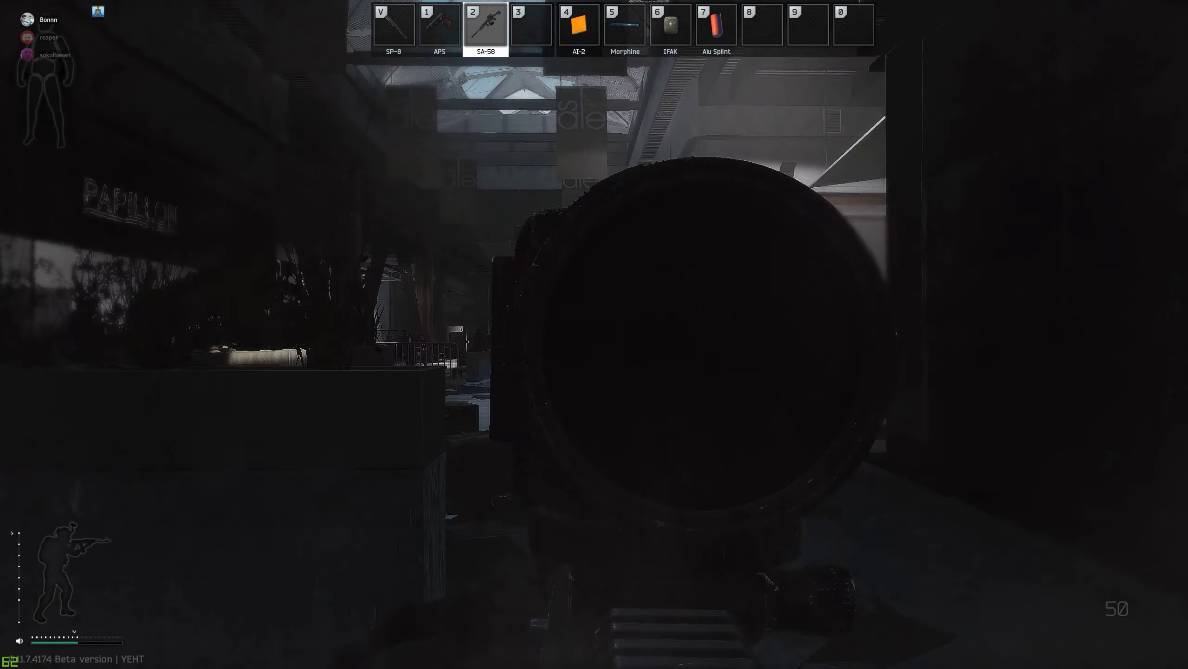
right_click(594, 335)
Step: Move down the graffiti corridor, across the lit mall hall, into the arcade room
key(w)
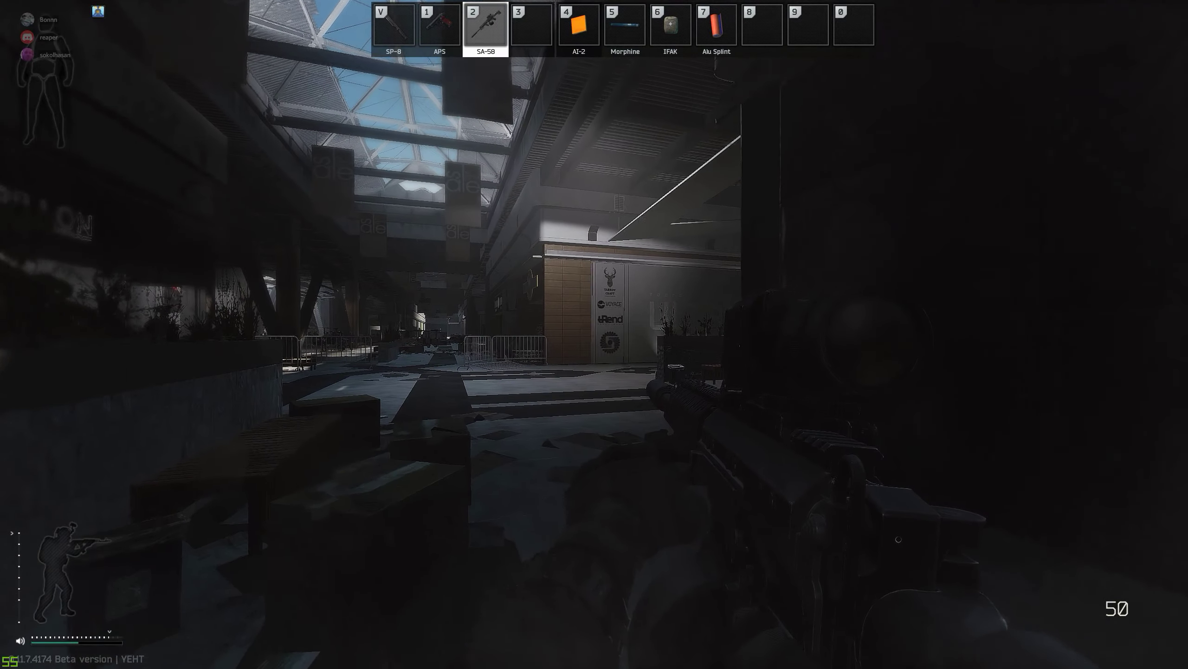
key(w)
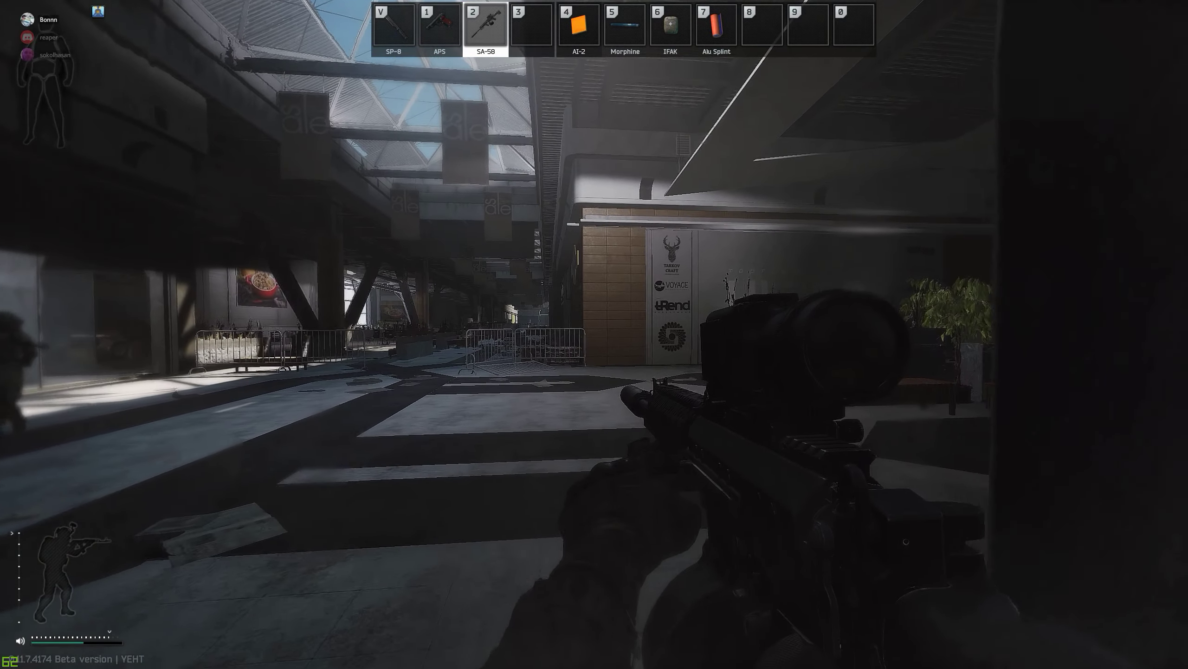
key(w)
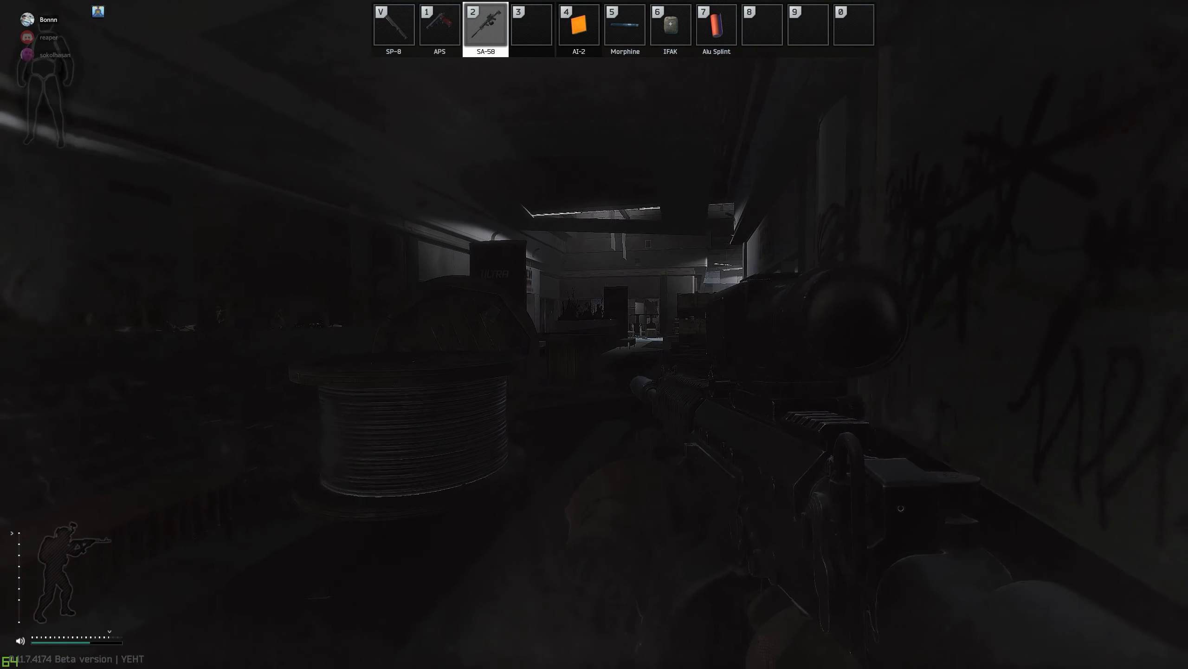
key(w)
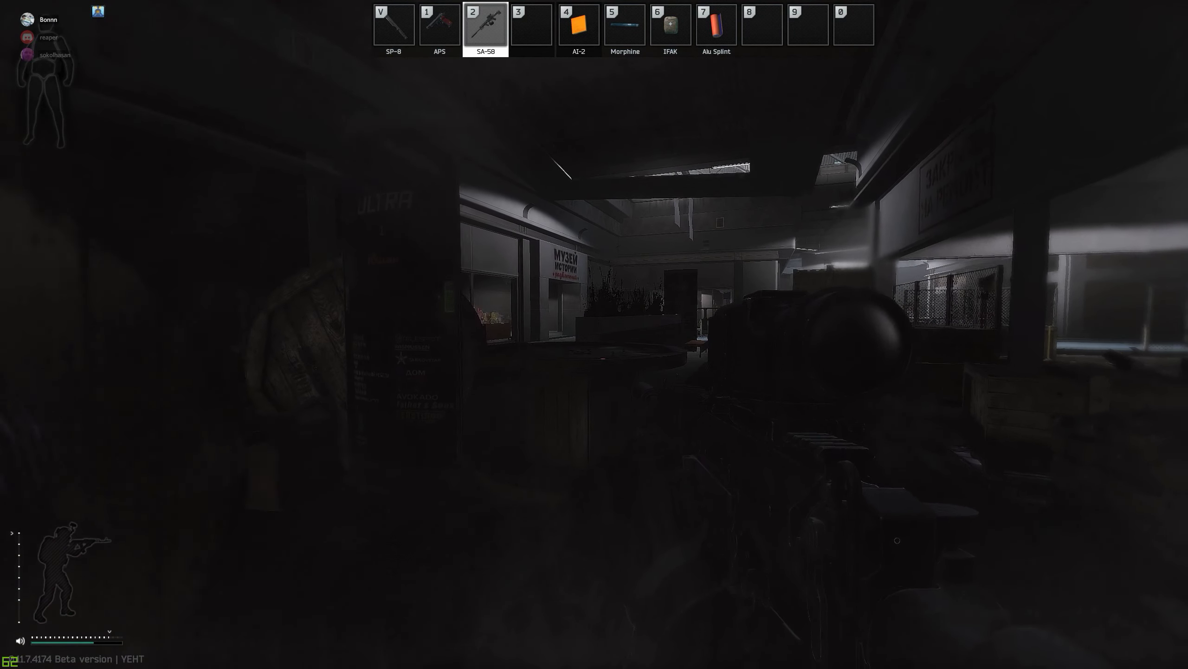
key(w)
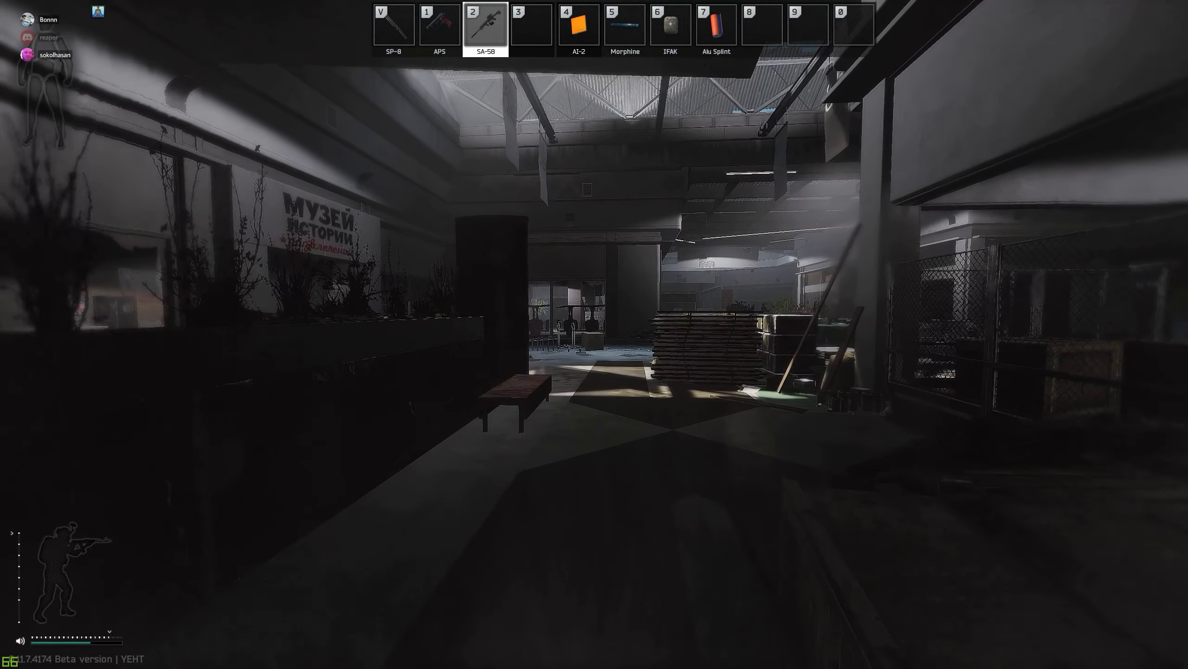
key(w)
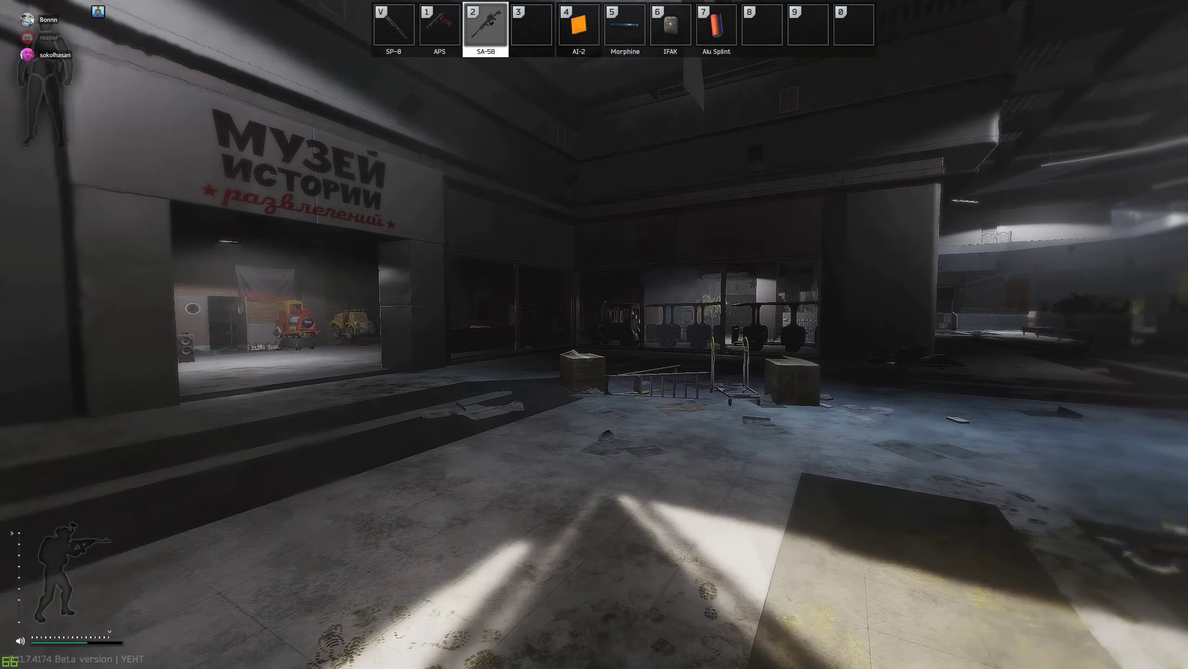
key(w)
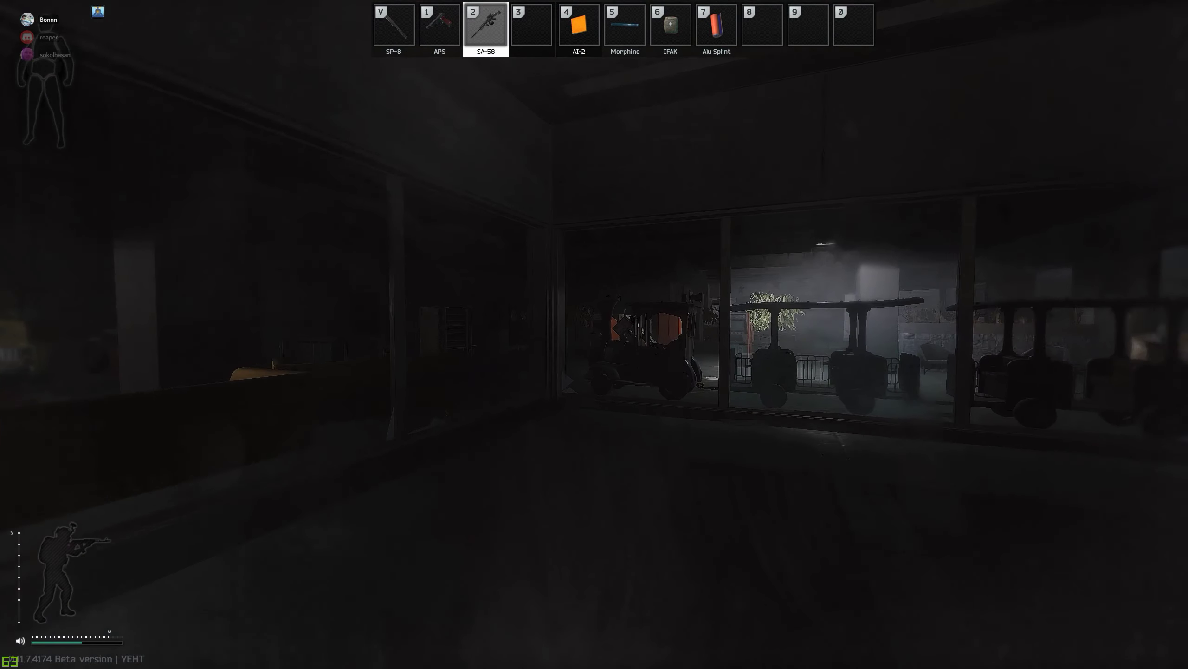
key(w)
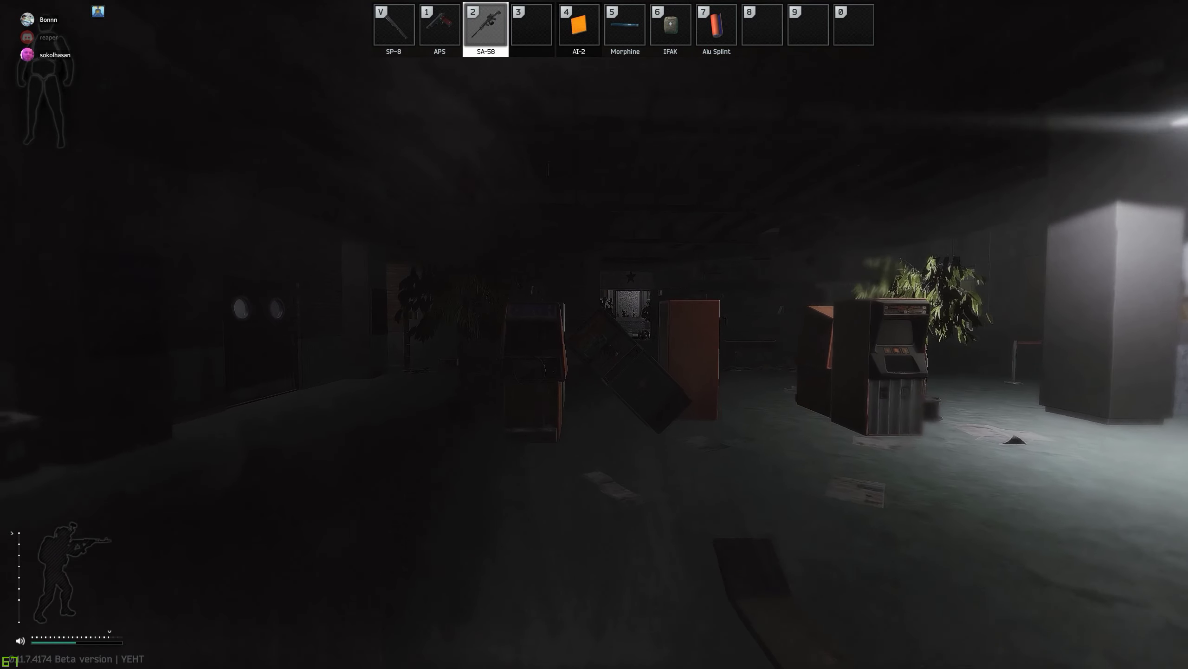
Step: Move to the arcade room window and briefly scope the corridor
drag(594, 335, 595, 334)
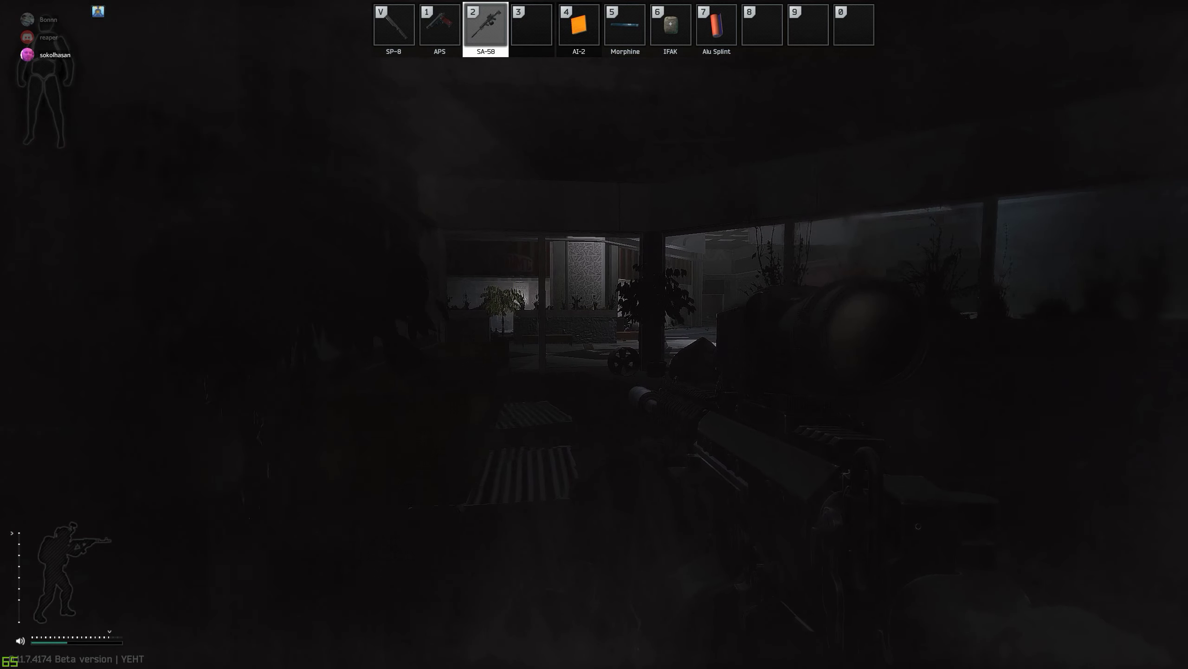
key(w)
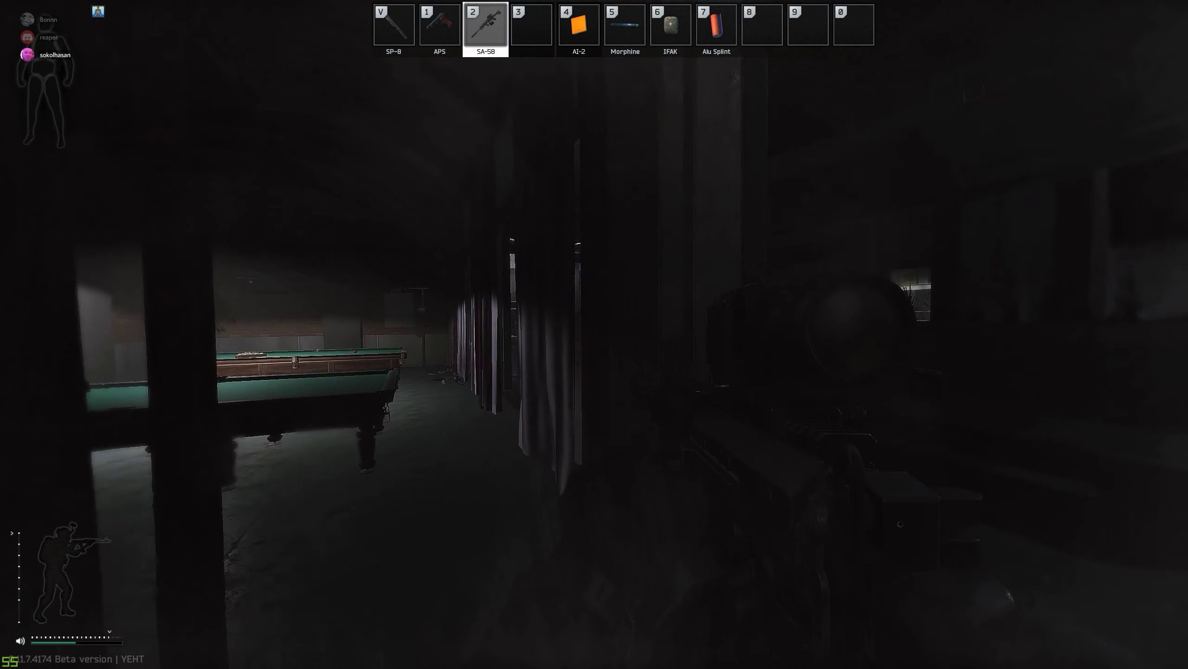
right_click(594, 334)
right_click(594, 334)
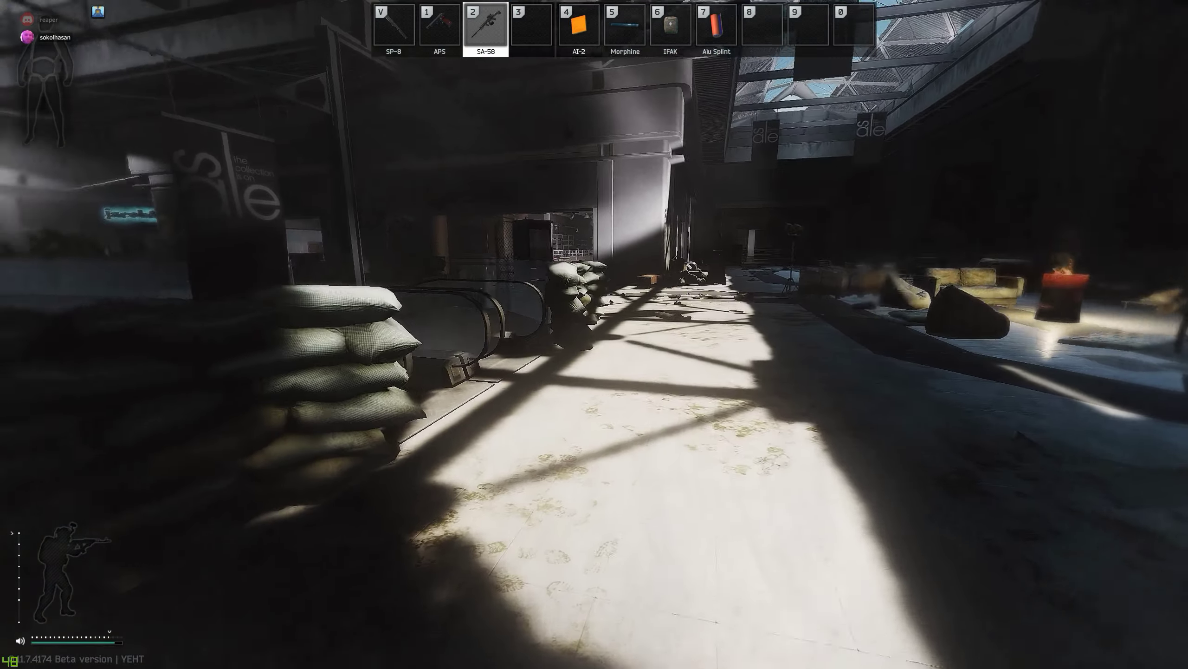
Step: Lie prone between the escalators and watch them and the lower shop through the scope
key(x)
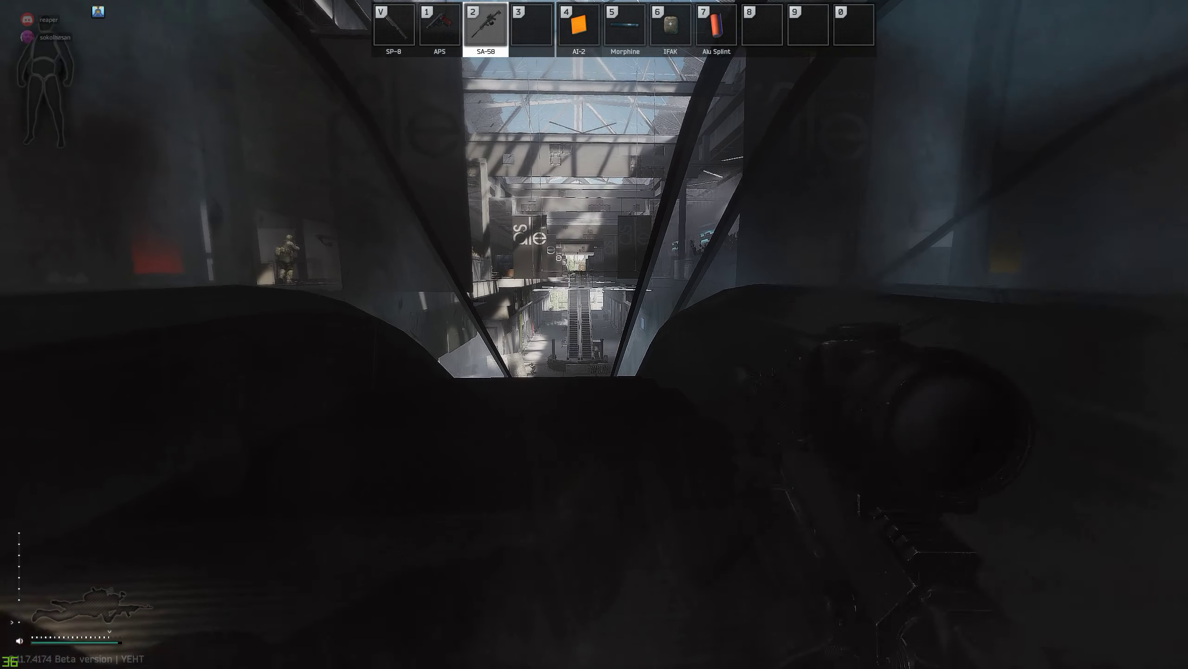
right_click(594, 335)
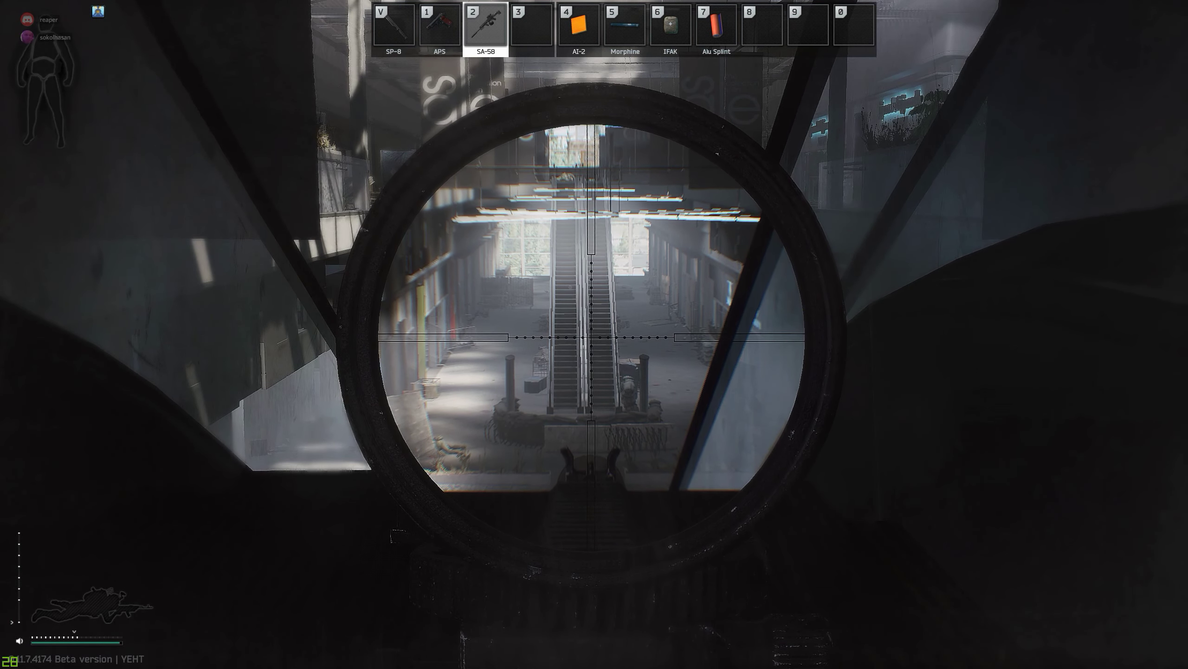
right_click(594, 335)
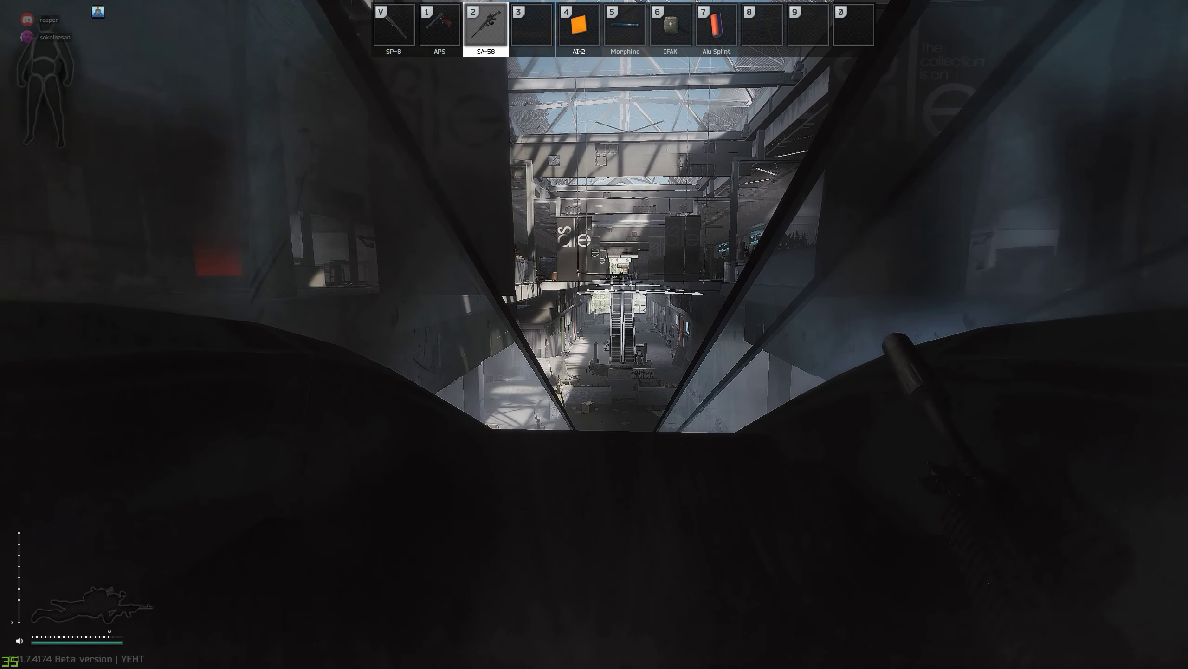
right_click(594, 335)
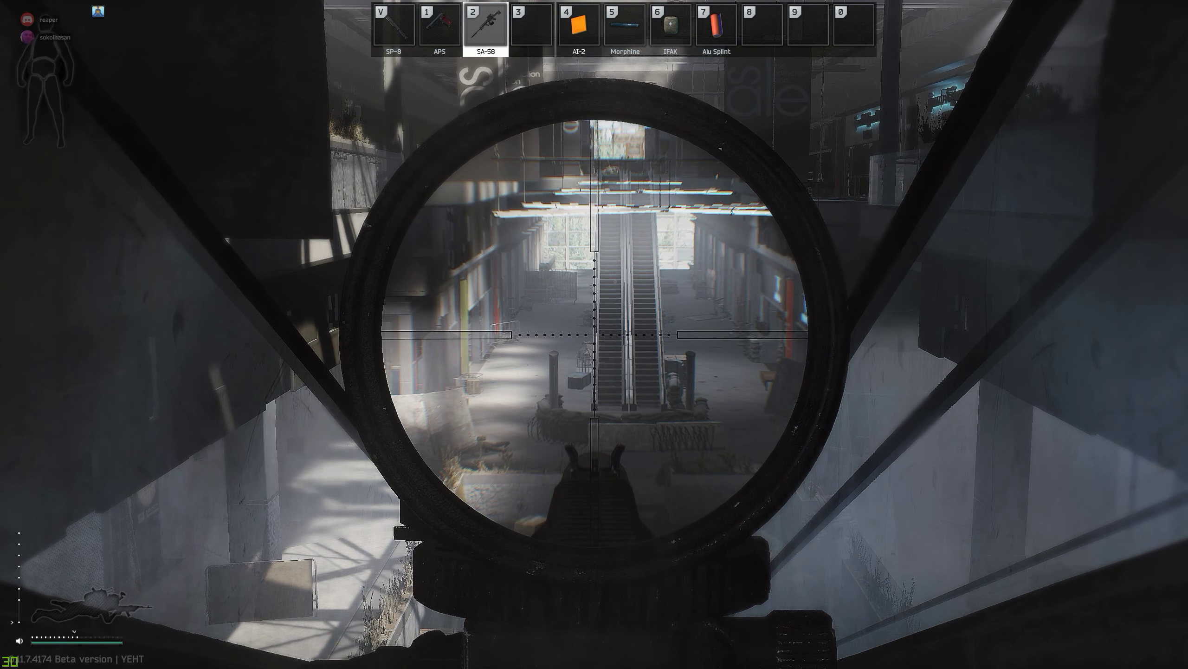
key(w)
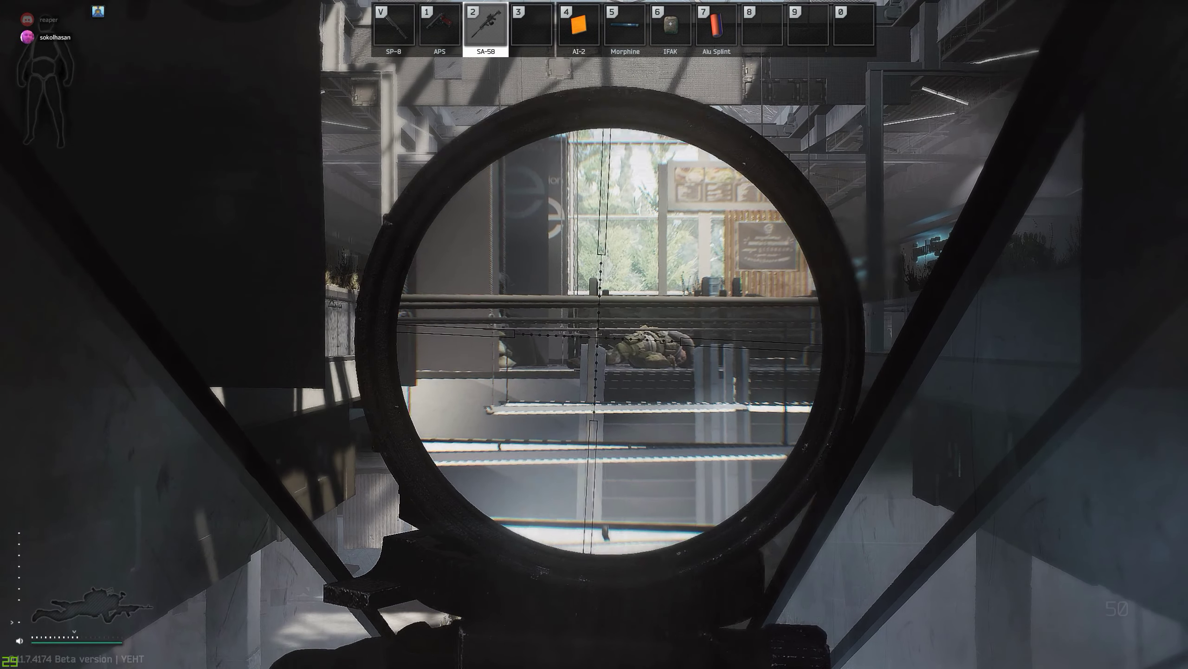
key(s)
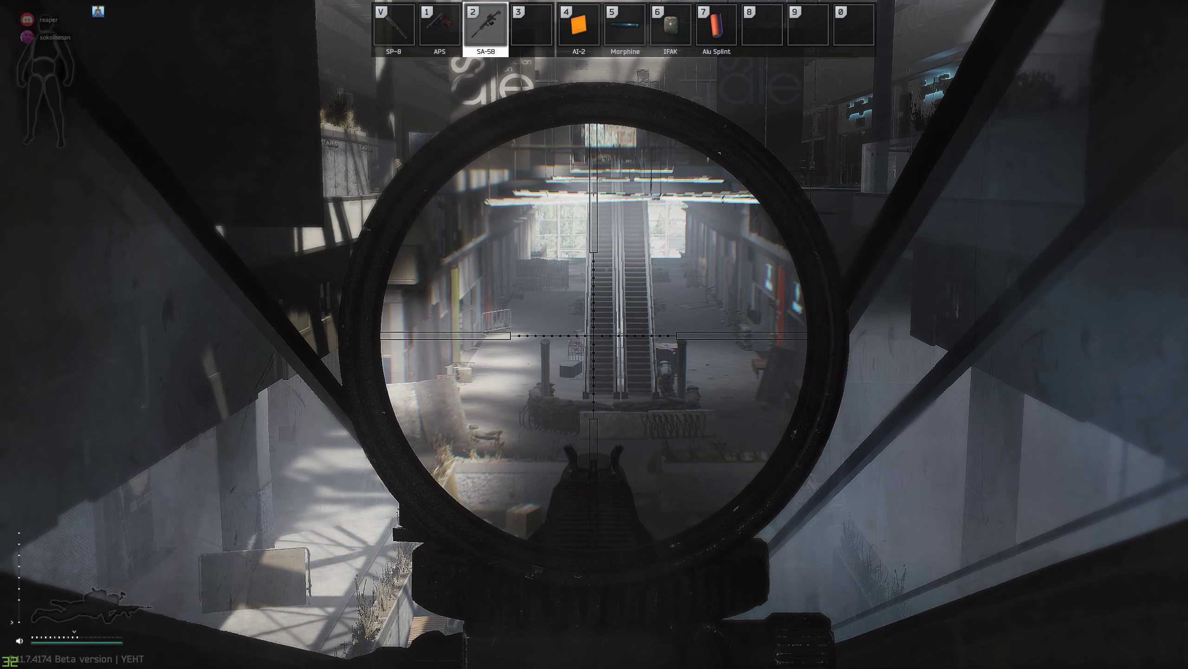
right_click(595, 335)
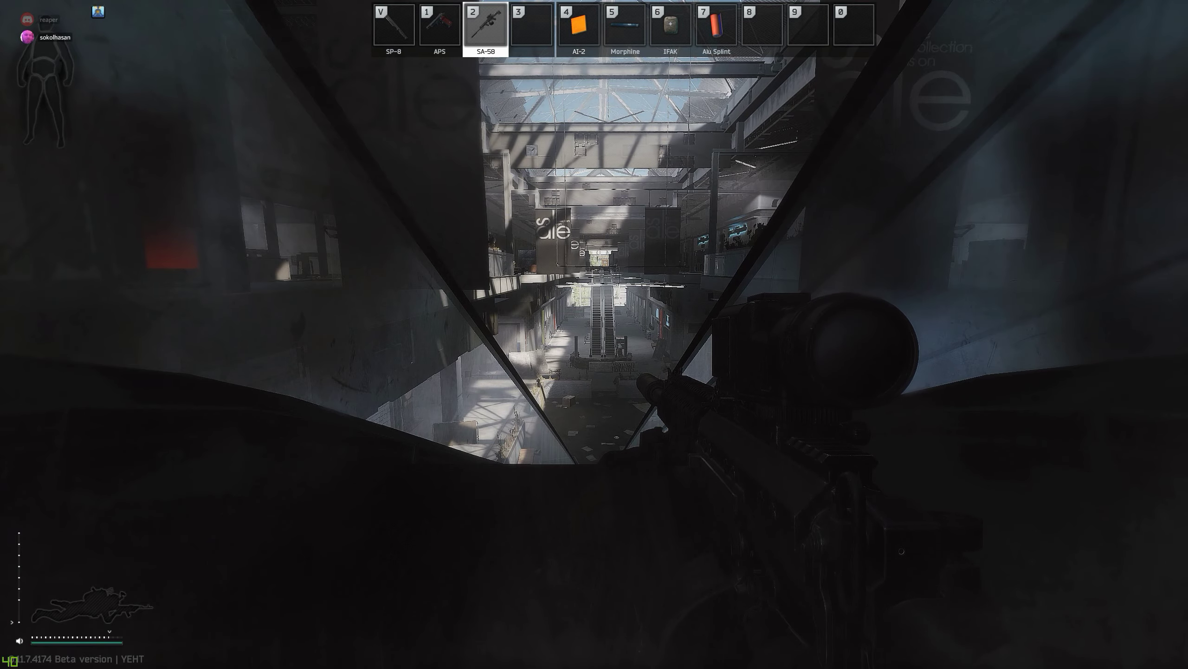
right_click(594, 335)
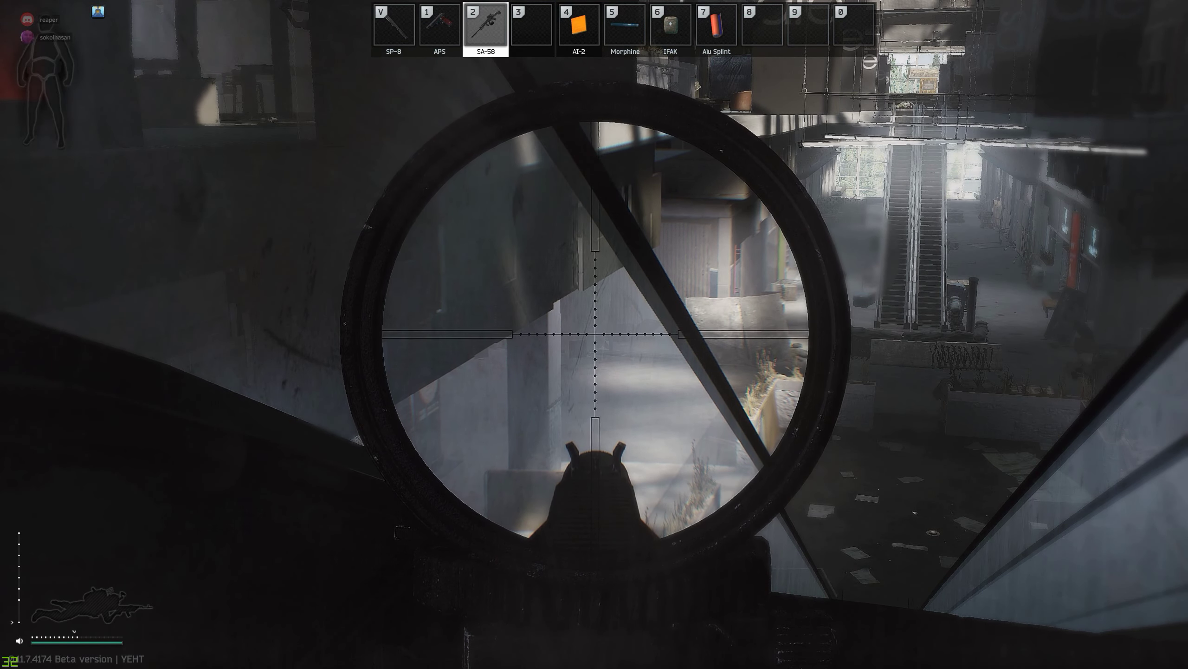
Step: Swap briefly to a grenade and back to the SA-58, then re-scope the corridor prone
key(c)
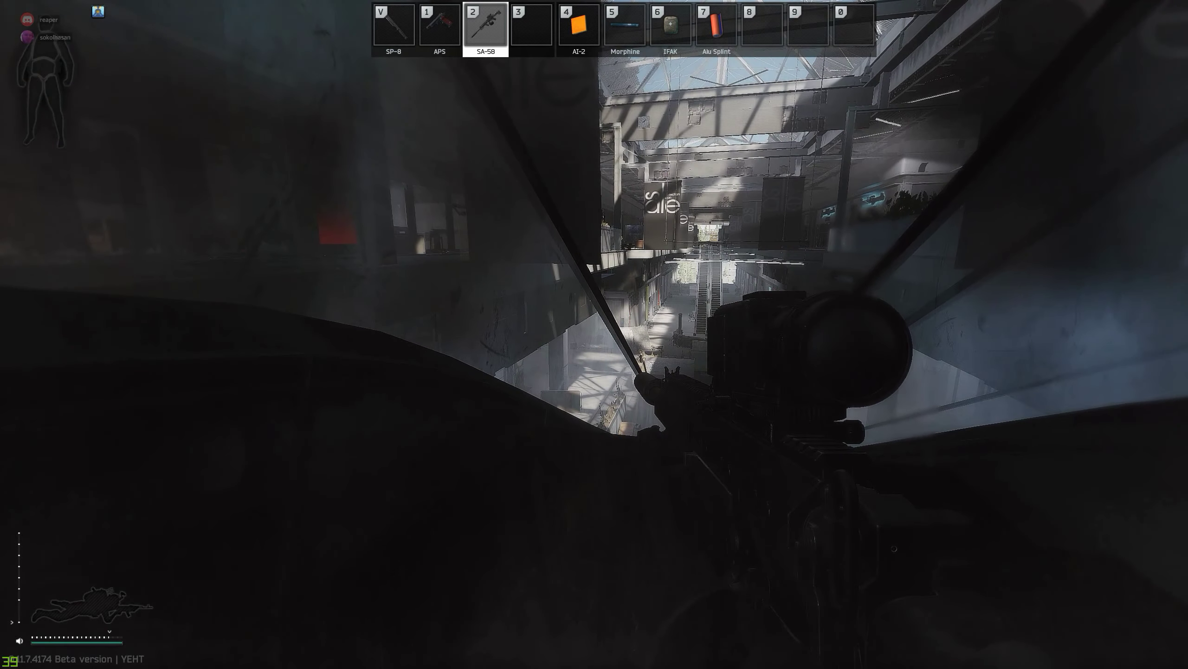
key(g)
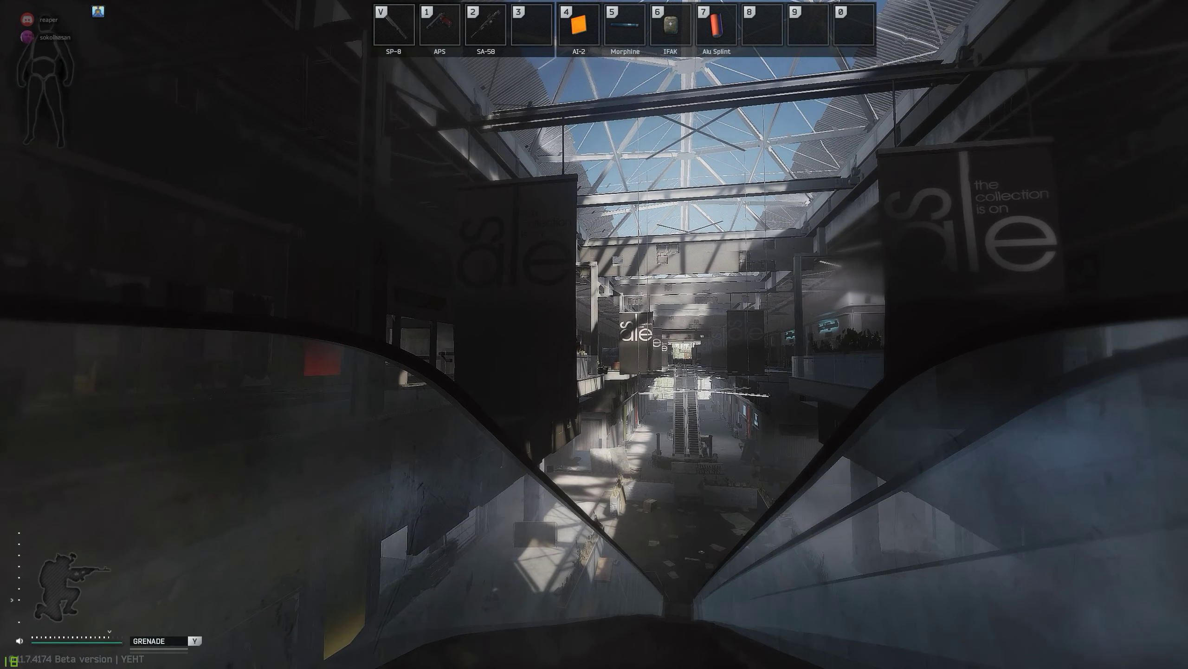
key(2)
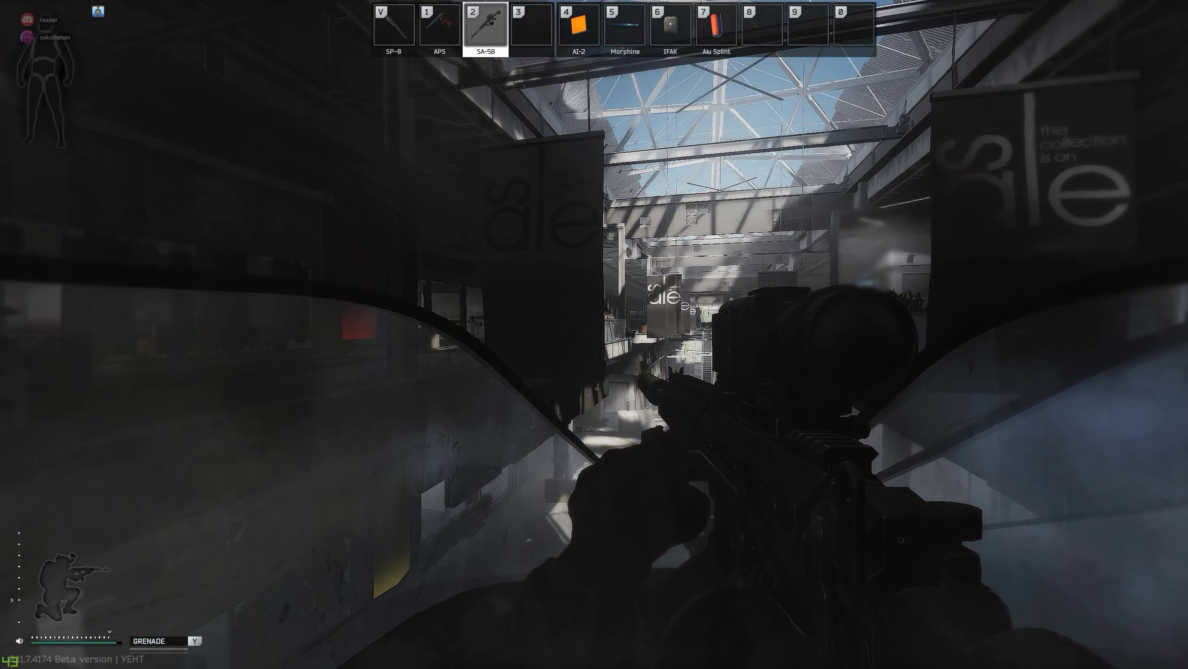
key(2)
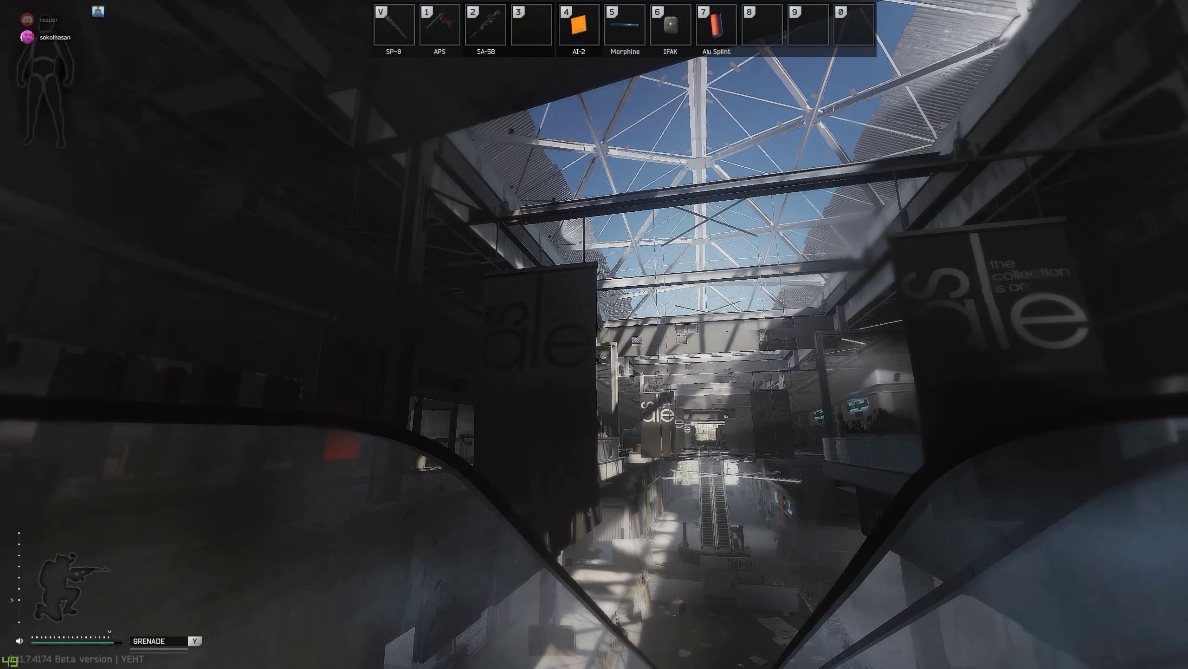
key(x)
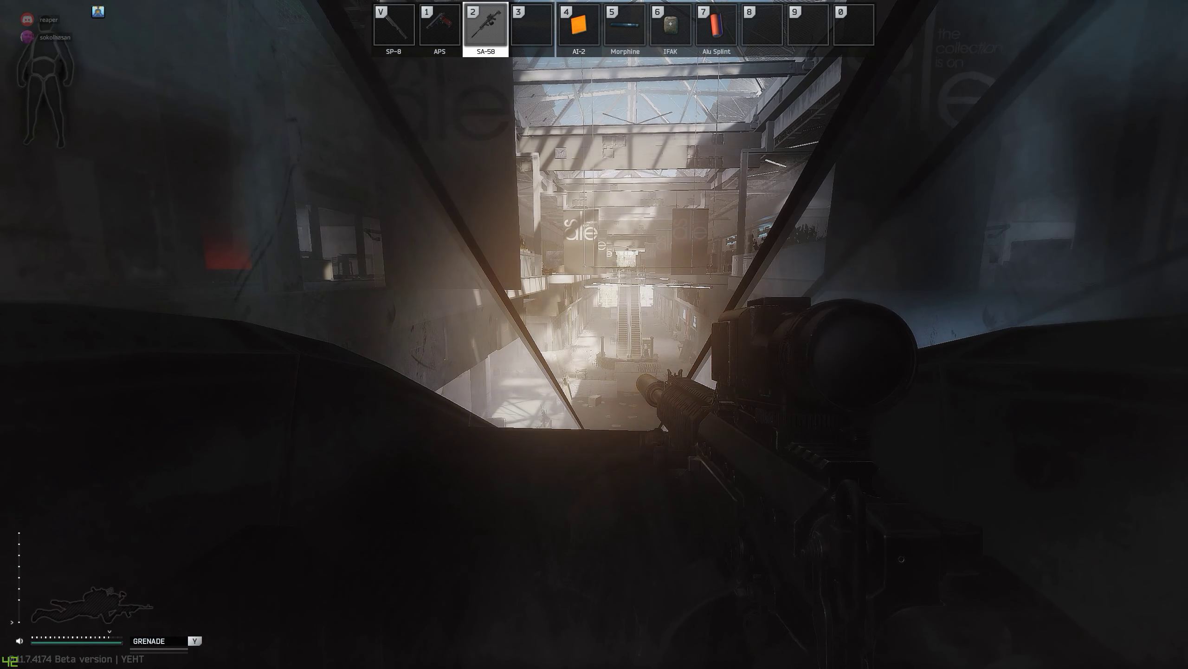
right_click(594, 335)
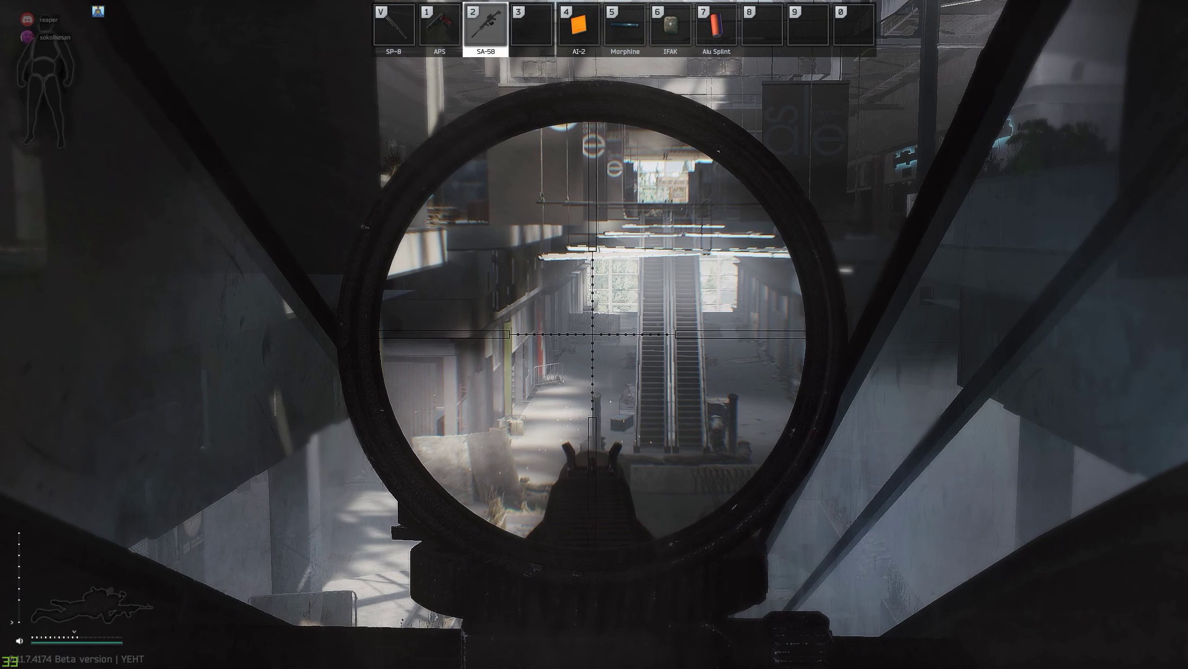
right_click(594, 335)
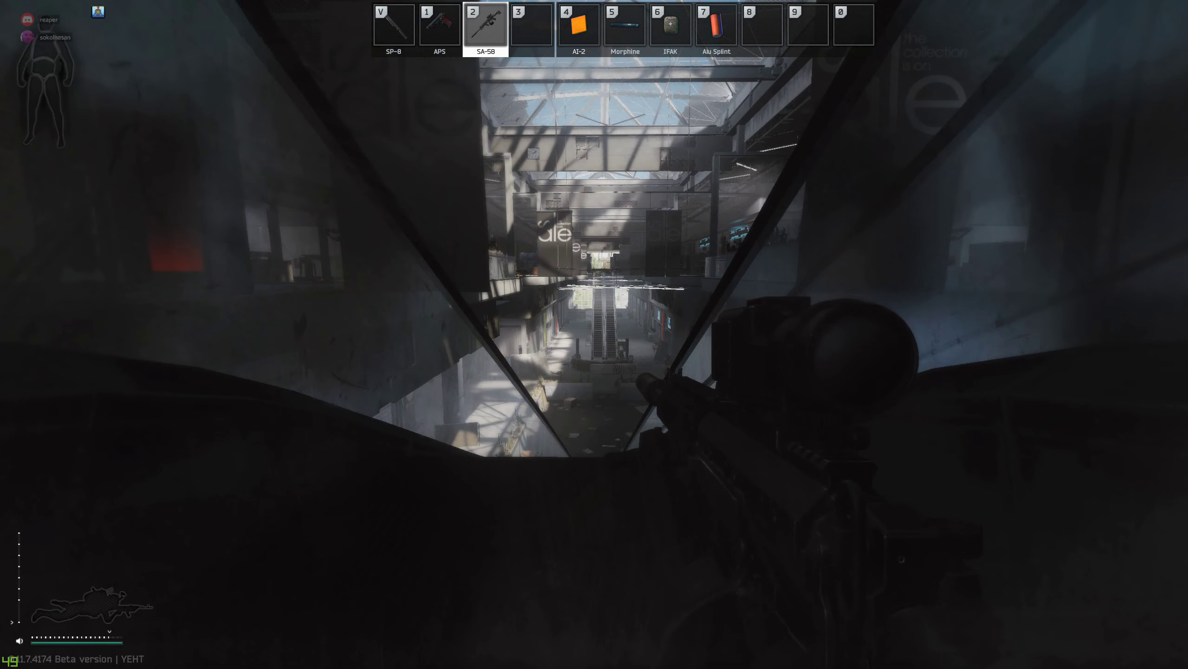
Step: Open the WTRig in the inventory and use the GoldenStar balm
key(Tab)
double_click(584, 492)
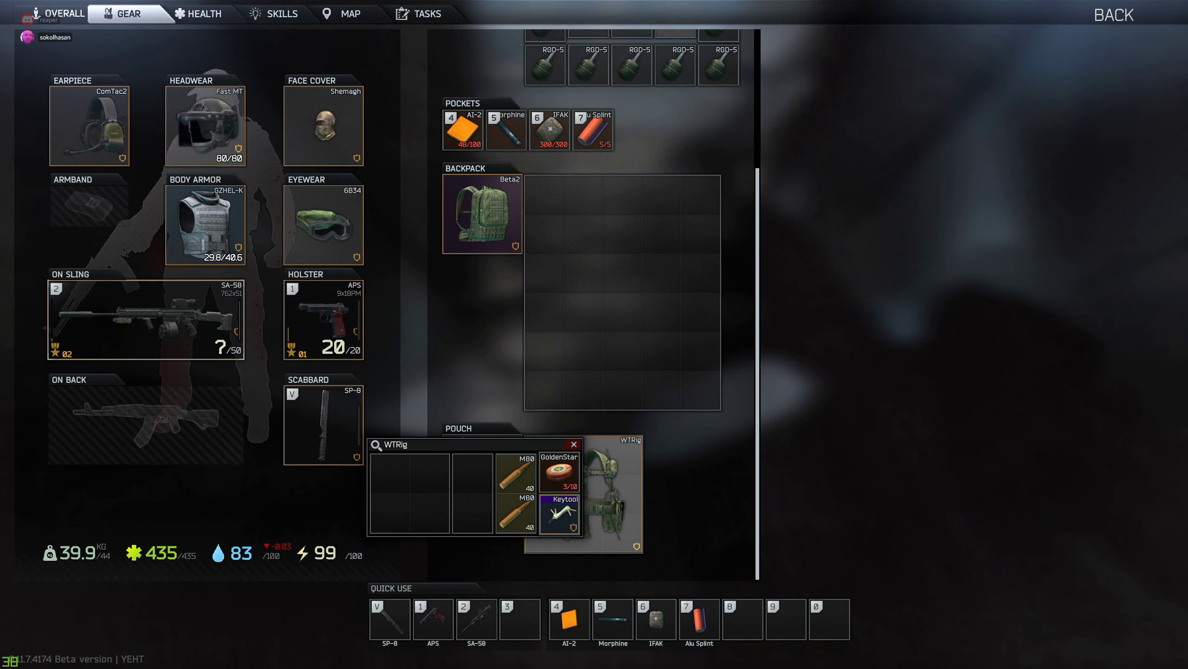
right_click(562, 472)
right_click(583, 444)
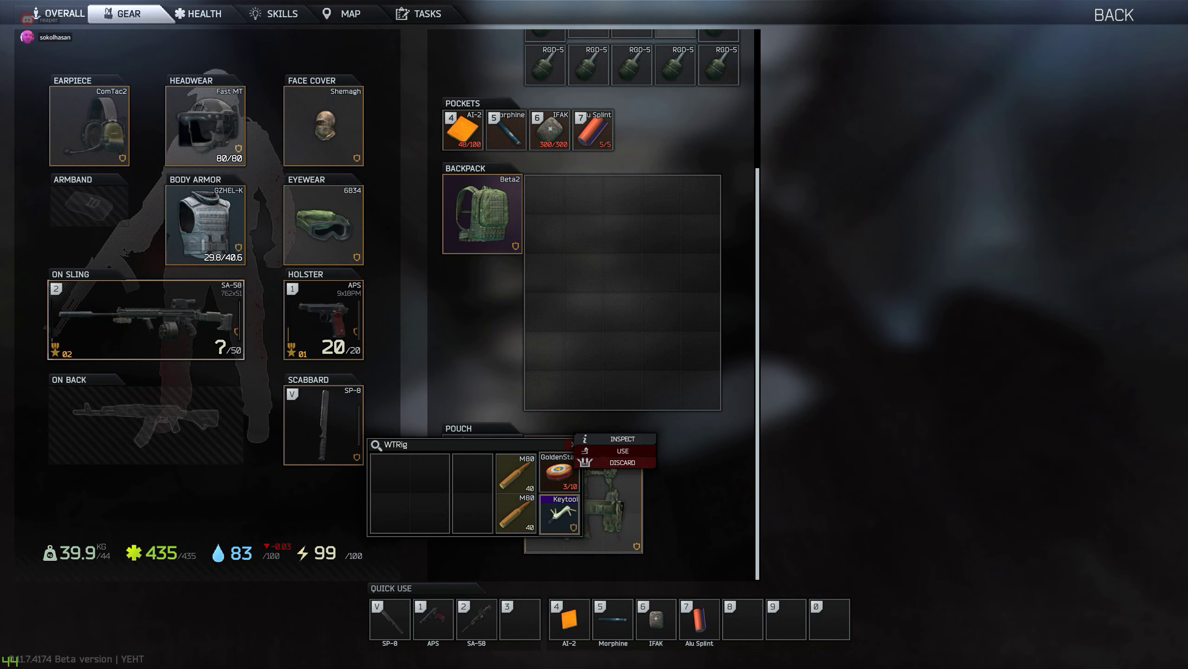
key(Tab)
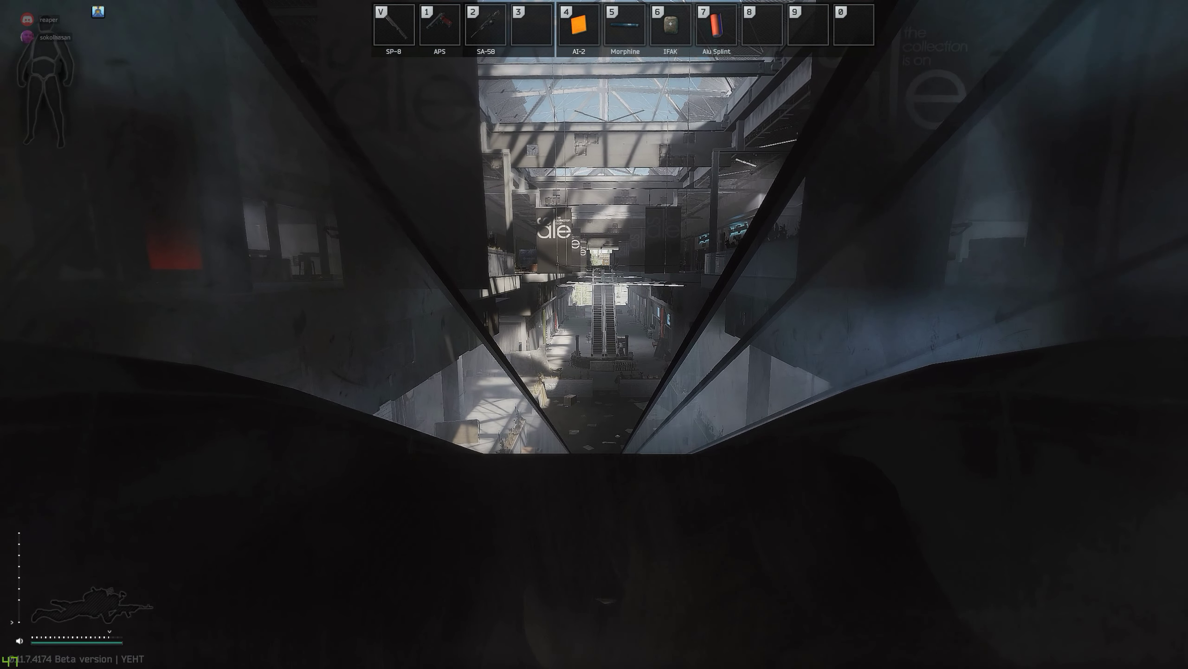
Step: Draw the SA-58 and scope the escalators and fallen body, then lower it
key(2)
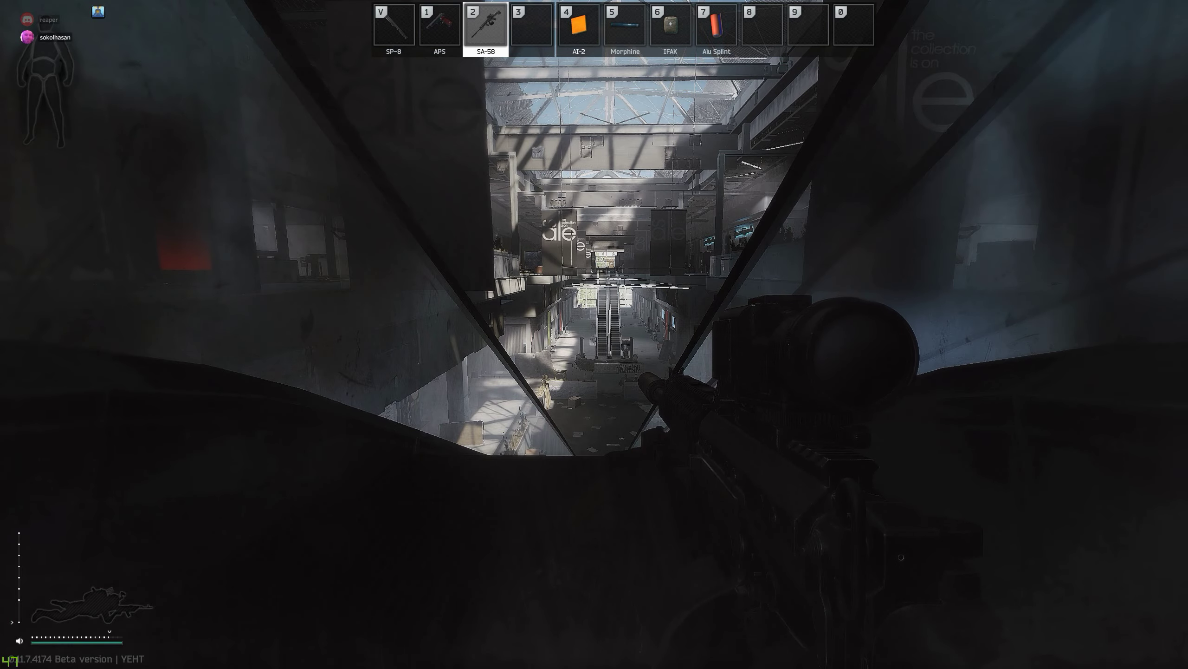
right_click(595, 334)
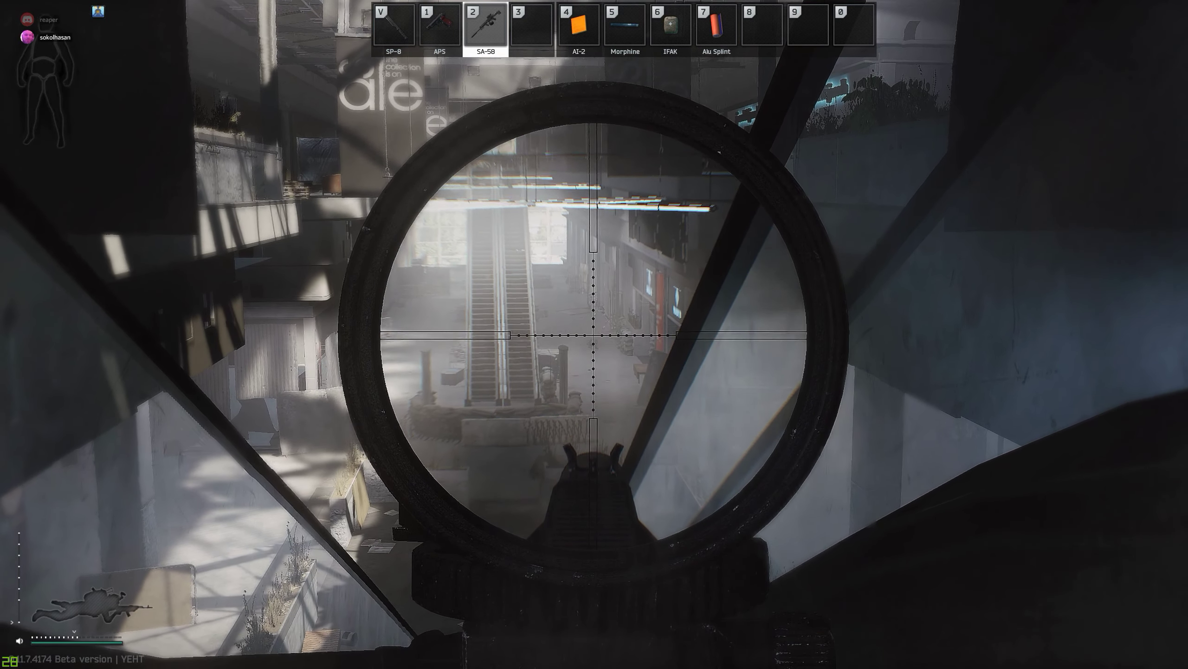
scroll(594, 335, up, 3)
scroll(594, 335, down, 3)
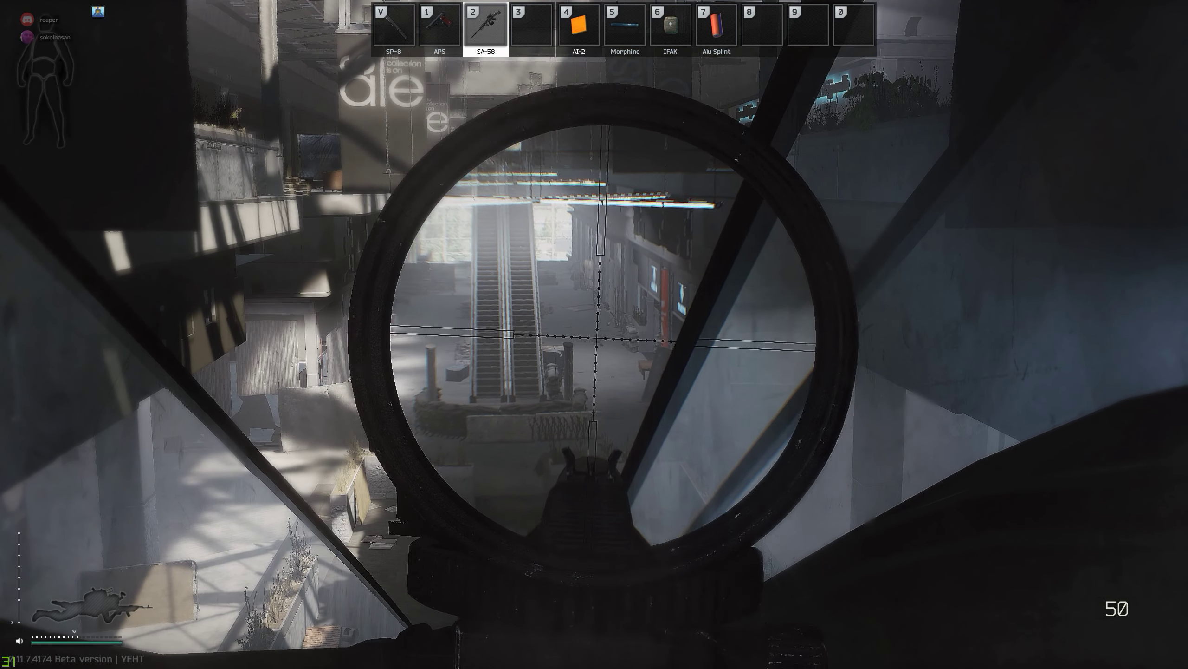
right_click(595, 334)
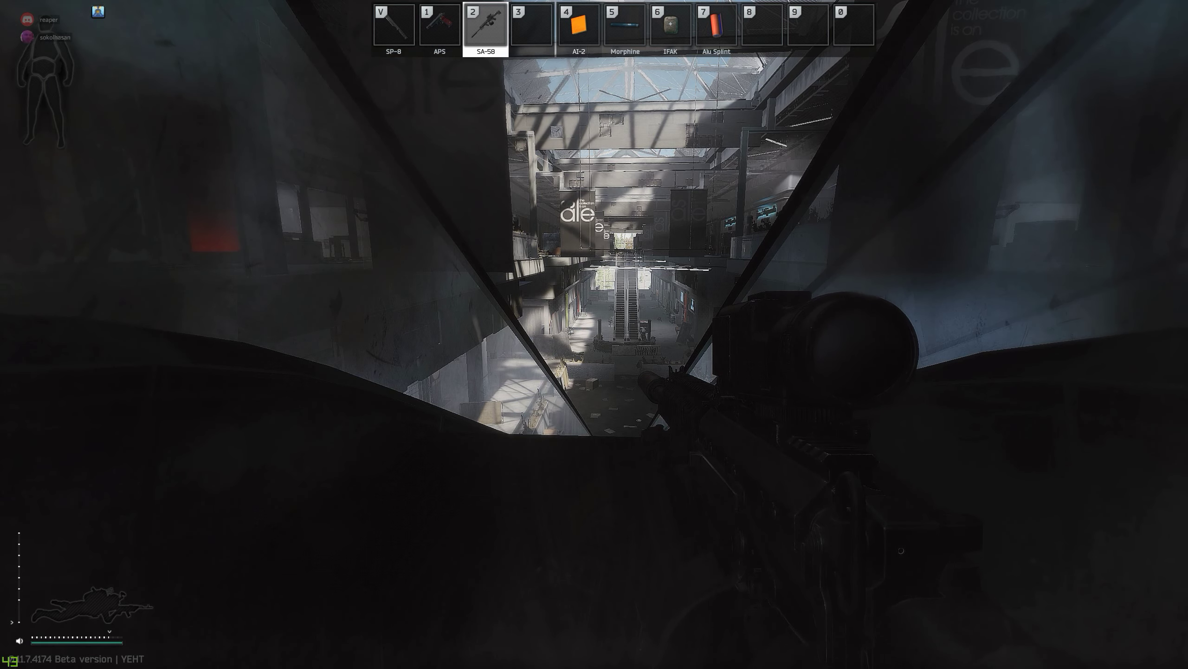
Step: Open the WTRig pouch and shift an M80 round stack into the tactical rig
key(Tab)
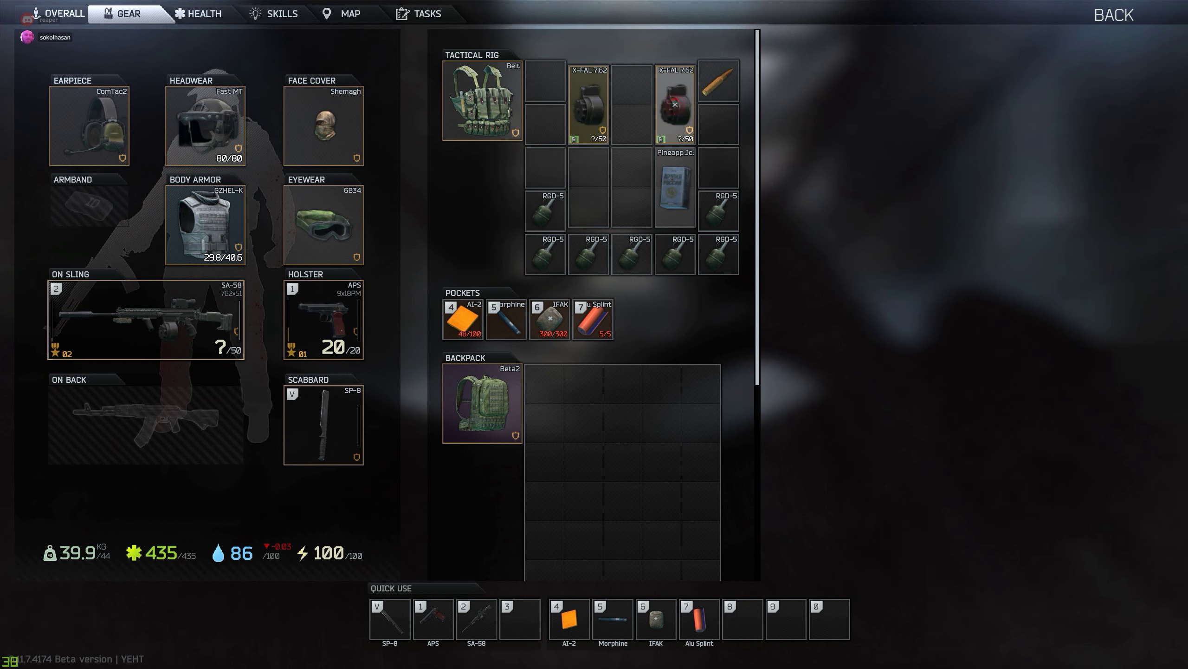
scroll(595, 371, down, 5)
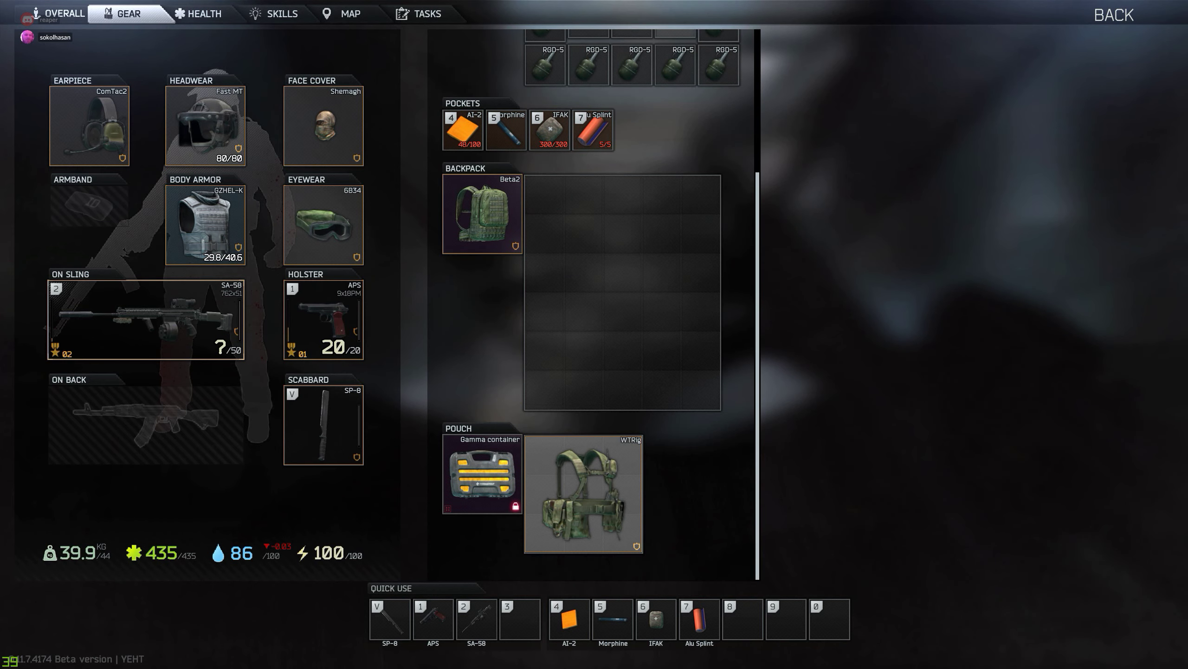
double_click(492, 478)
scroll(594, 372, up, 5)
drag(517, 474, 719, 130)
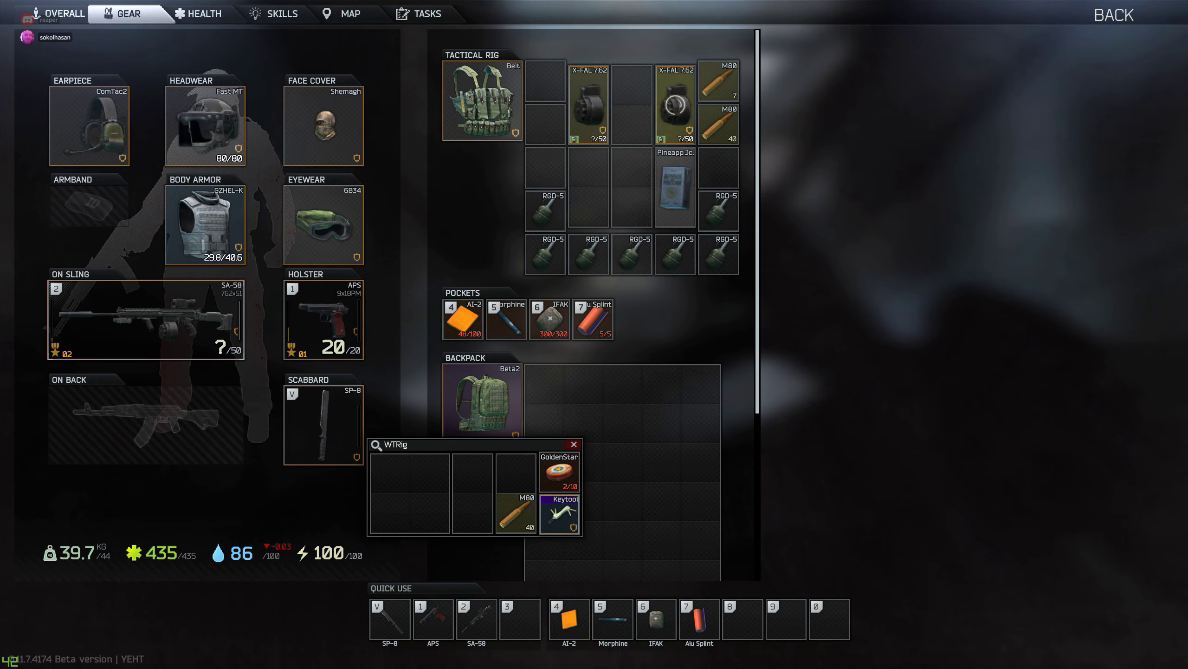
key(Tab)
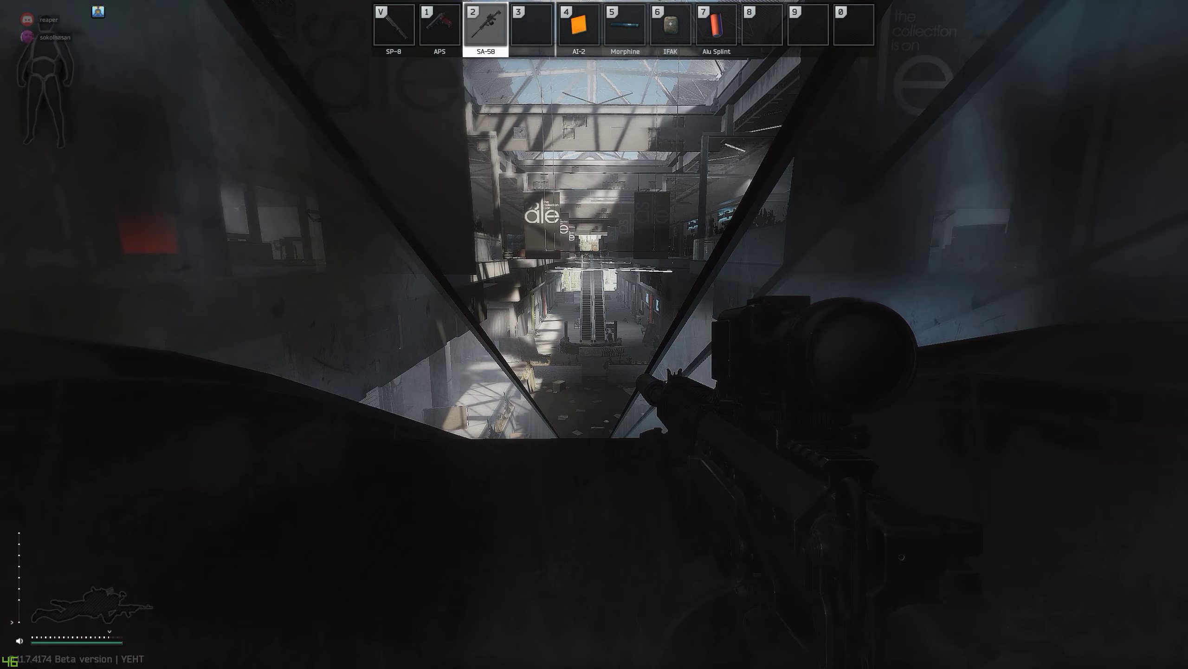
Step: Reload the SA-58 and scope in on the body lying in the atrium
key(r)
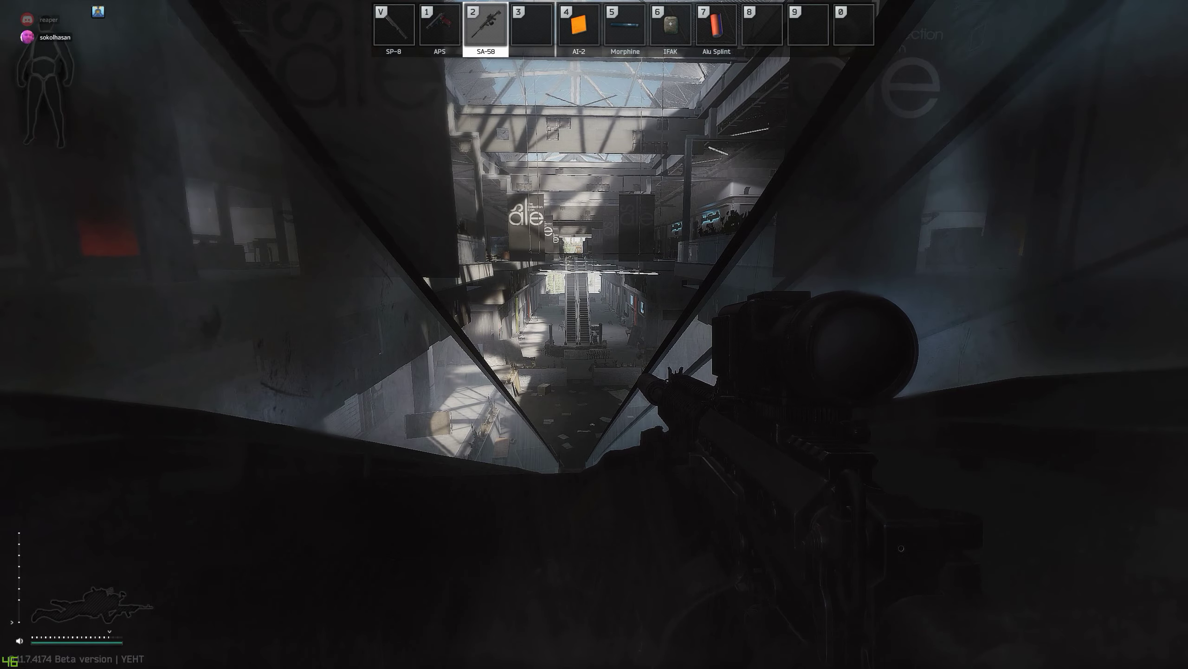
right_click(594, 335)
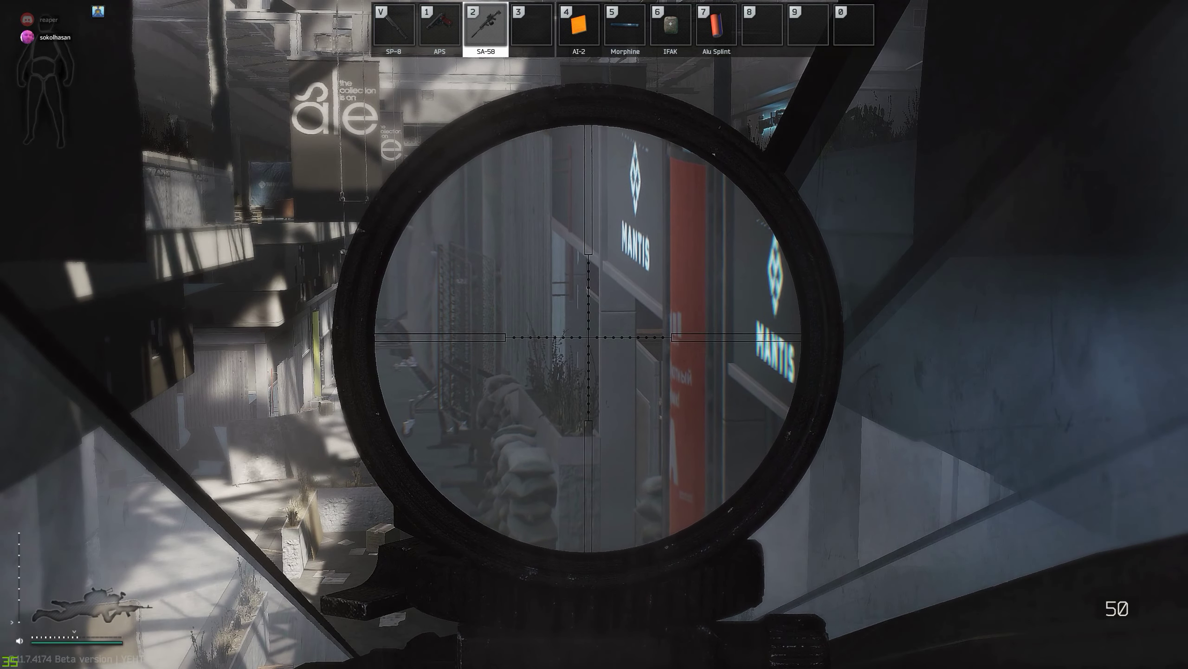
Step: Lower the SA-58 from the scope after scanning the escalators
right_click(595, 334)
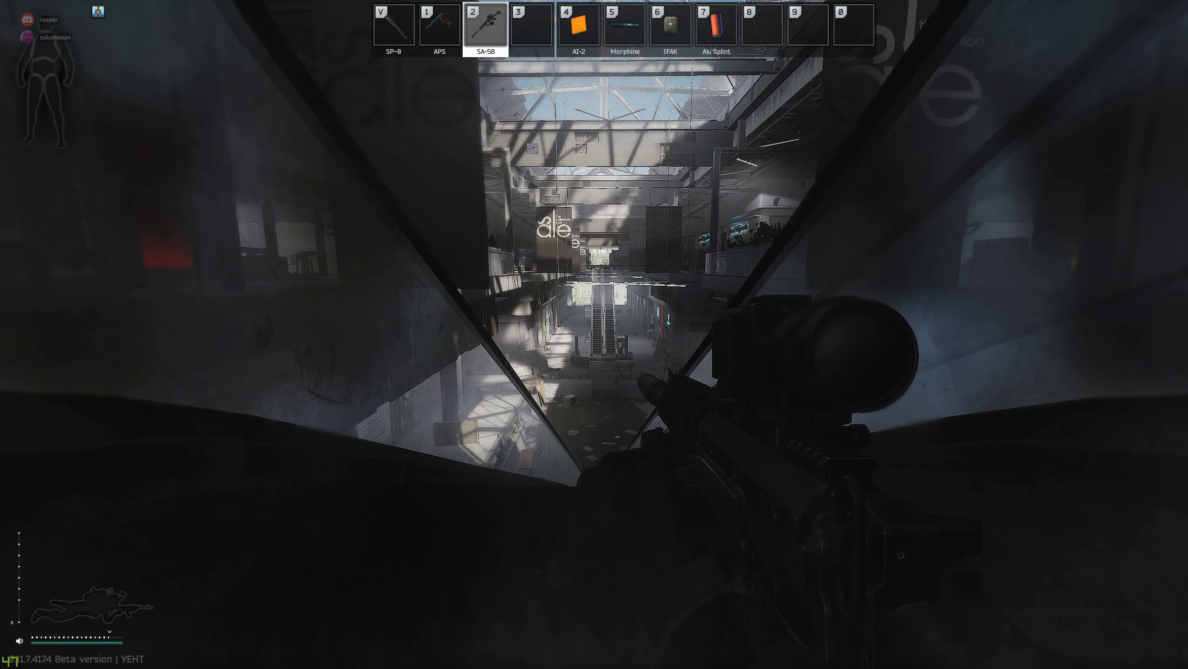
Step: Load M80 rounds into both X-FAL magazines and stash the M80 stack in a rig slot
key(Tab)
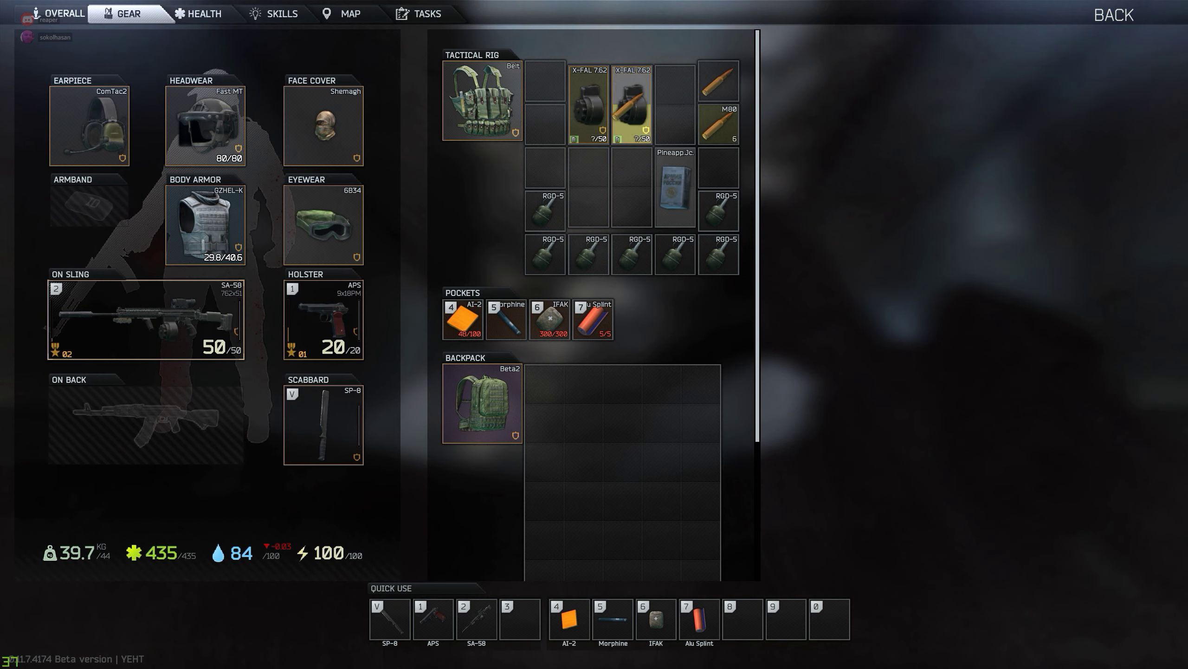
drag(616, 111, 632, 104)
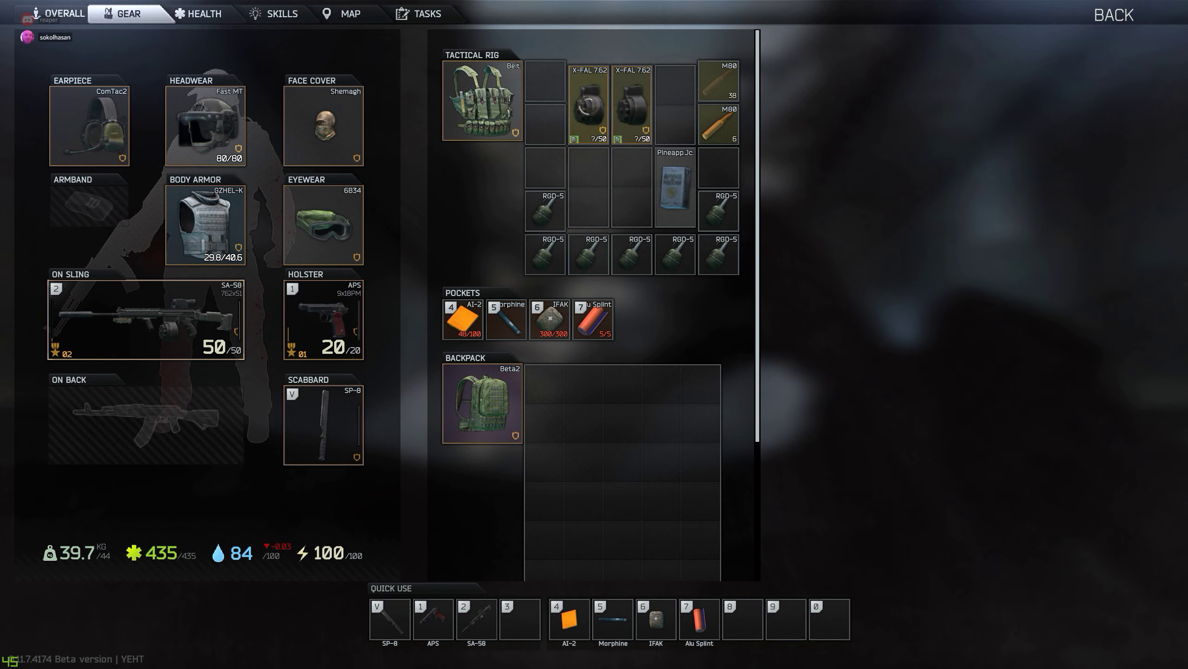
key(Tab)
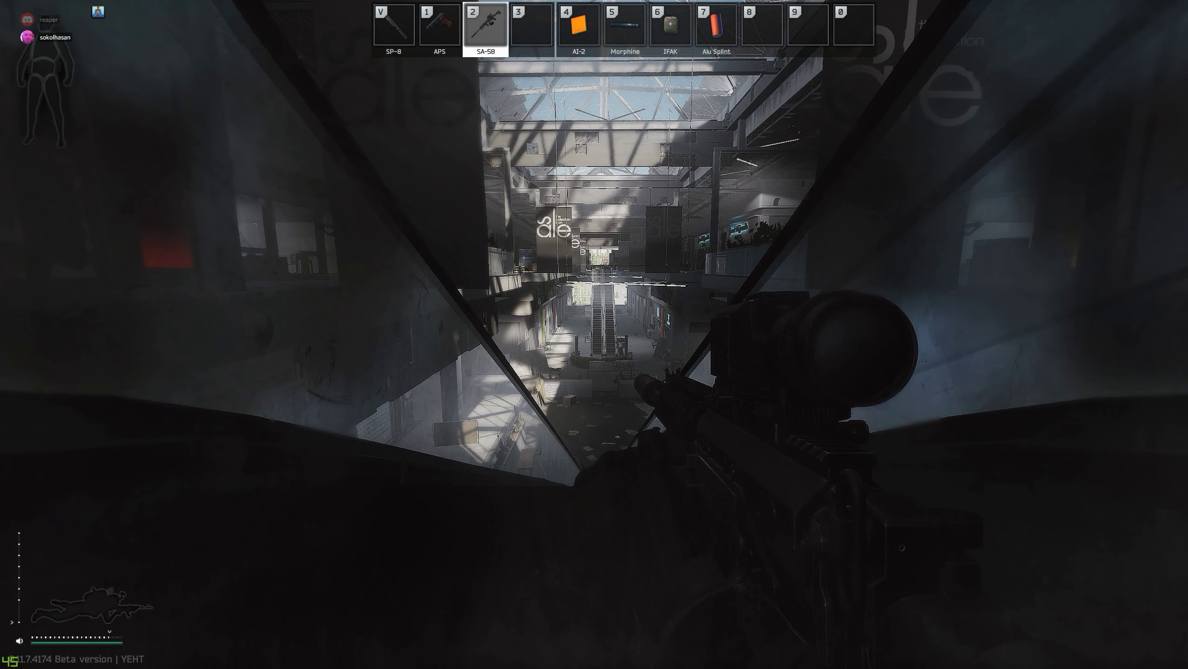
key(Tab)
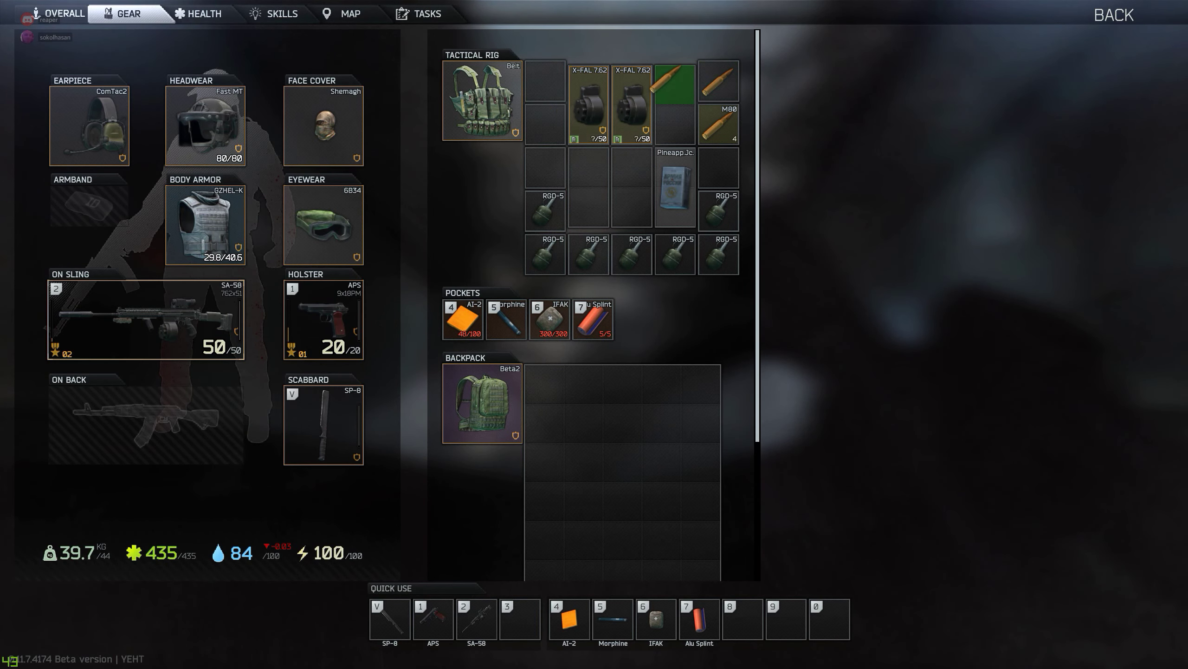
drag(576, 102, 719, 82)
drag(718, 125, 588, 102)
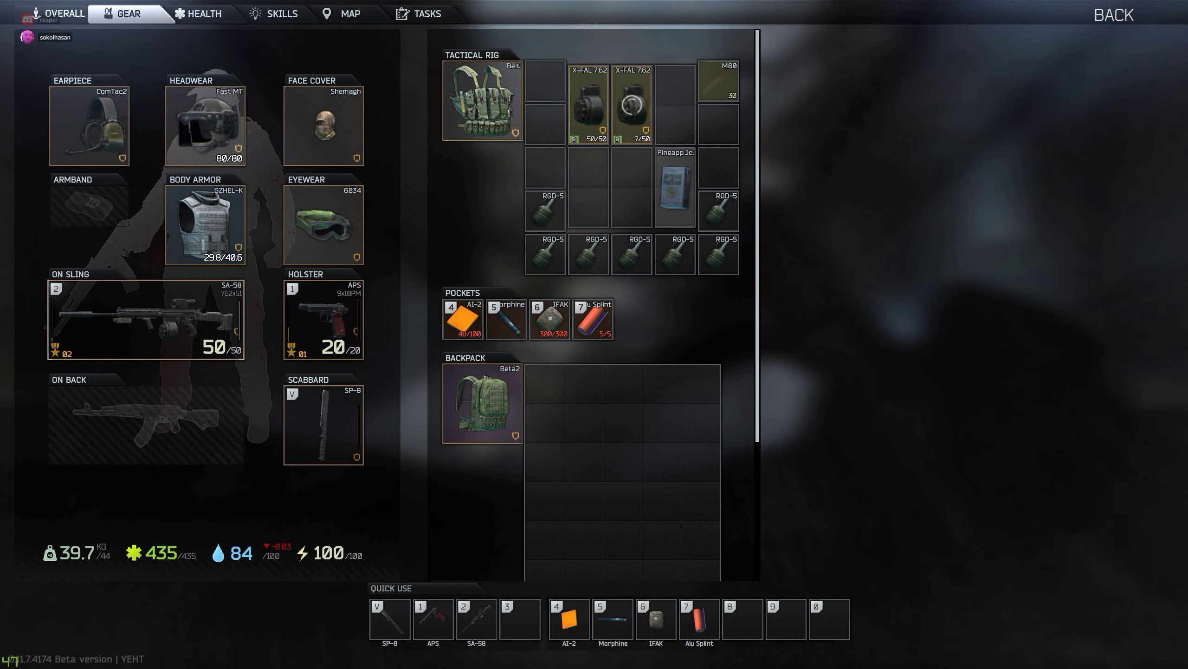
Step: Back in the raid, repeatedly scope the hall and escalators with the SA-58
key(Tab)
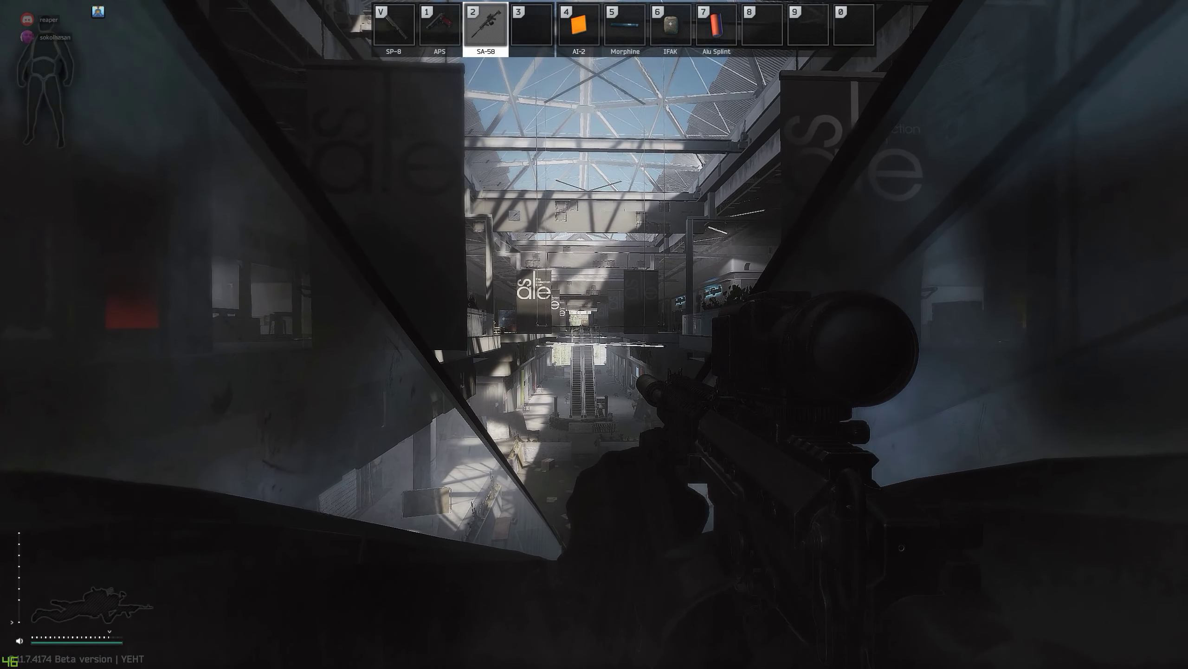
right_click(595, 335)
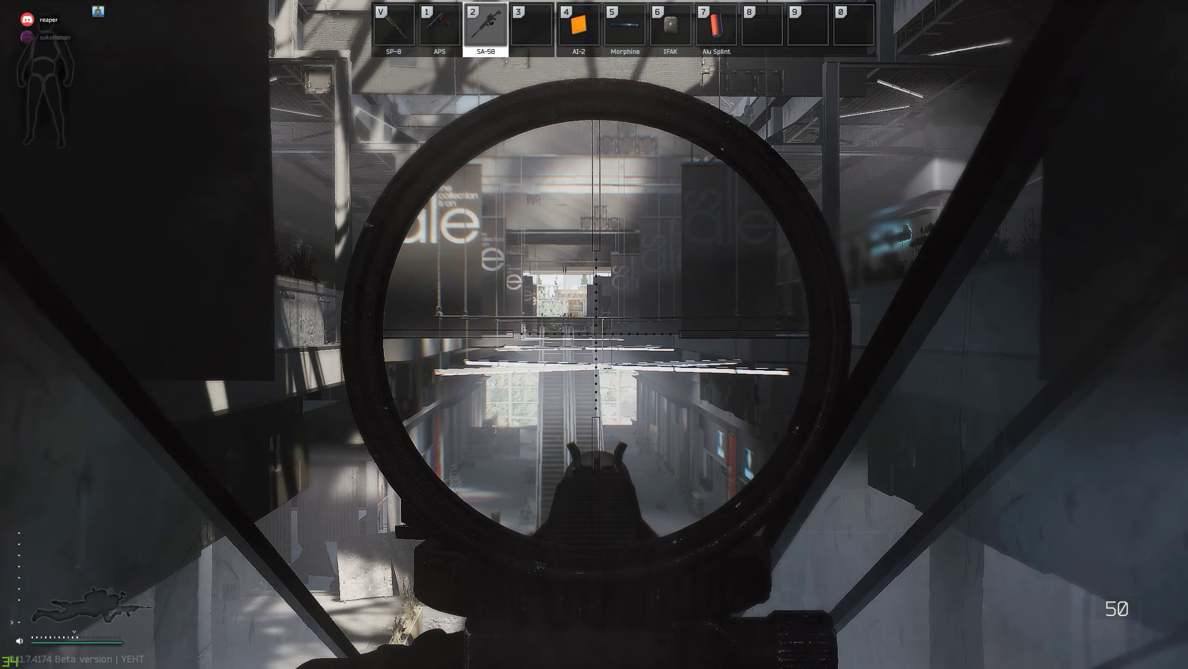
right_click(595, 335)
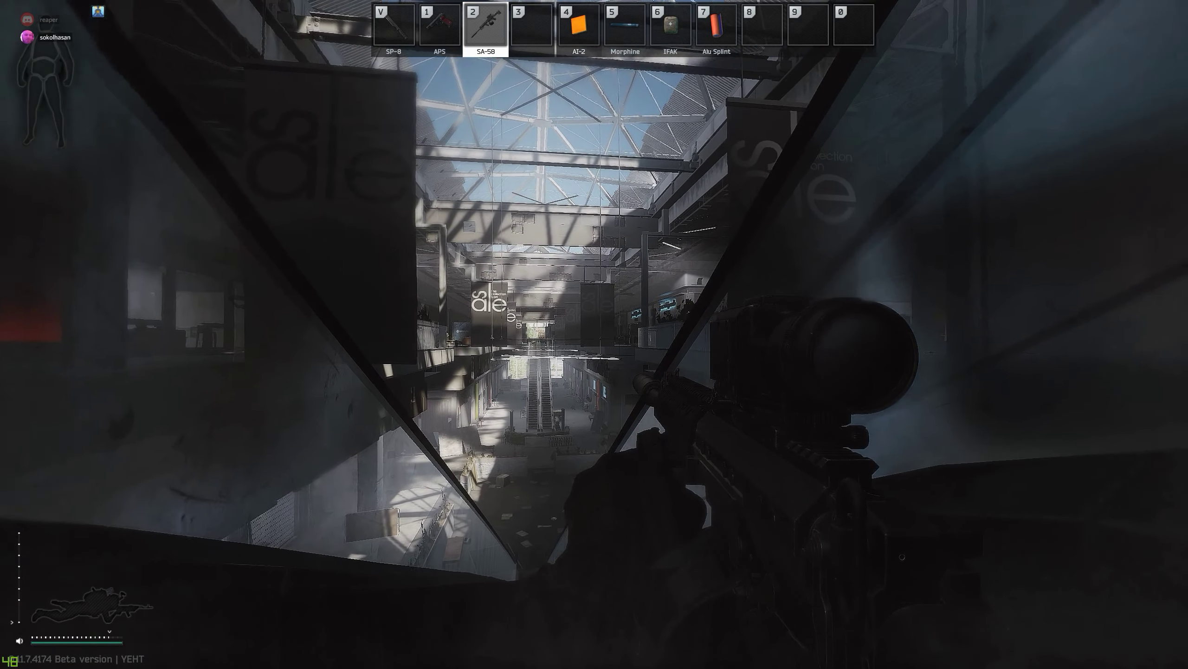
right_click(595, 334)
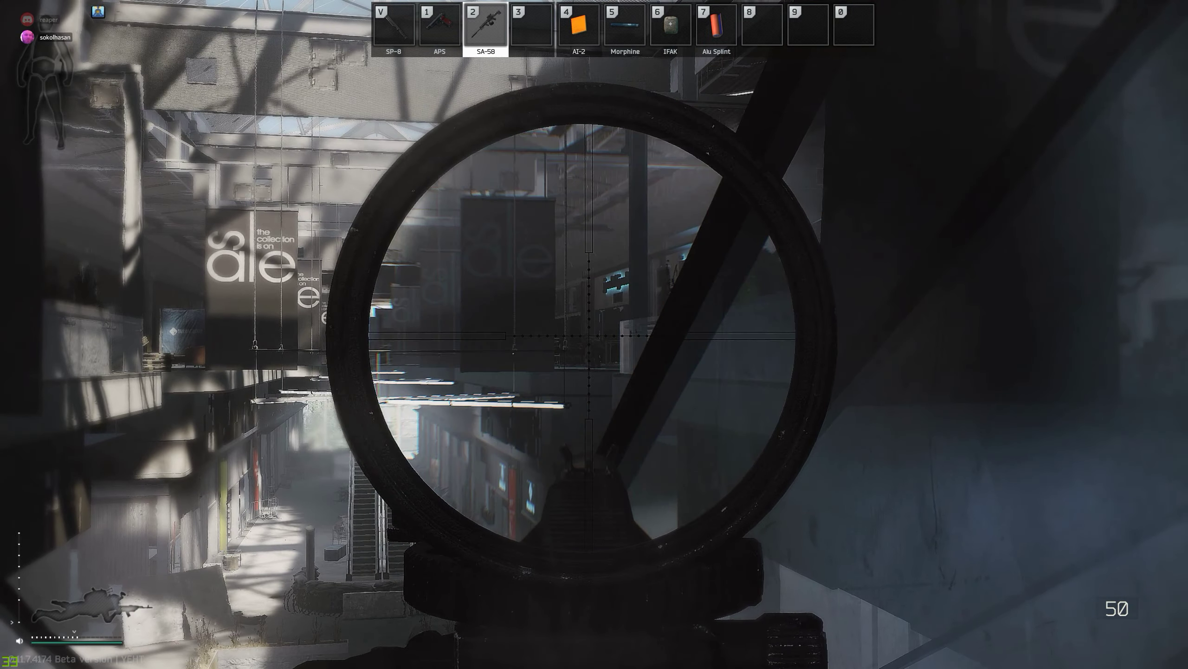
right_click(595, 334)
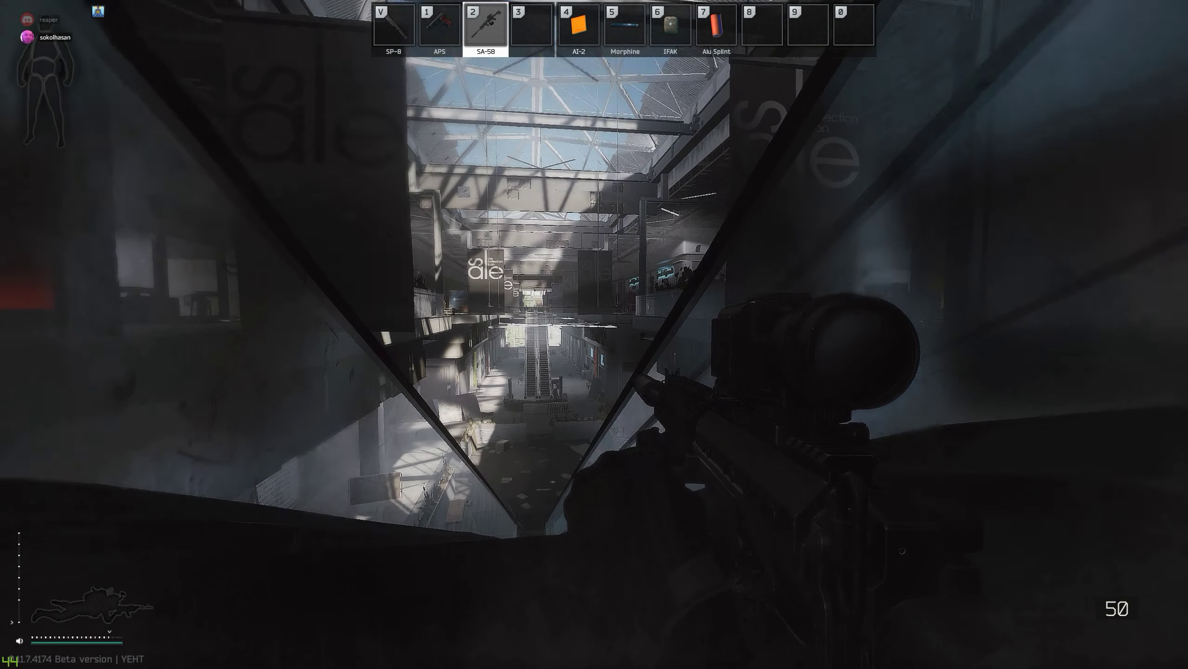
right_click(595, 335)
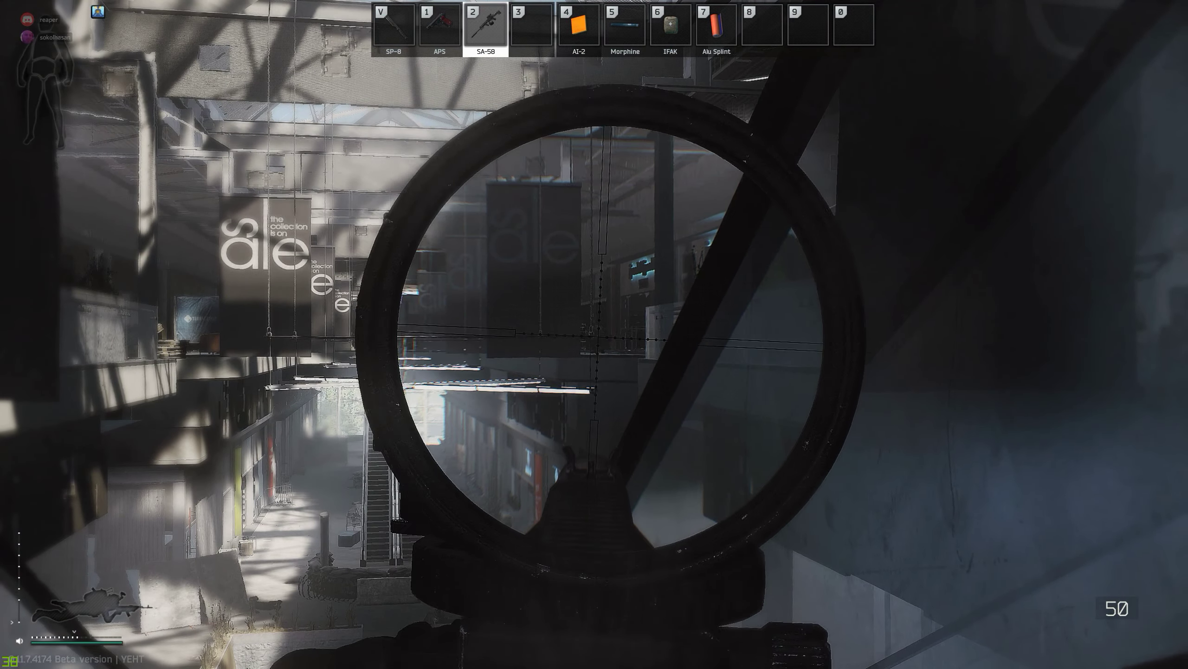
right_click(595, 335)
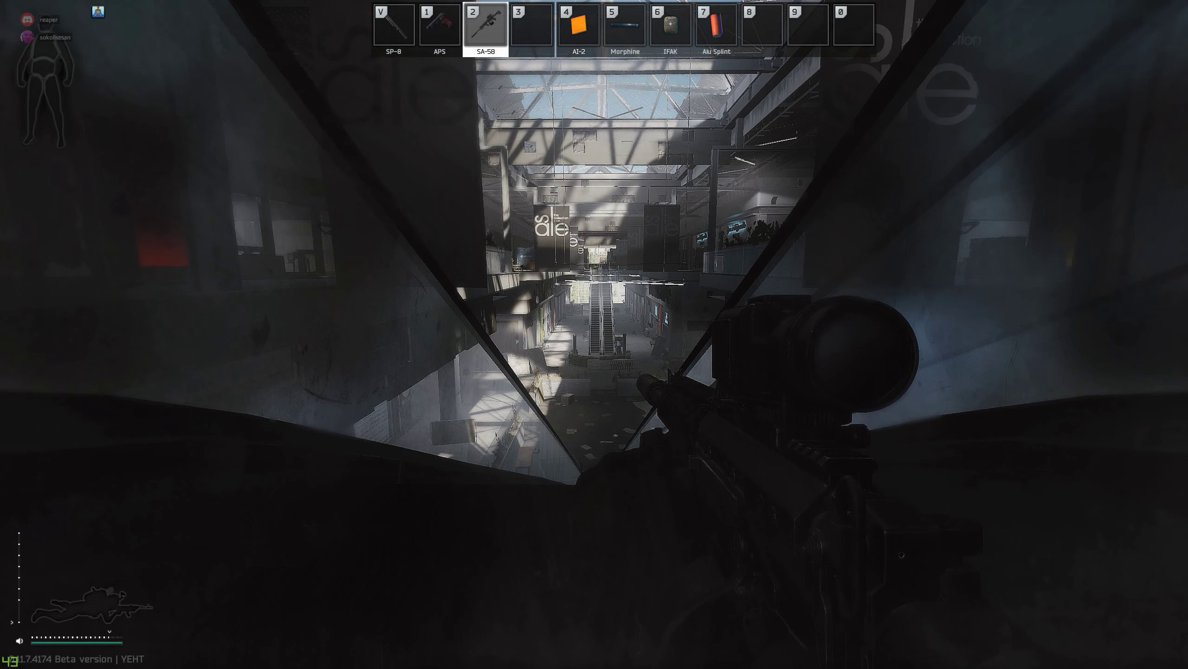
right_click(595, 335)
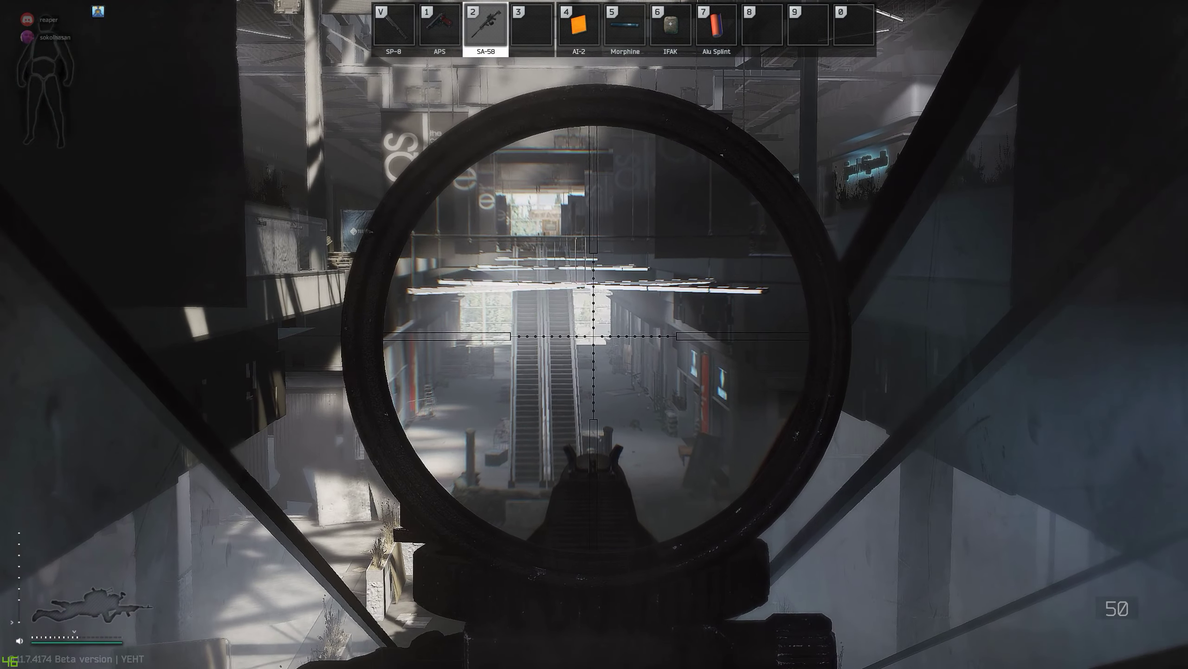
right_click(594, 335)
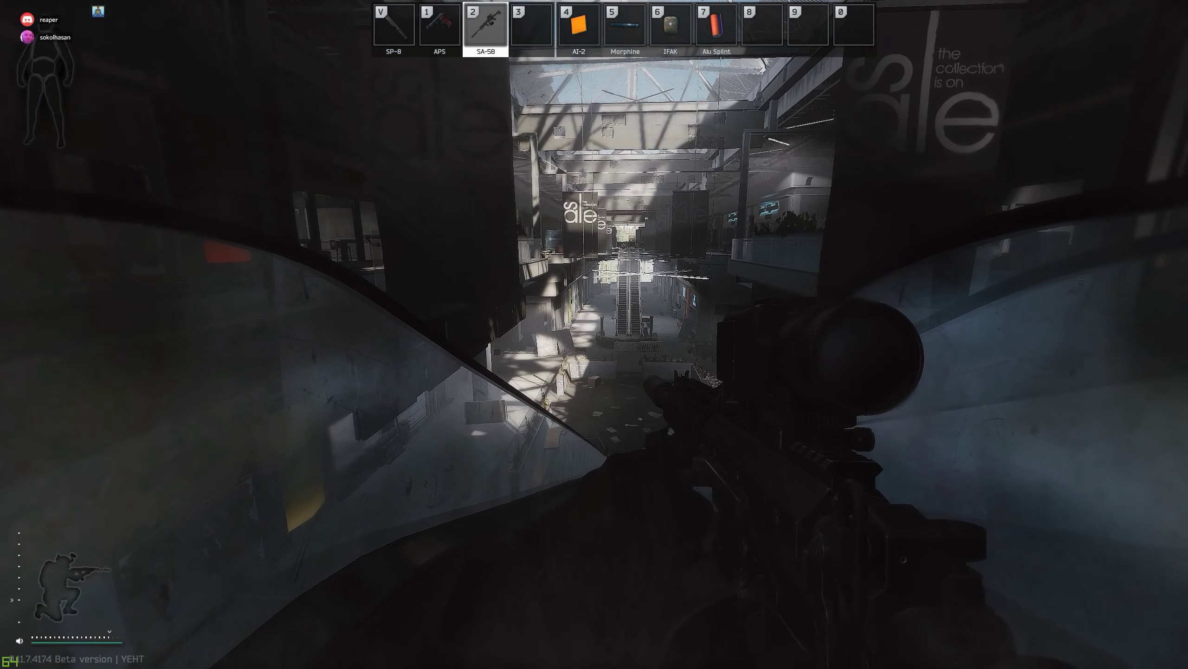
Step: Reposition prone behind the escalator glass and scope the lower atrium
key(w)
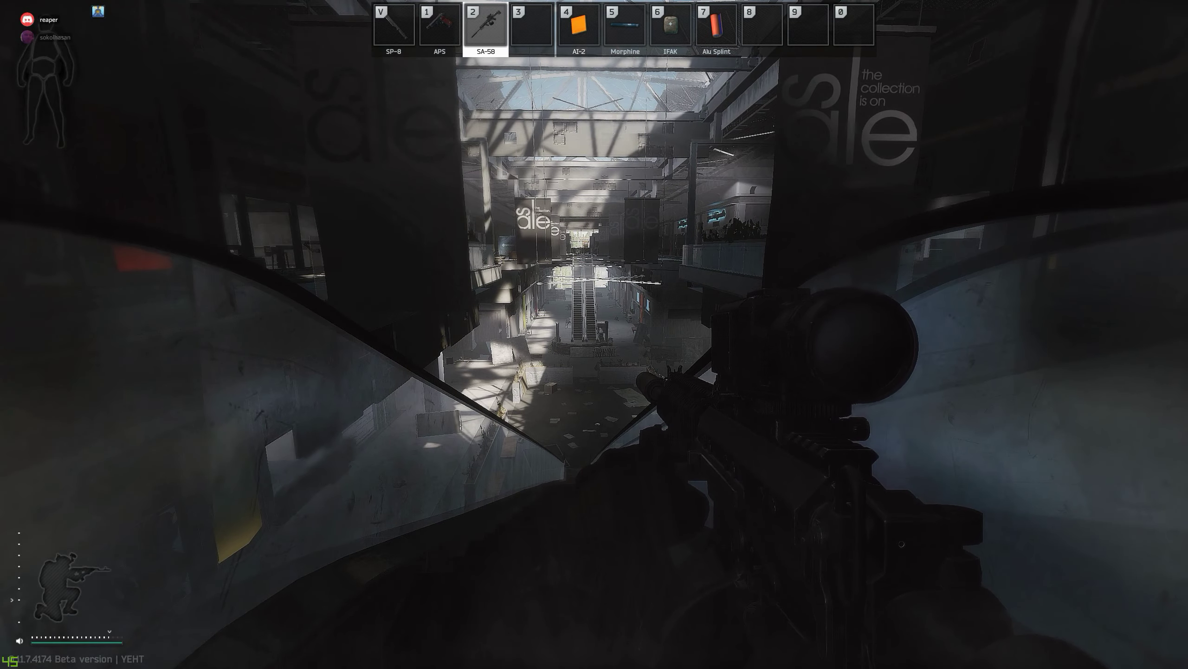
key(x)
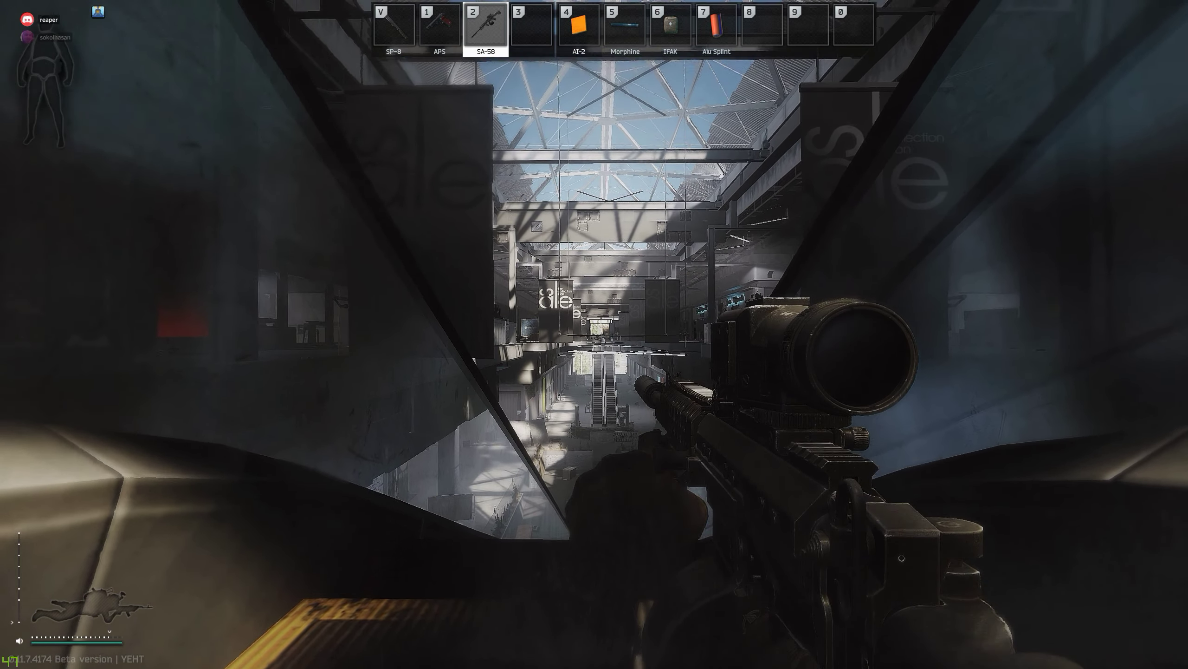
right_click(595, 334)
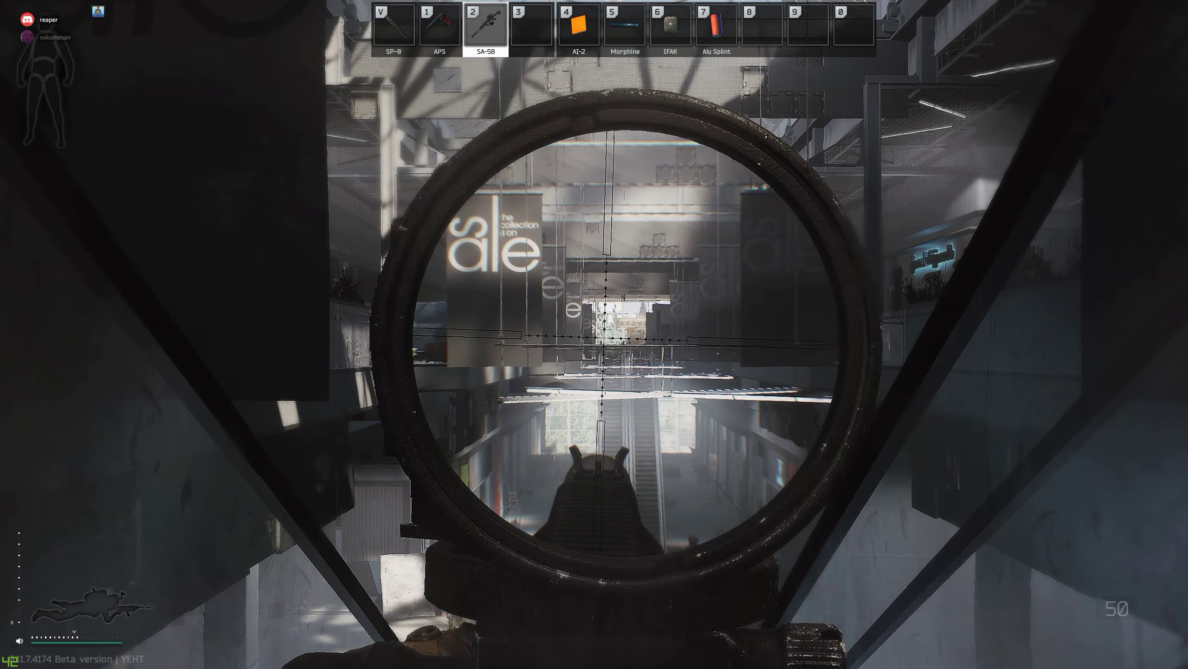
right_click(594, 335)
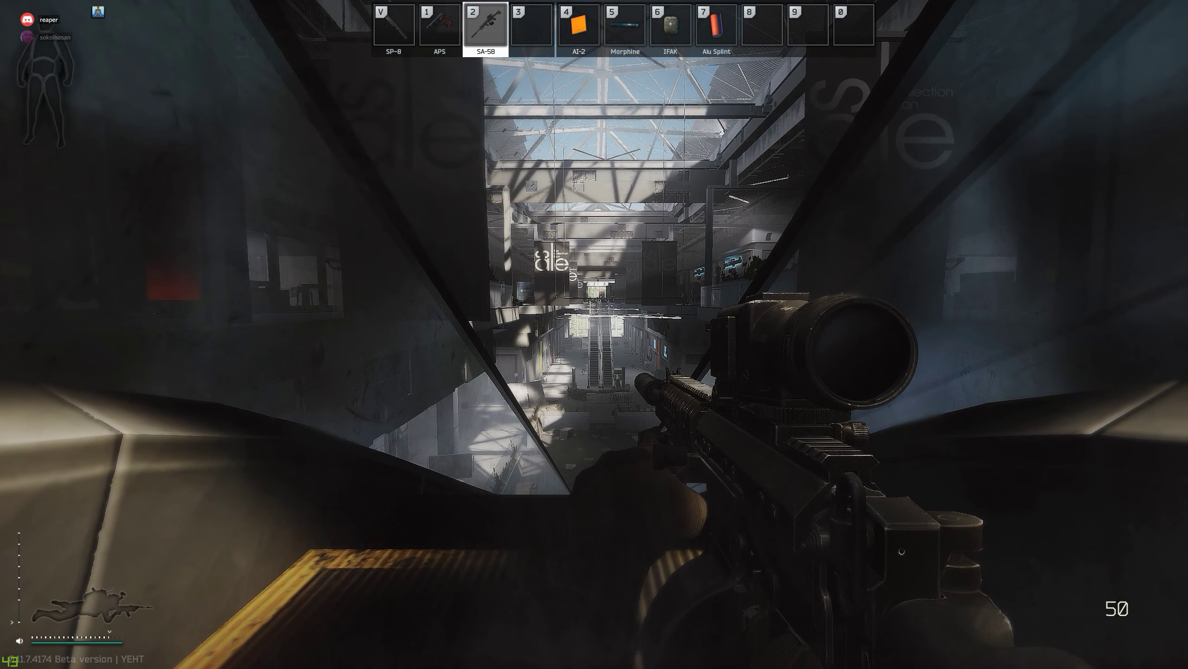
right_click(594, 334)
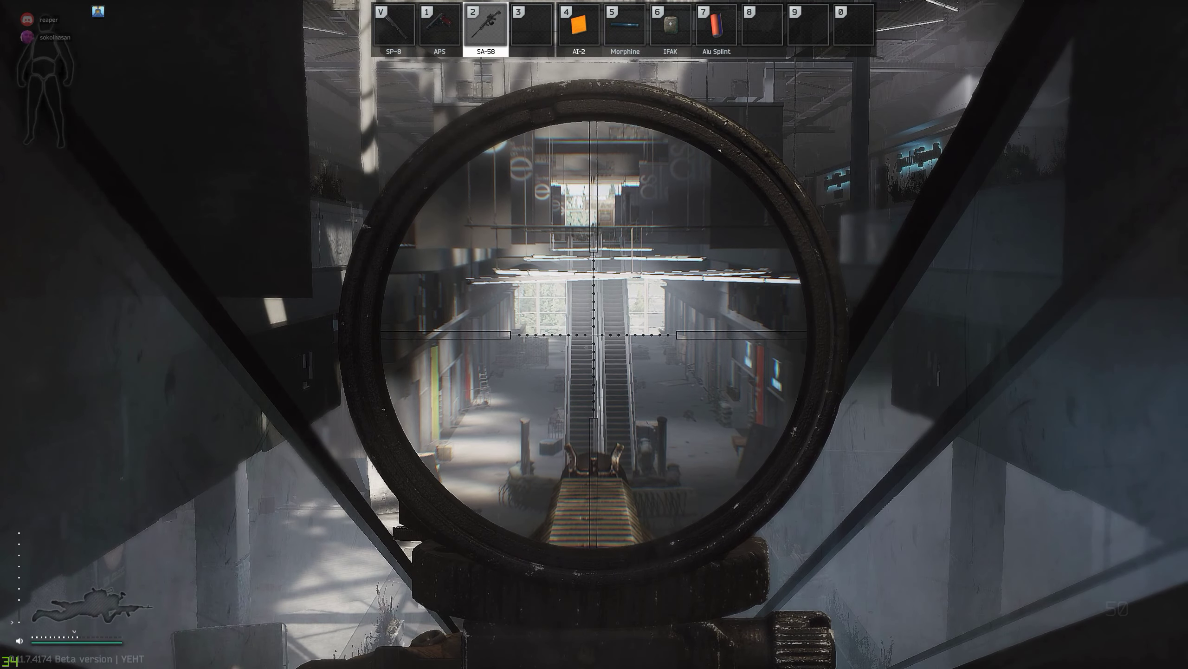
right_click(595, 335)
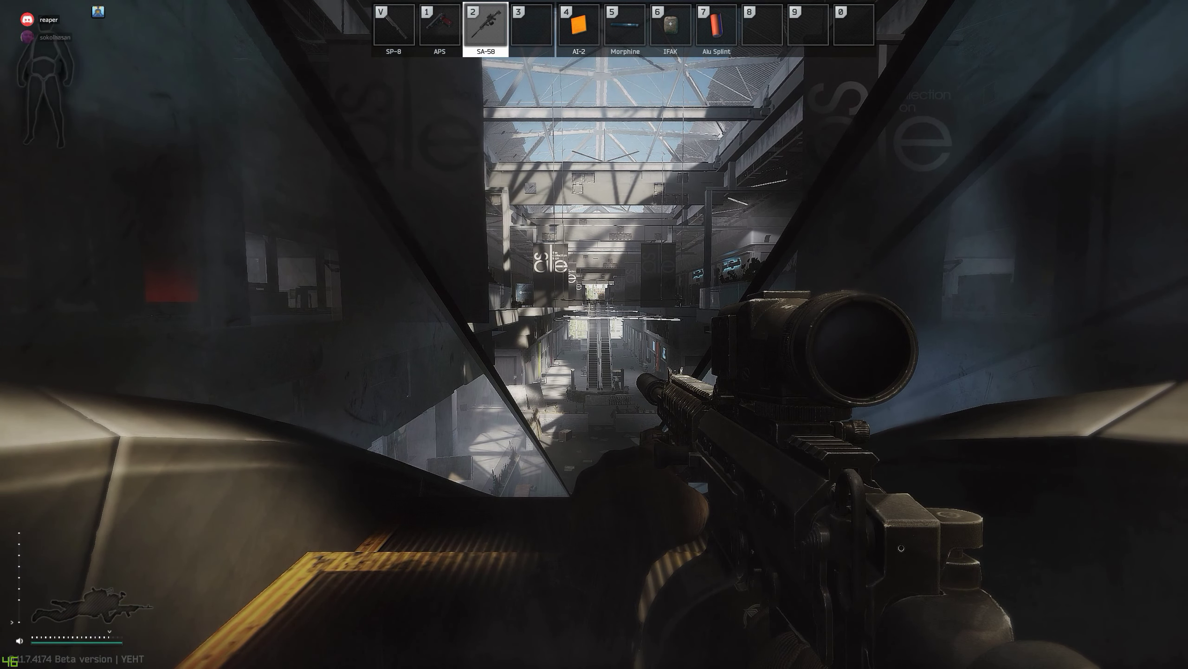
Step: Walk down the escalator and along the corridor to the atrium railing with the SA-58 drawn
key(w)
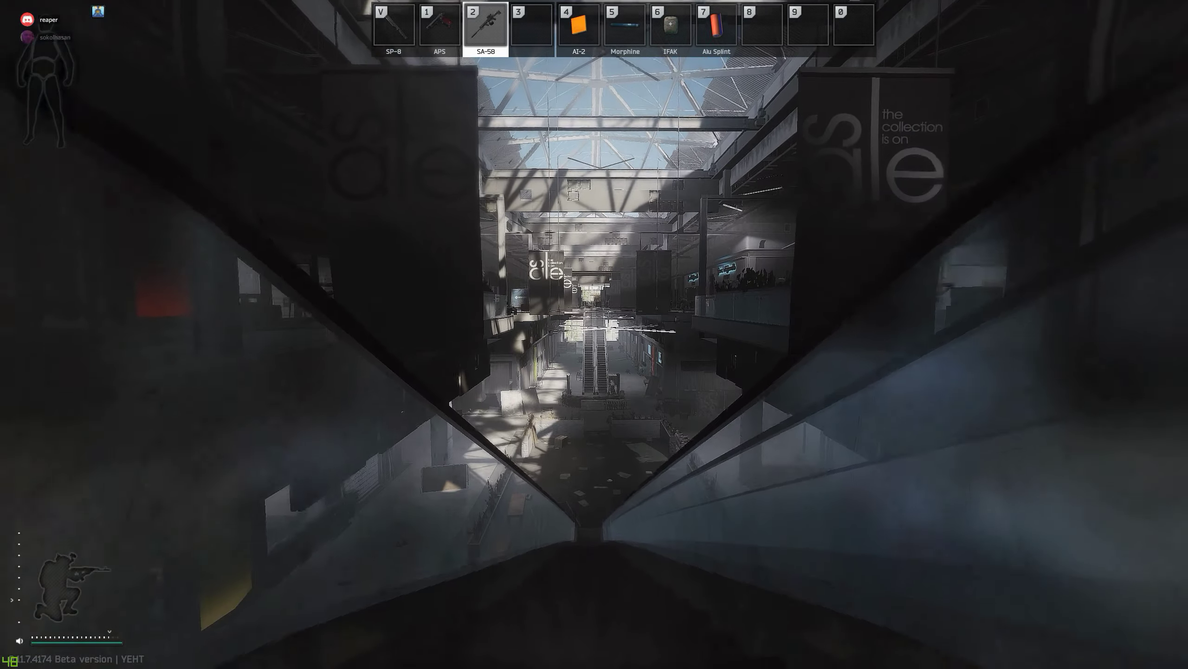
key(w)
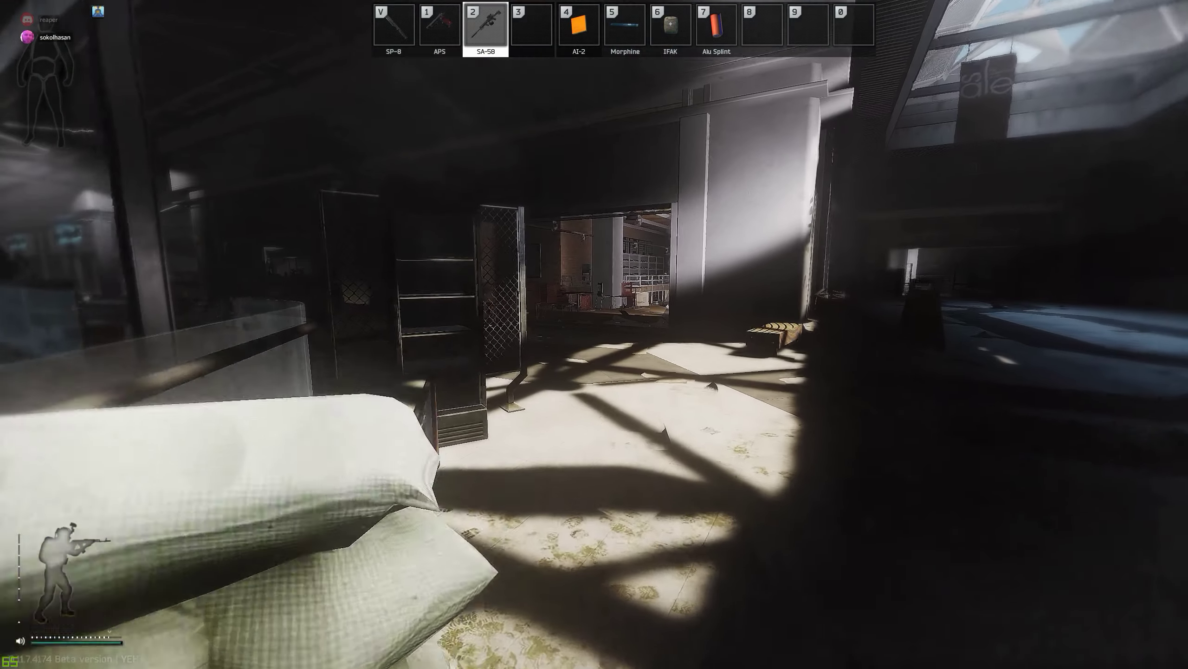
key(w)
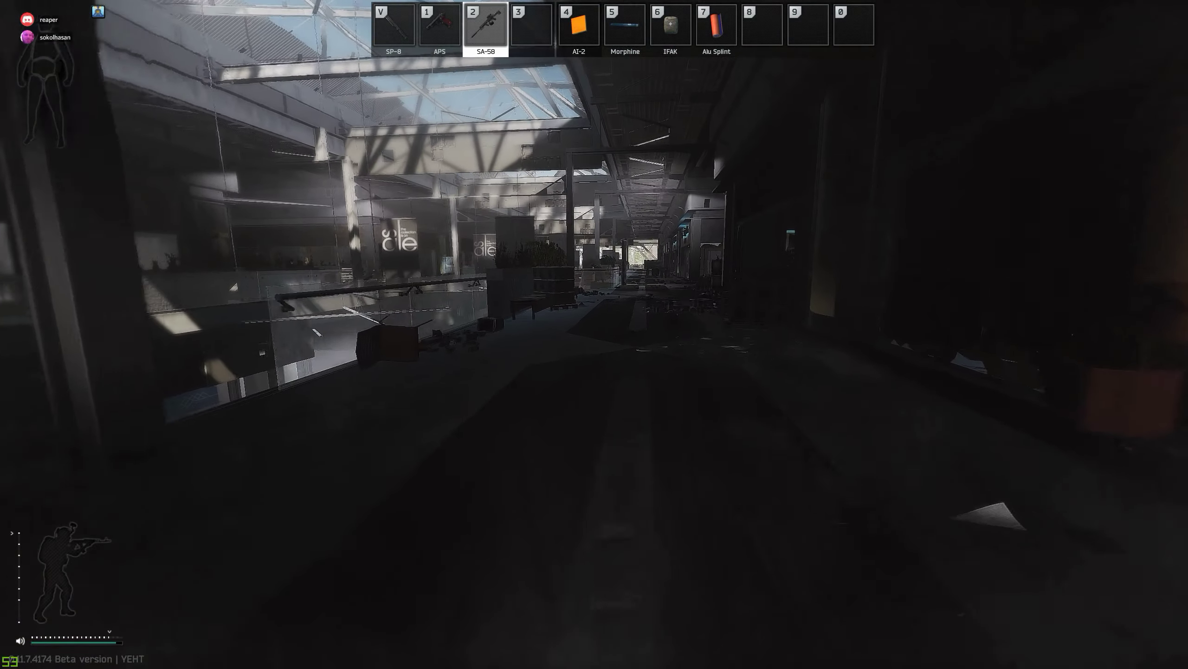
key(w)
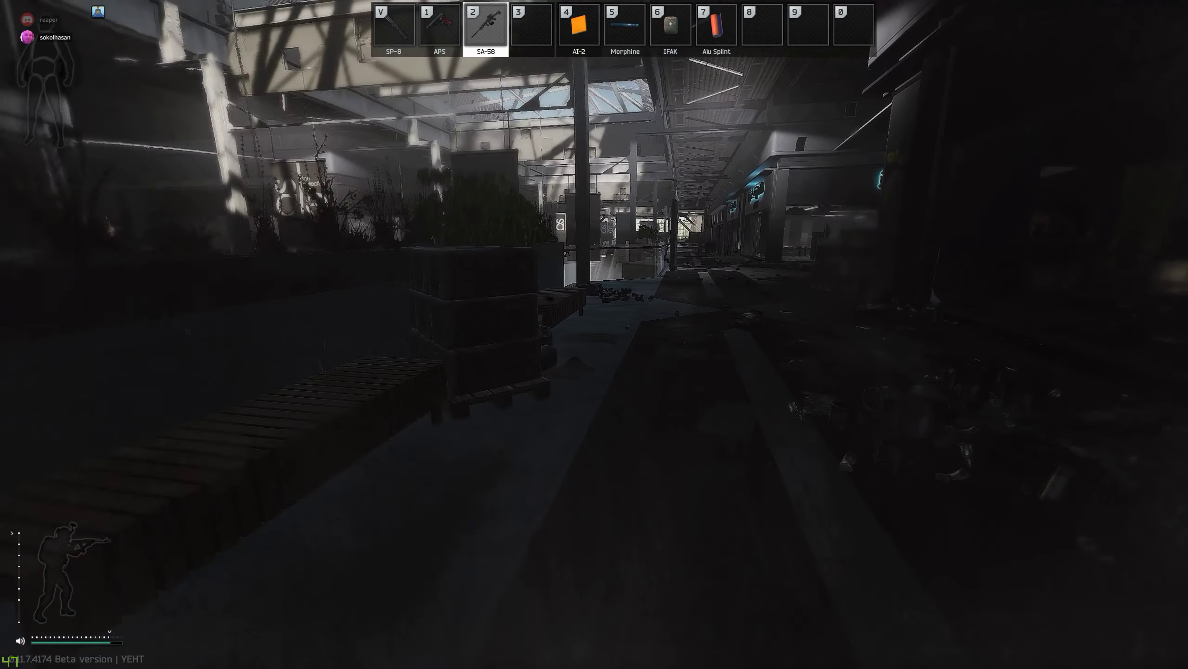
key(w)
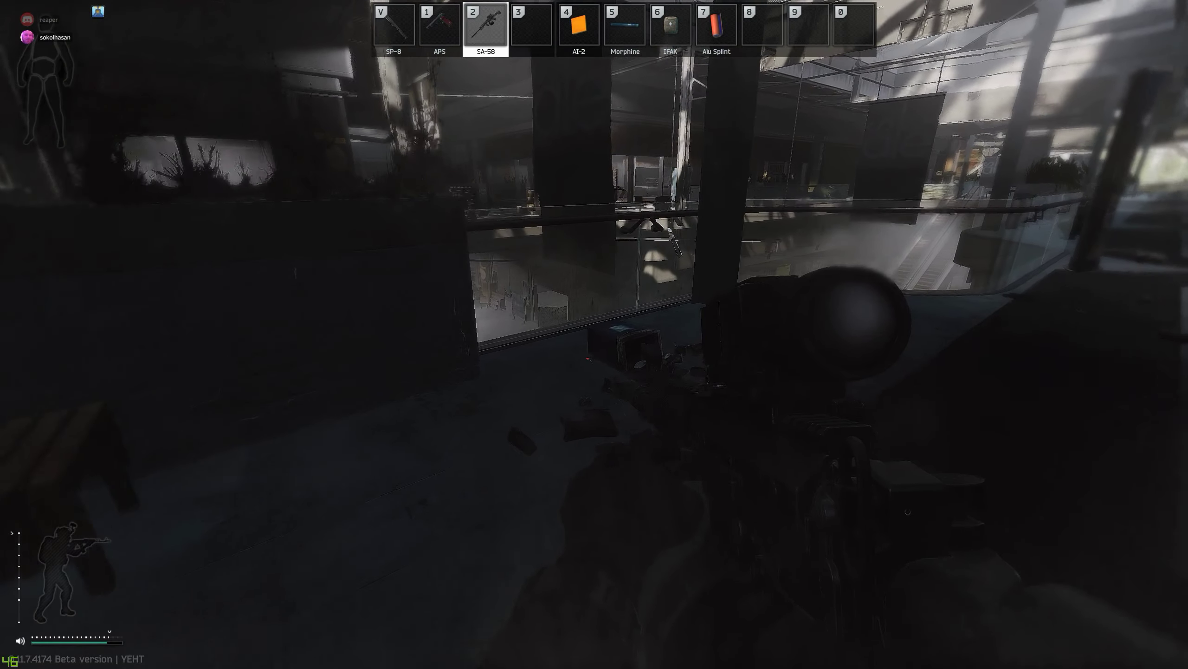
key(s)
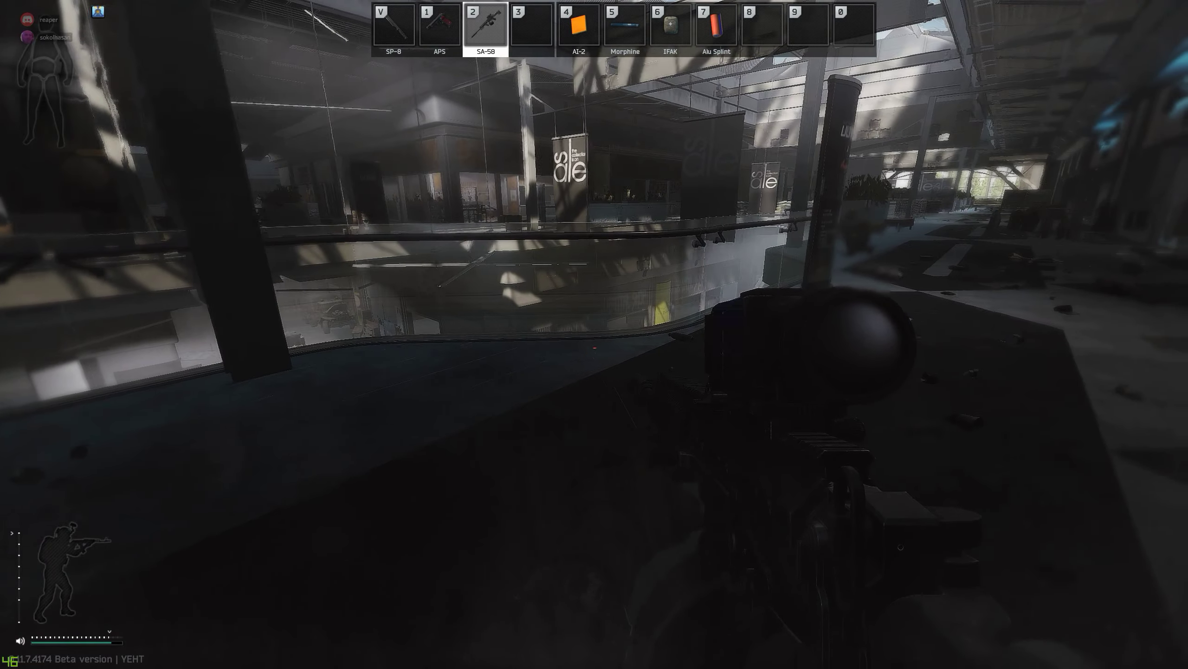
key(2)
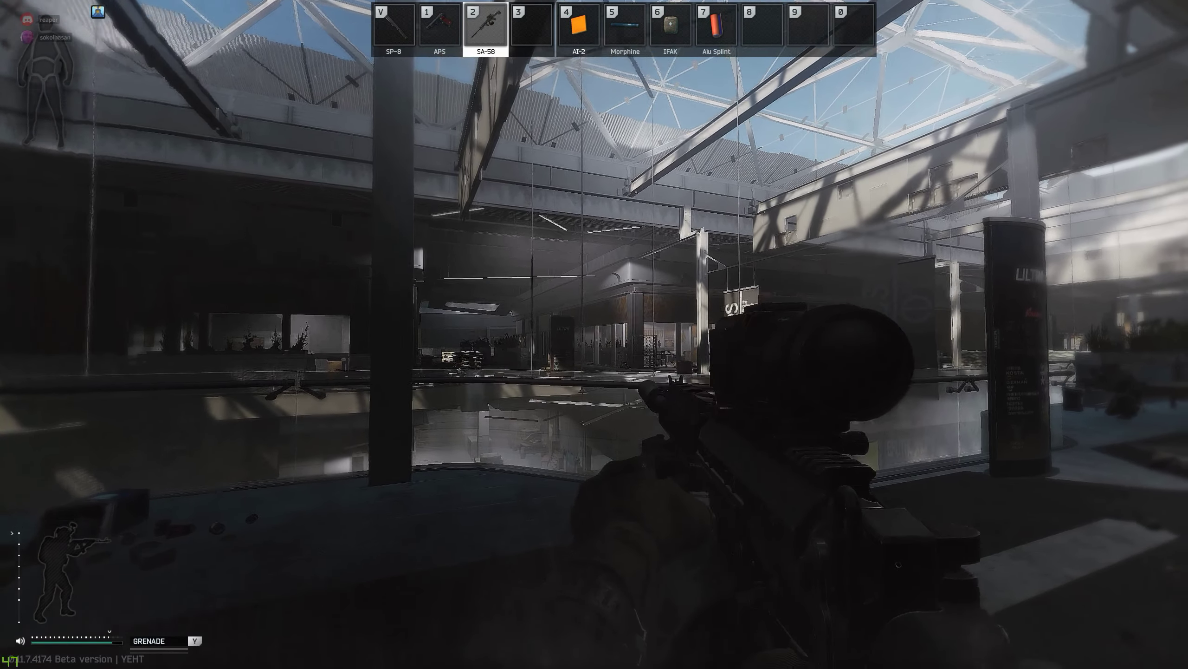
key(w)
Step: Move left along the glass railing, swap grenade and rifle, and enter the clothing store
key(a)
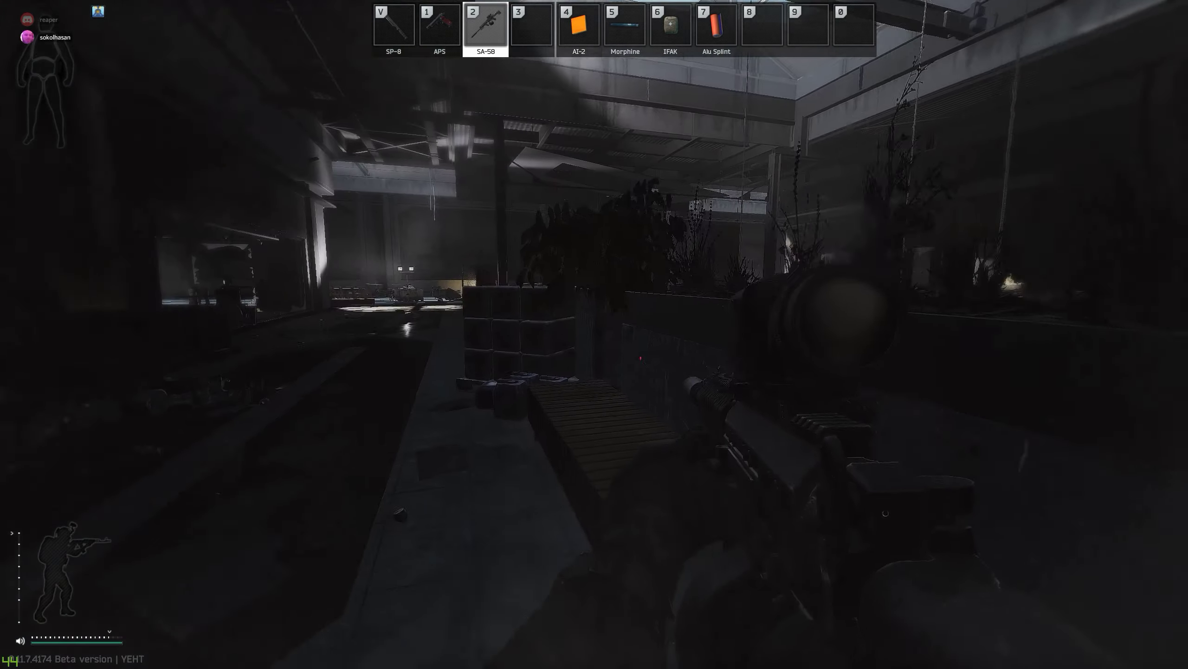
key(a)
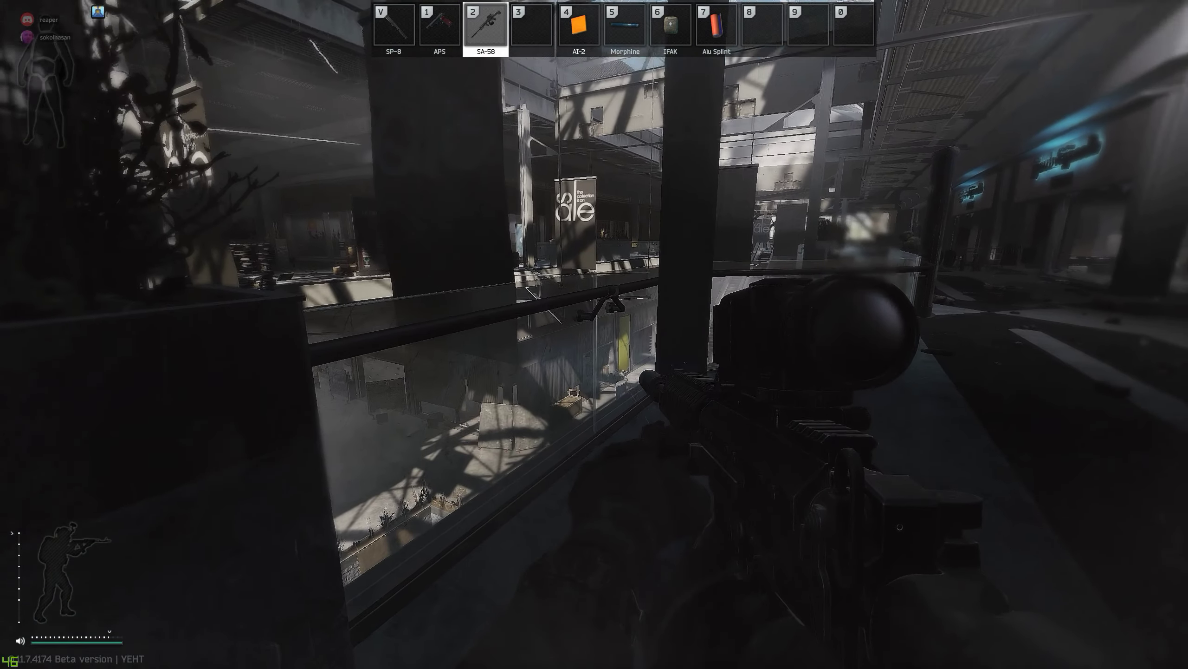
key(g)
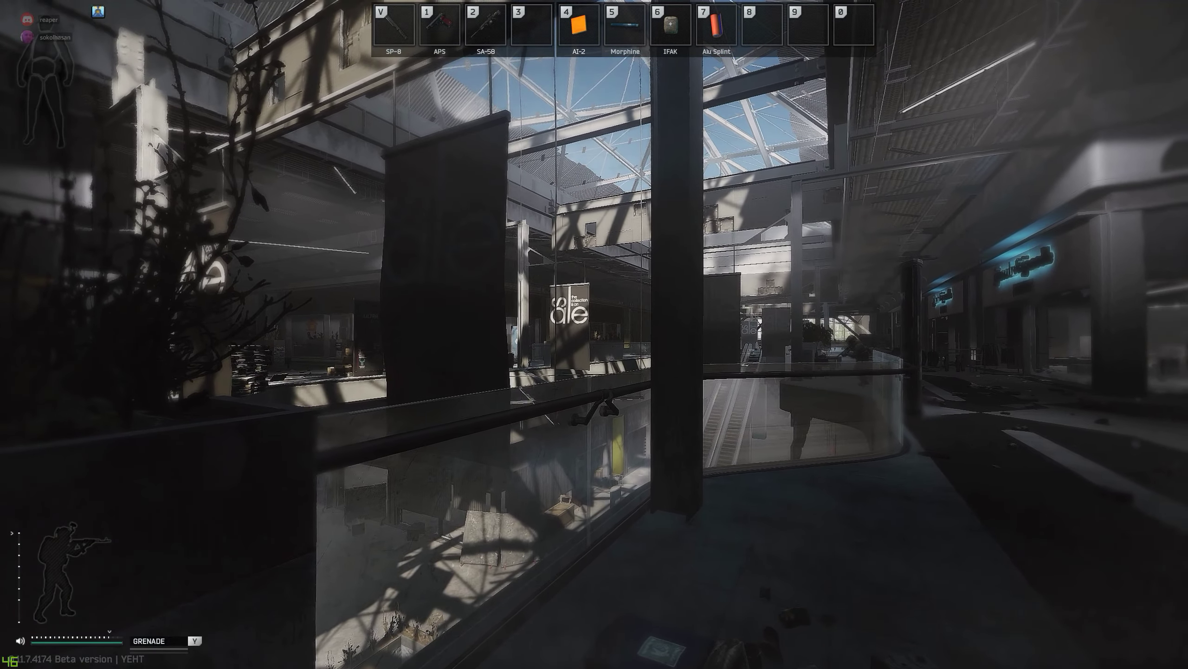
click(594, 335)
key(w)
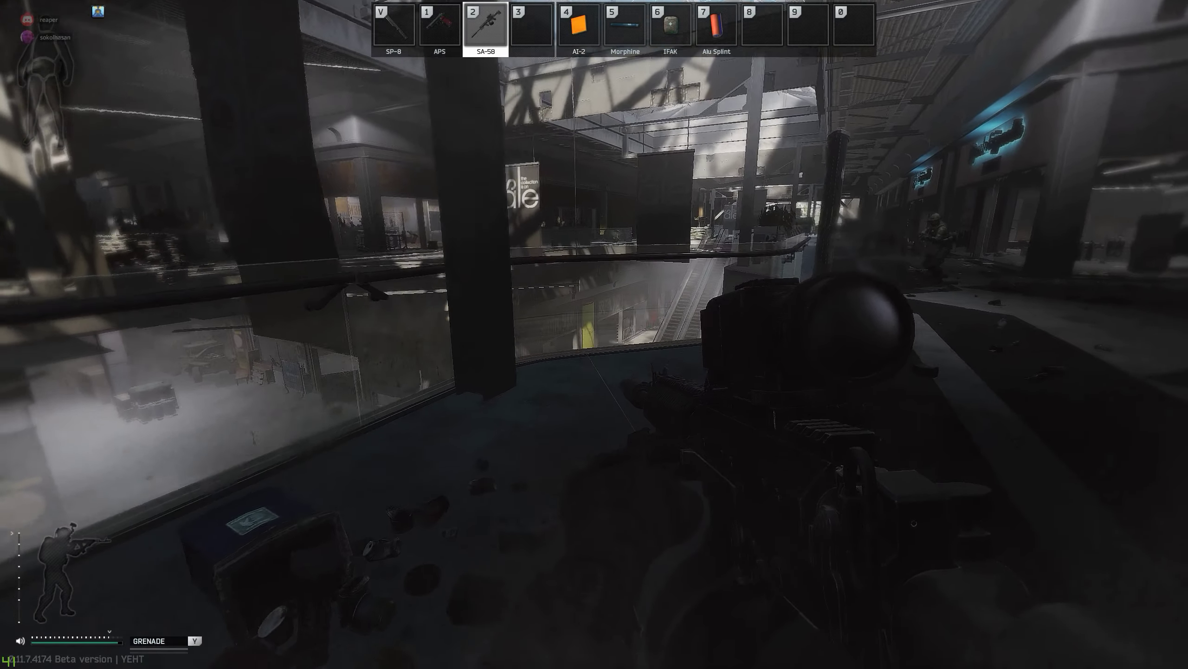
key(w)
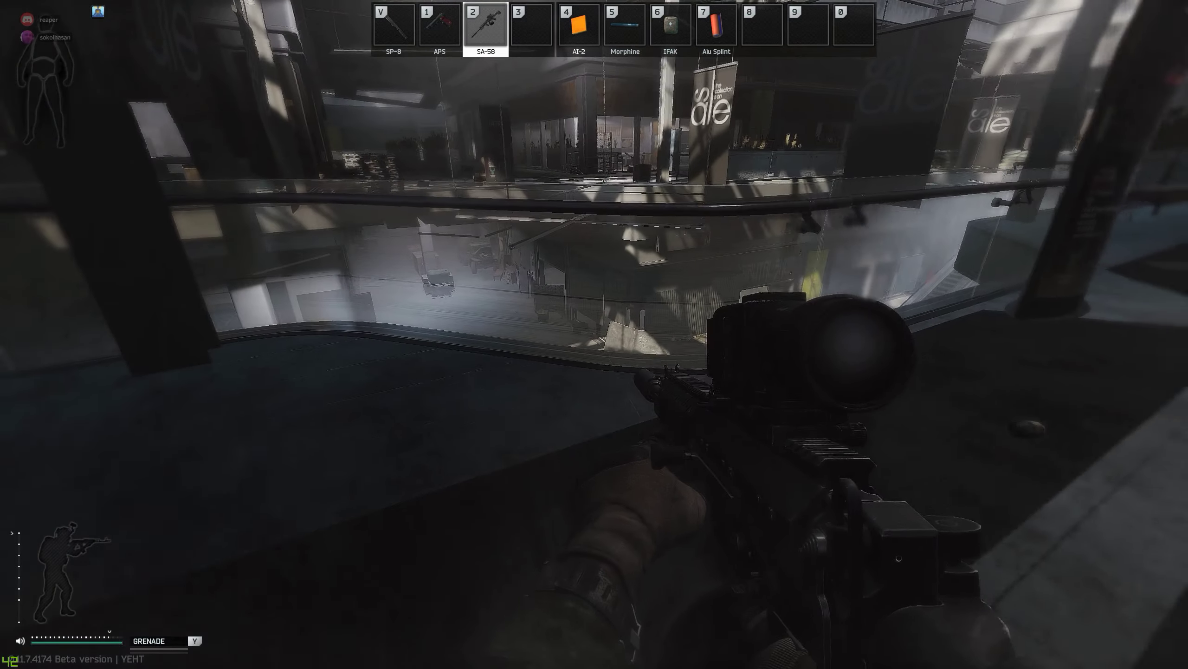
key(w)
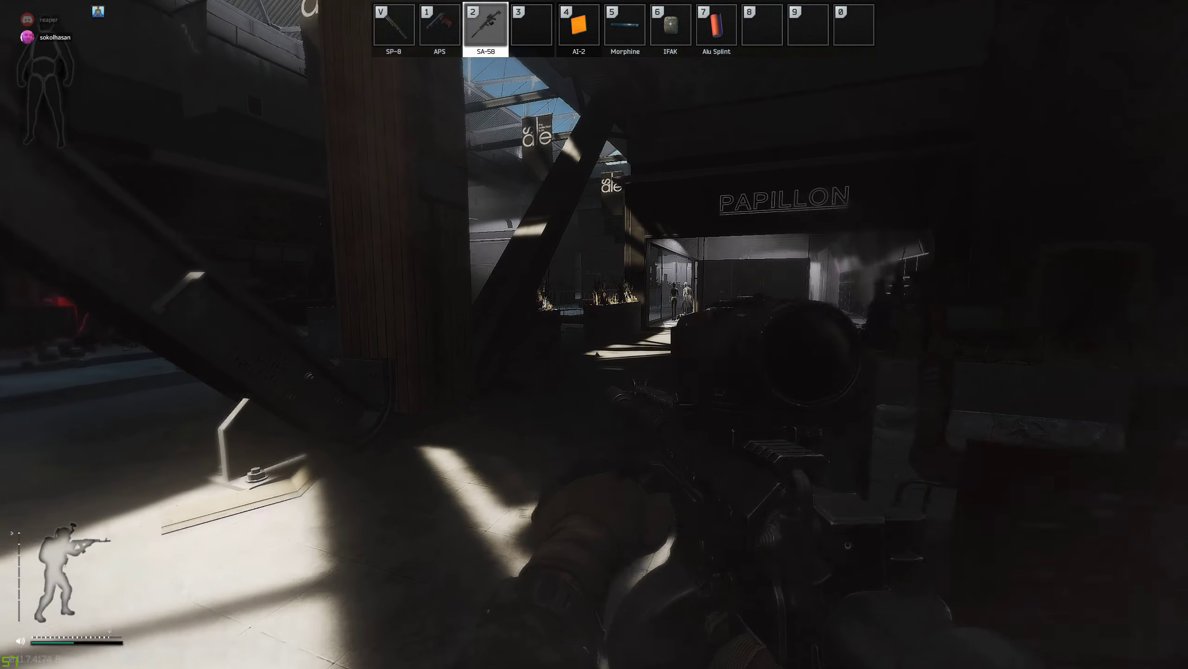
Step: Scope across the store through the planters, then lower the SA-58
right_click(594, 334)
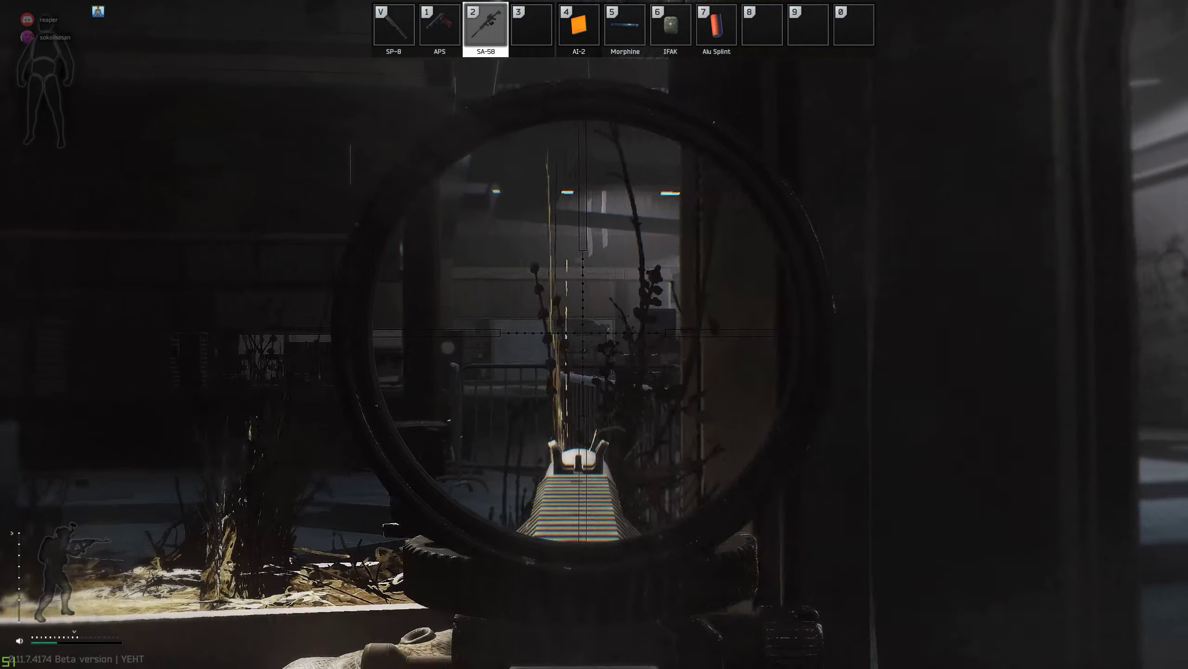
right_click(594, 335)
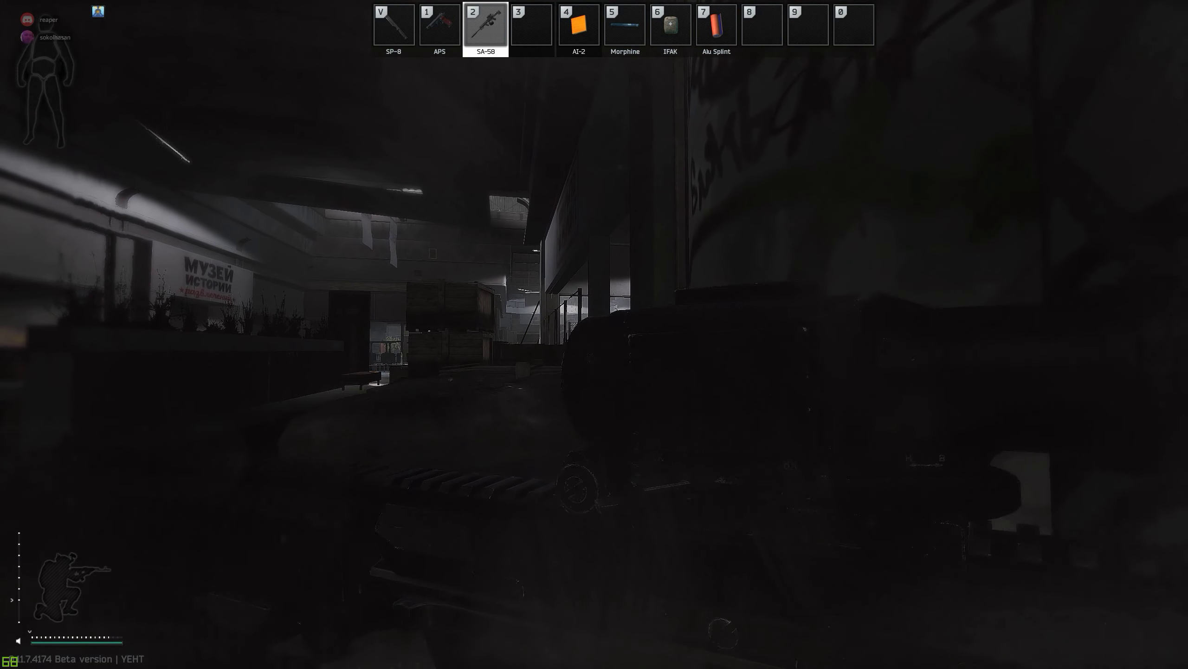
Step: Scope the museum hall and the pizzeria while moving past the mall kiosks
right_click(595, 334)
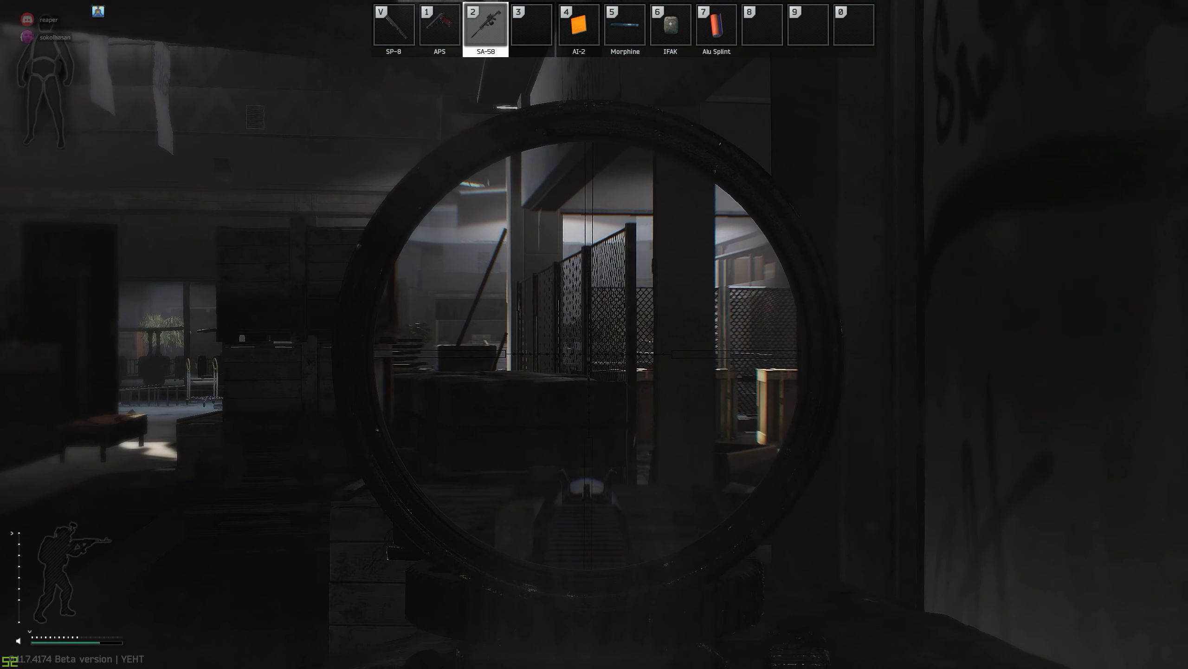
right_click(595, 335)
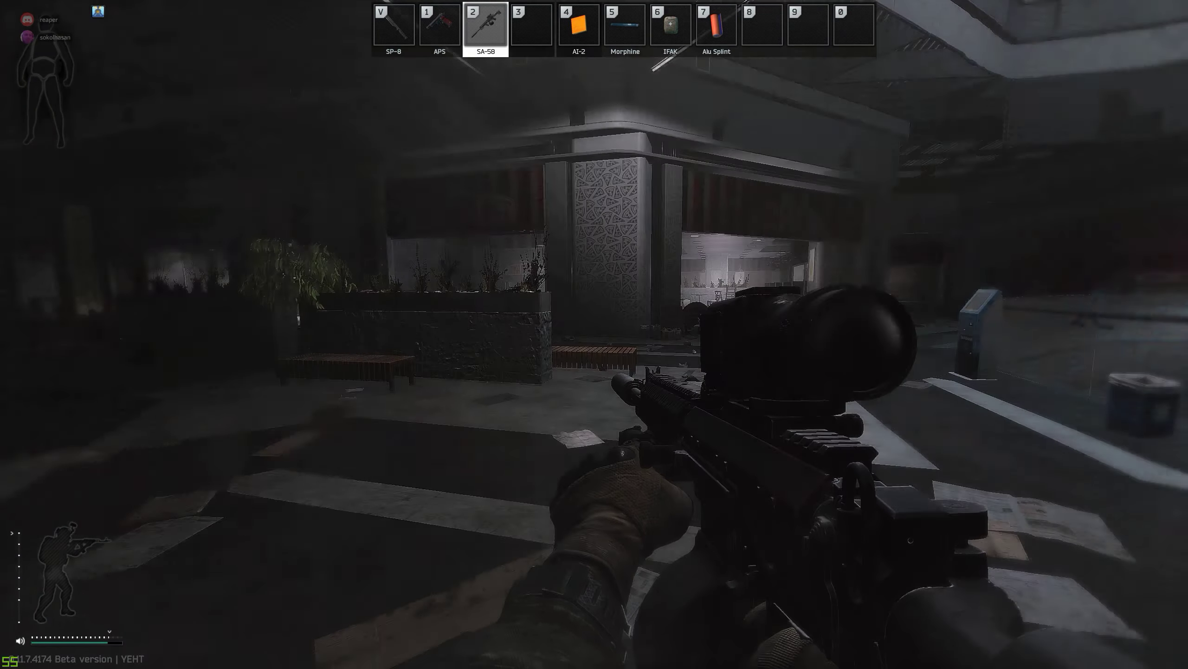
key(x)
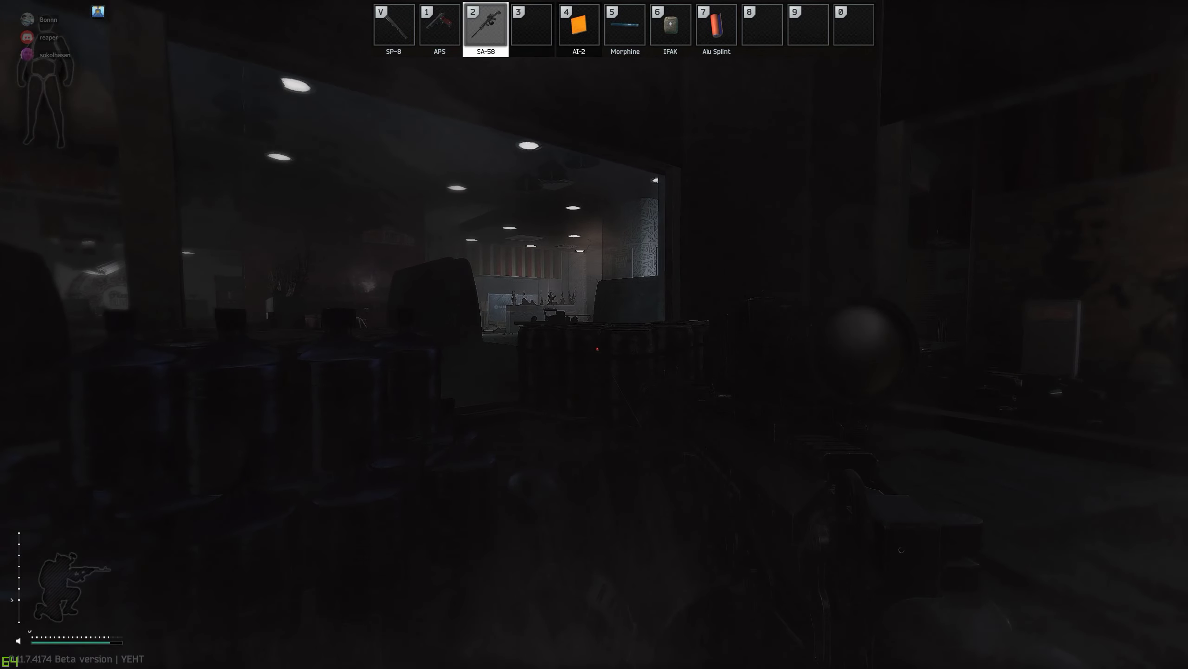
right_click(594, 334)
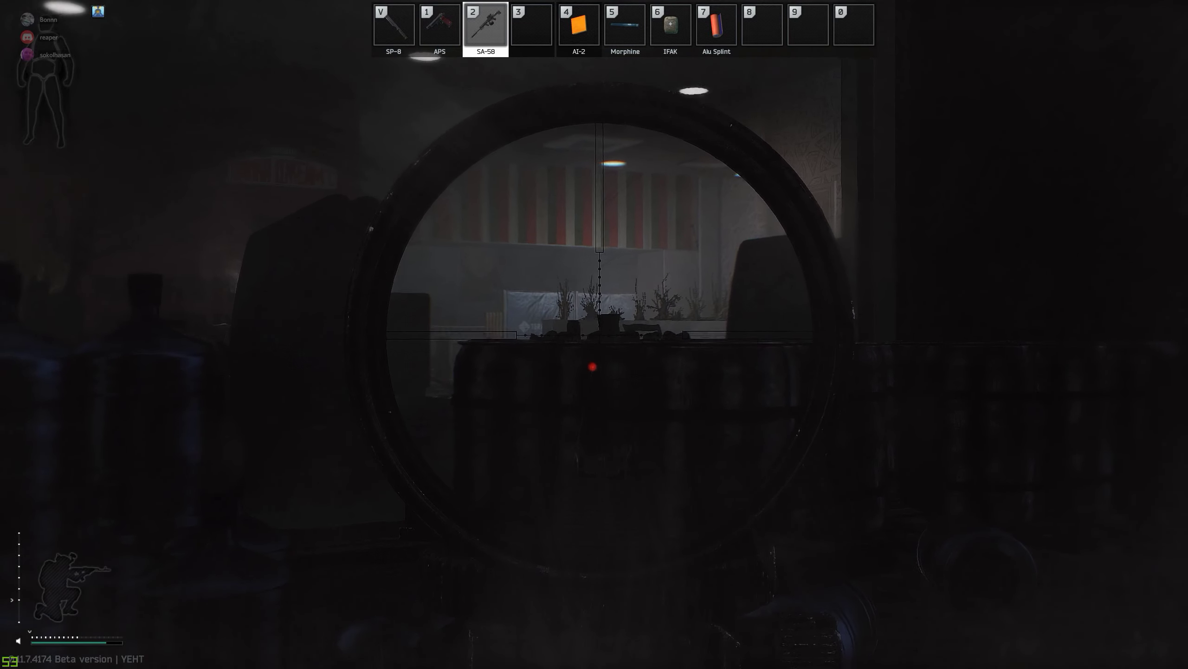
right_click(595, 334)
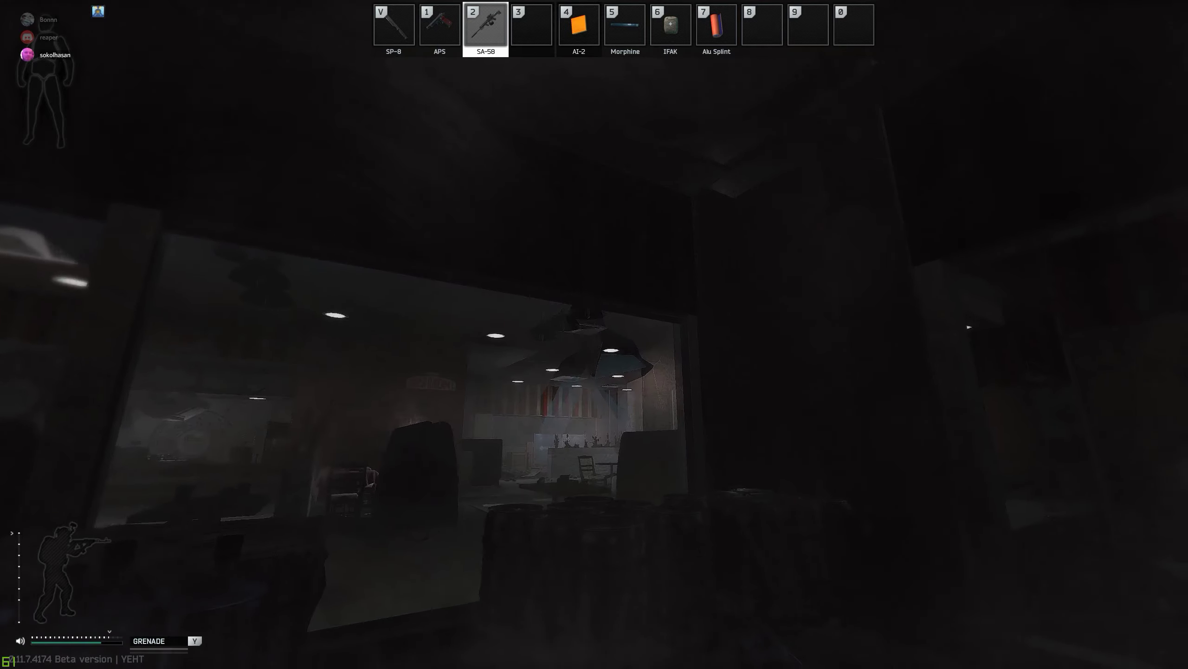
Step: Push into the pizzeria past the pizza pillar, shoot an enemy and reload
key(w)
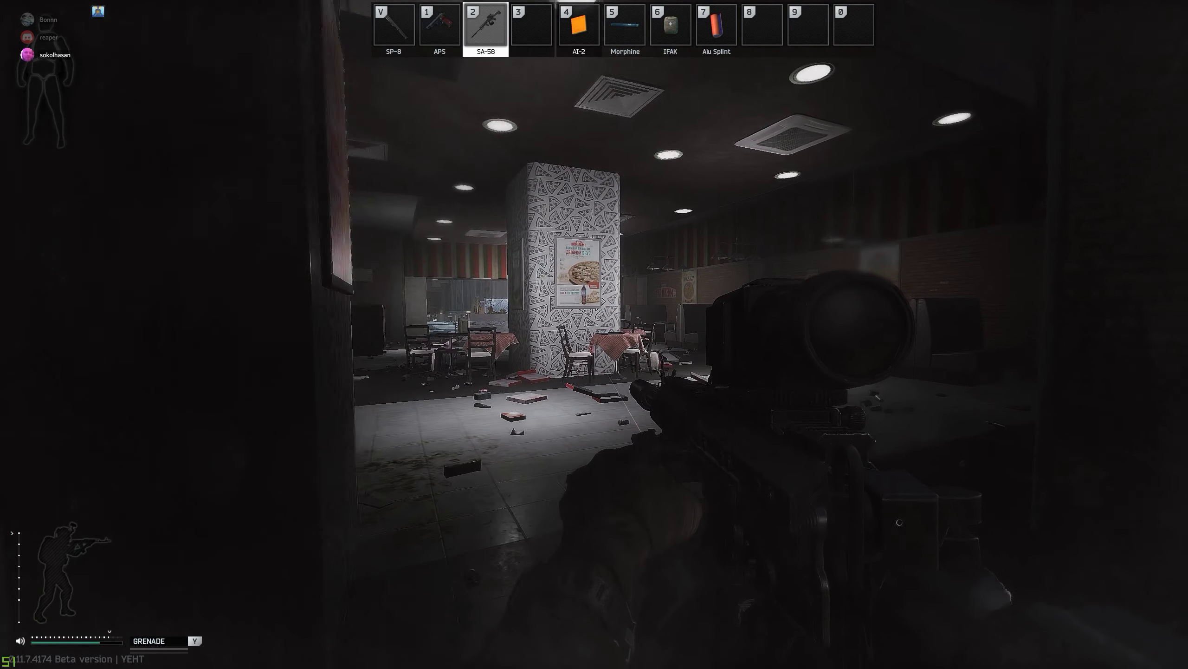
key(w)
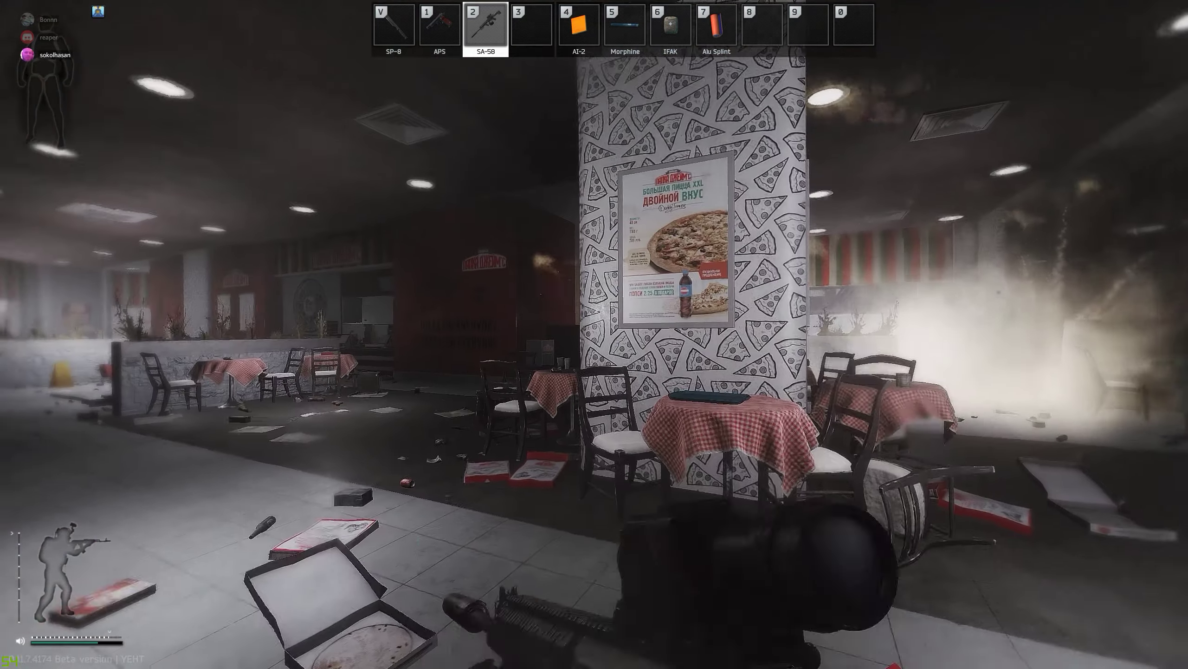
key(w)
click(594, 334)
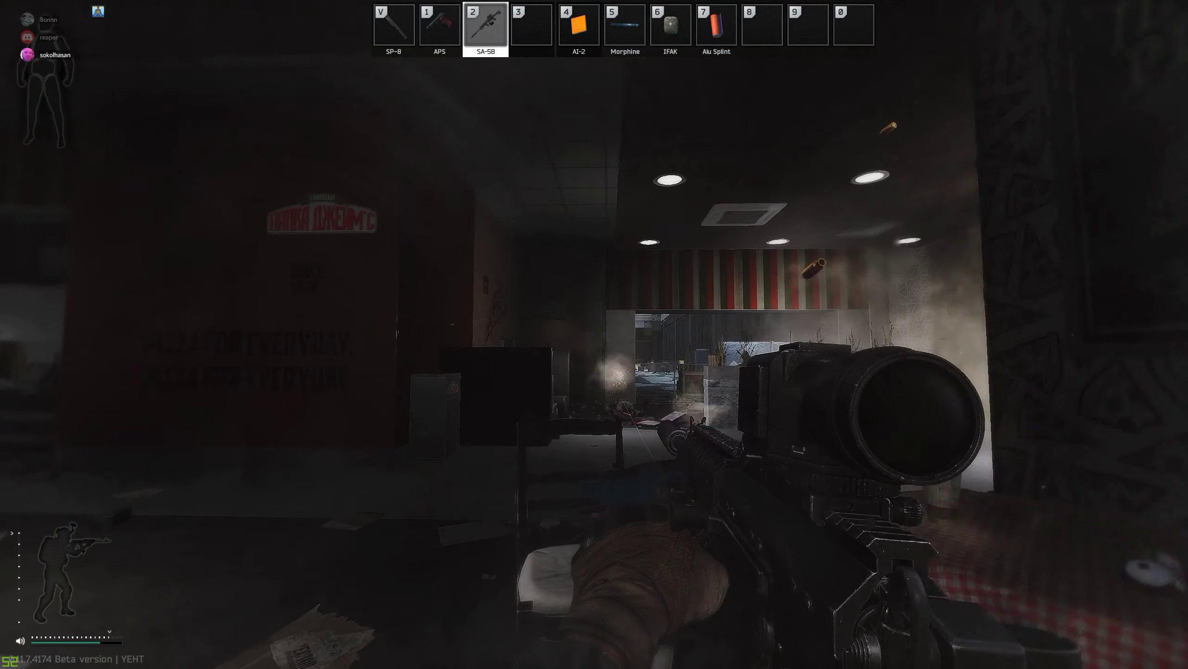
key(r)
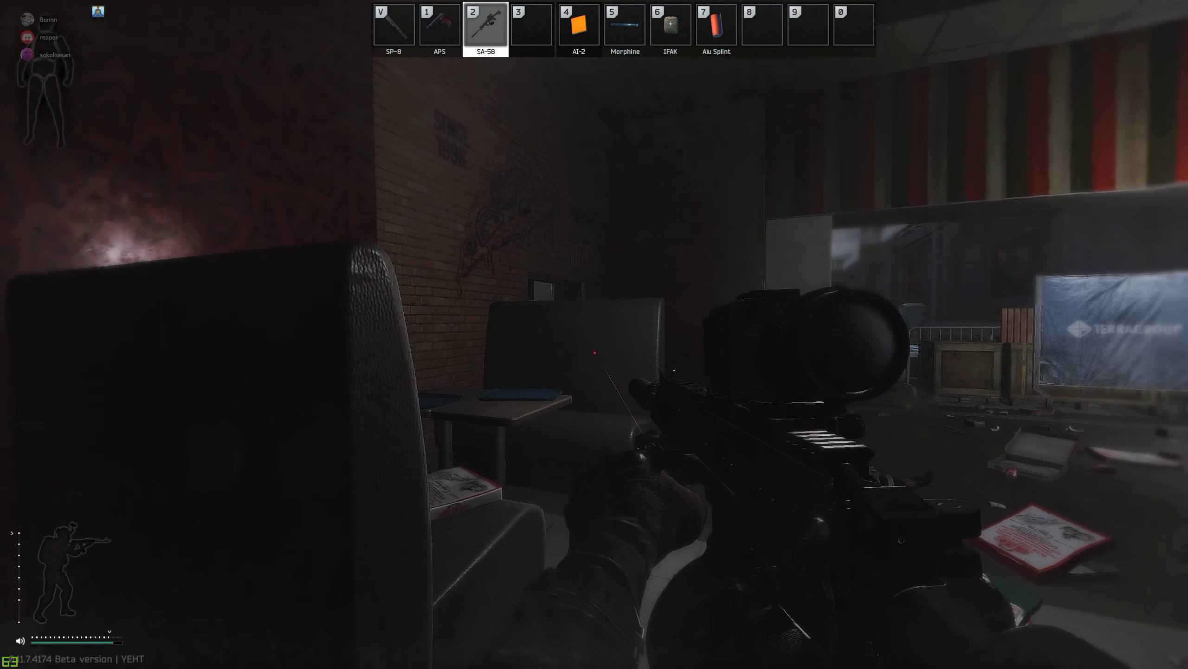
Step: Kill the enemy by the door, re-draw the SA-58 and open the body's gear
key(g)
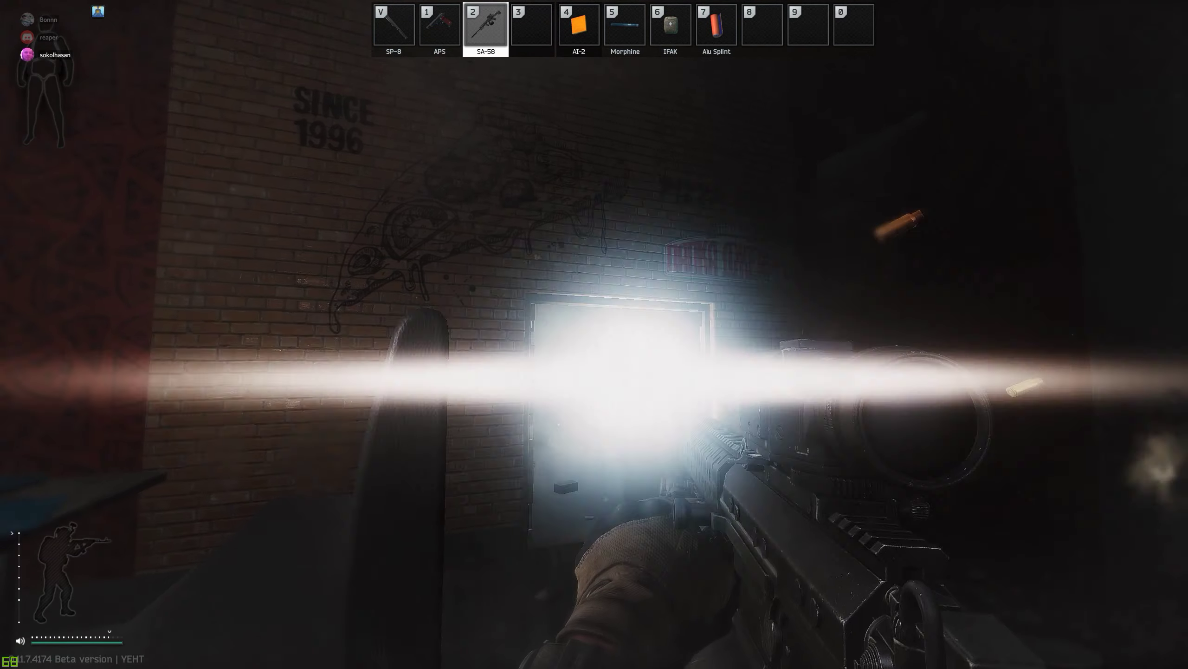
click(594, 334)
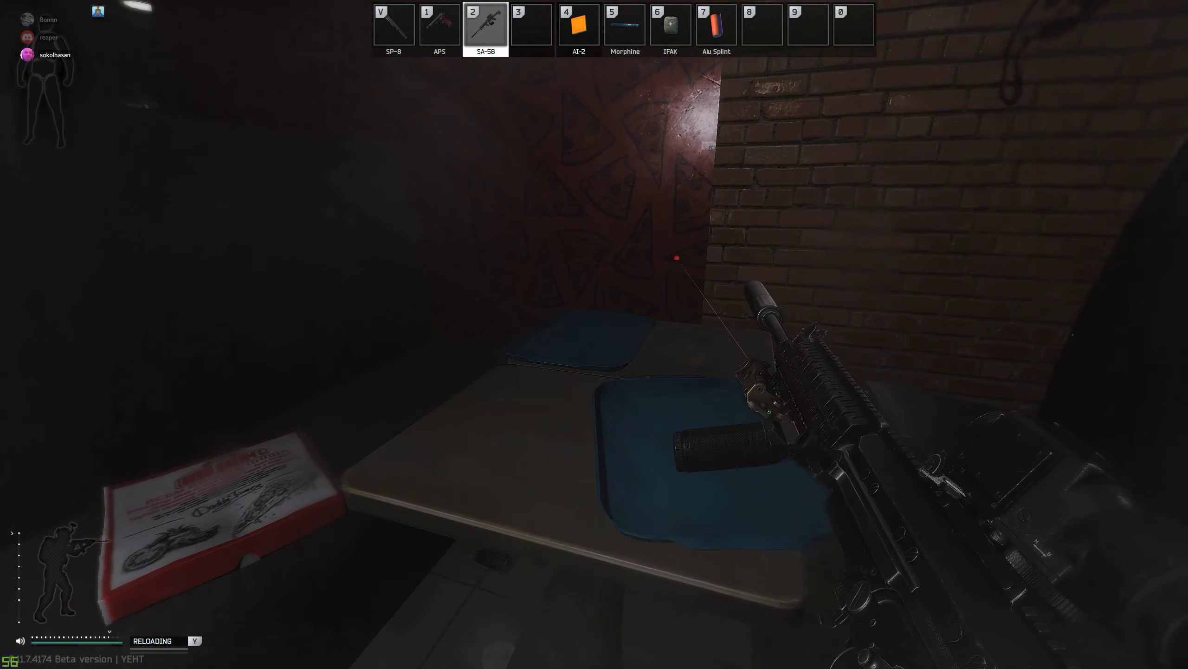
key(r)
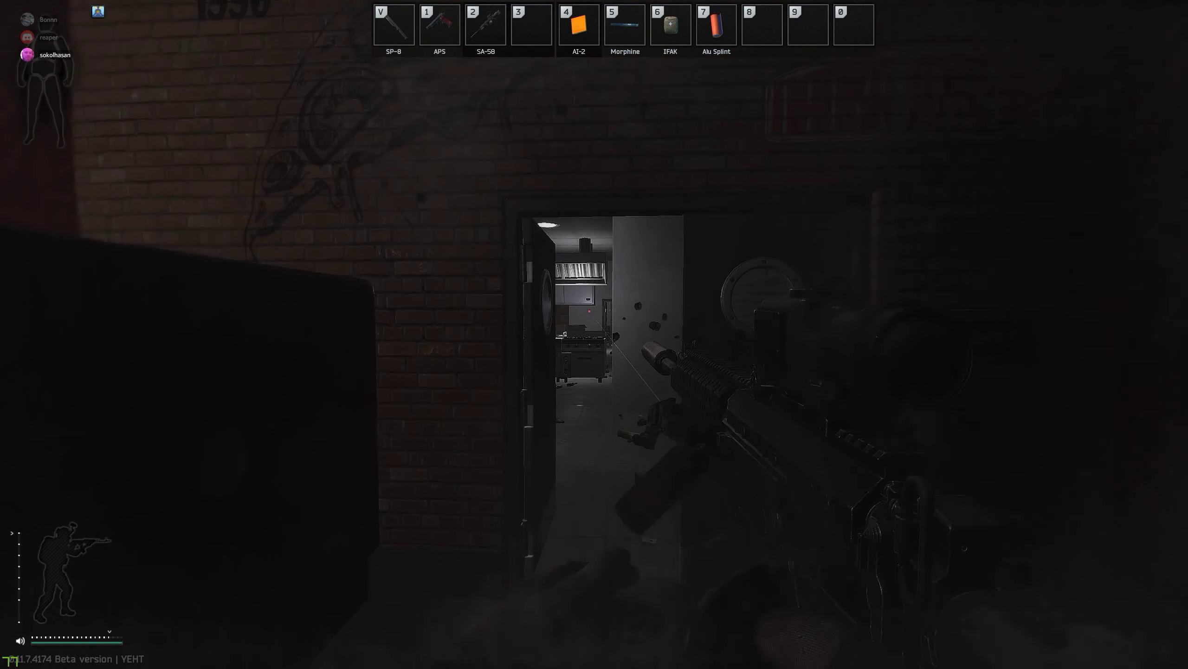
key(2)
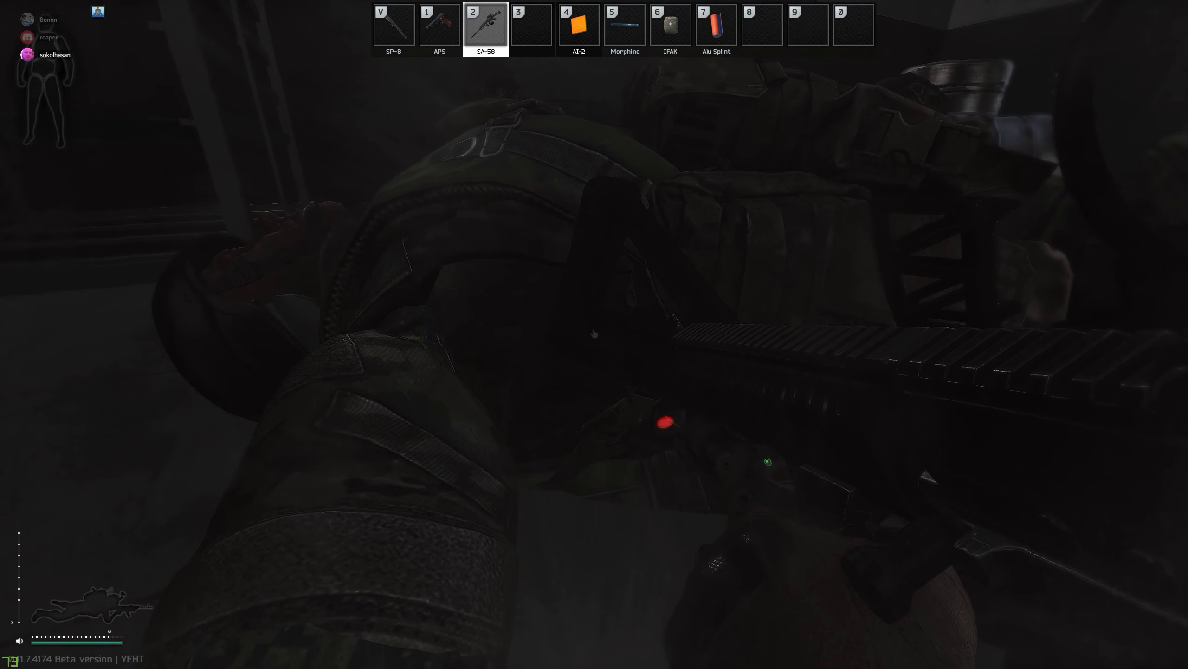
key(Tab)
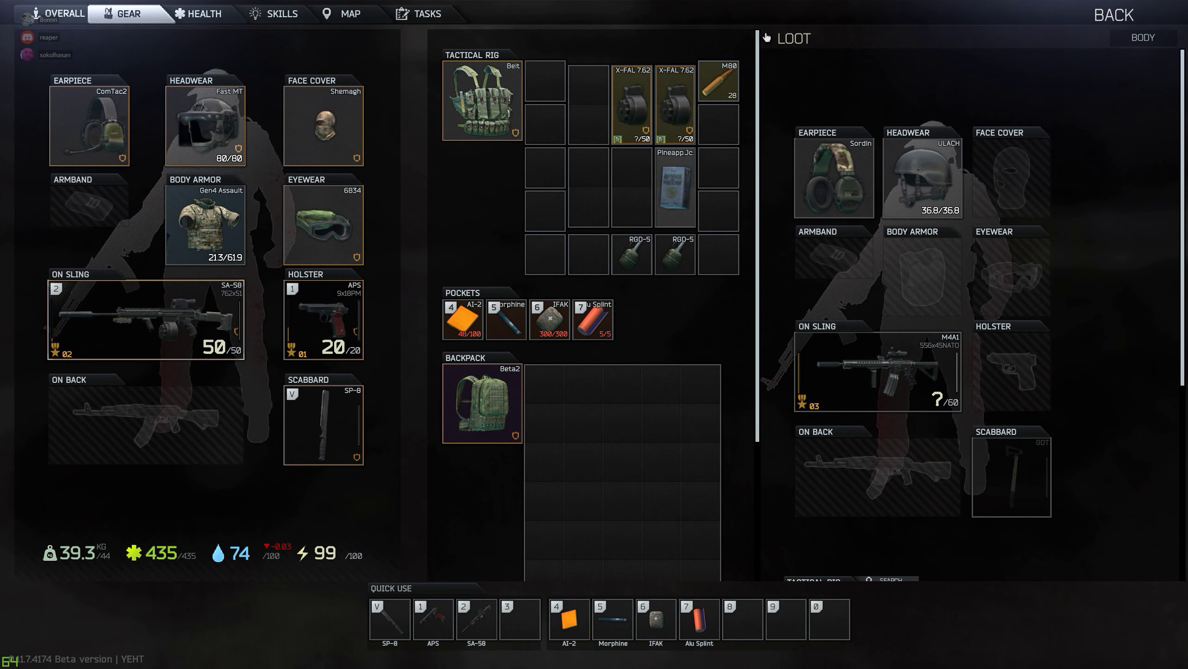
Step: Take the enemy's M4A1 onto your back and pack their Beta2 backpack into yours
ctrl+click(878, 371)
scroll(910, 372, down, 3)
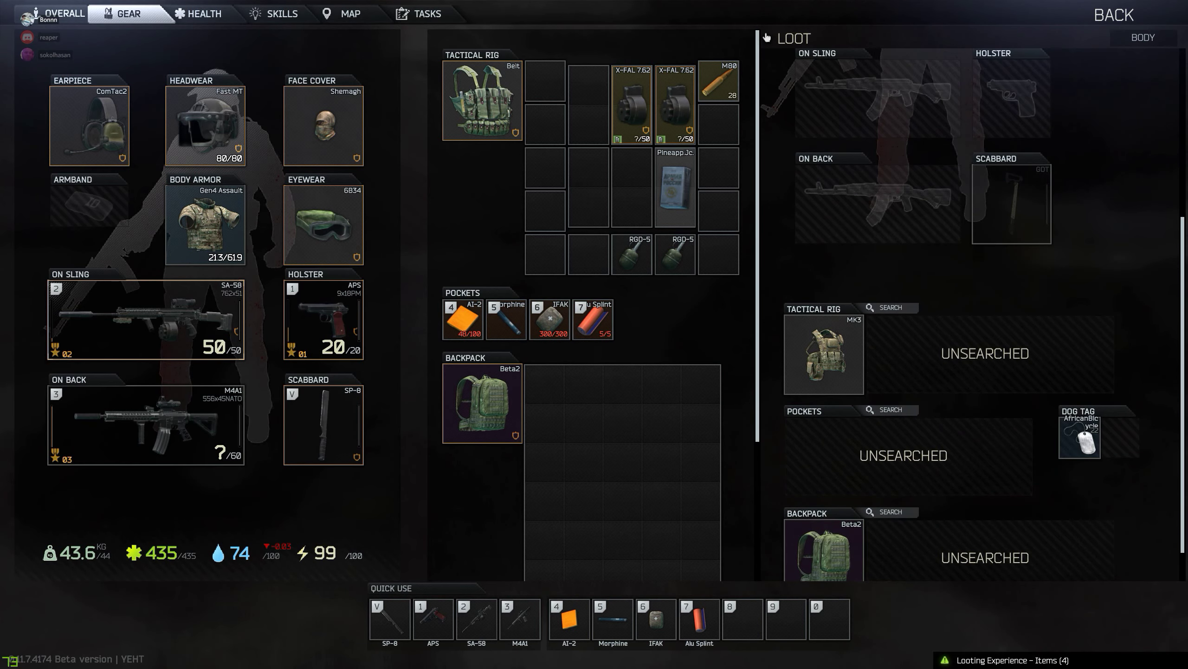
scroll(592, 371, down, 3)
double_click(583, 492)
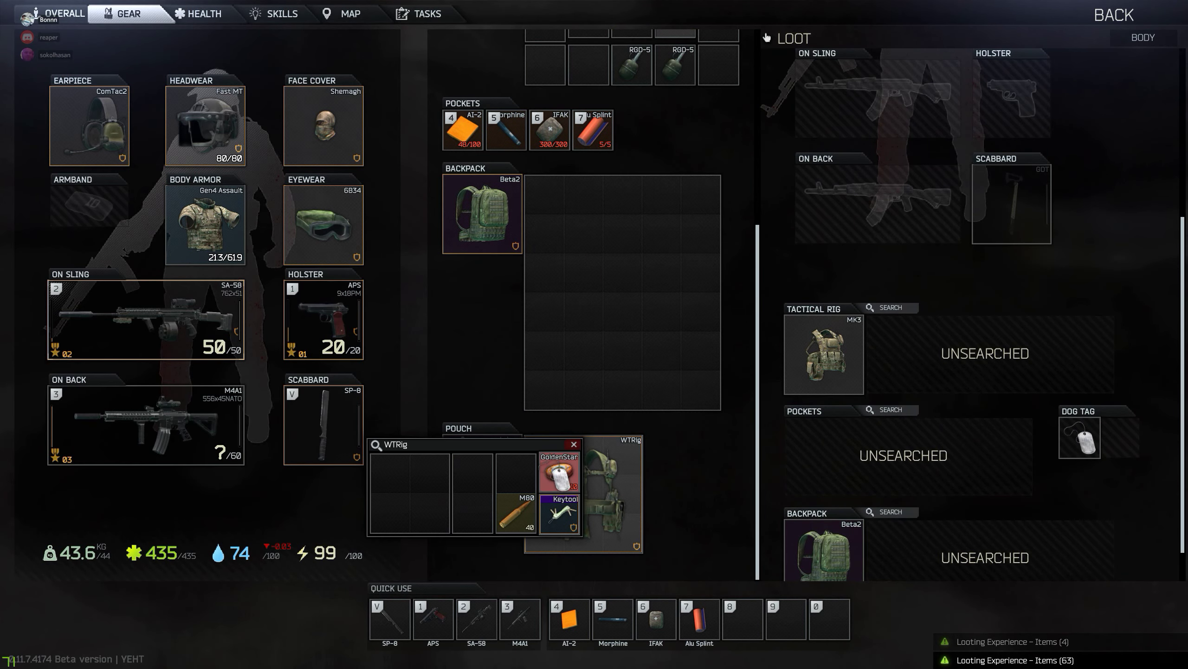
drag(824, 548, 622, 279)
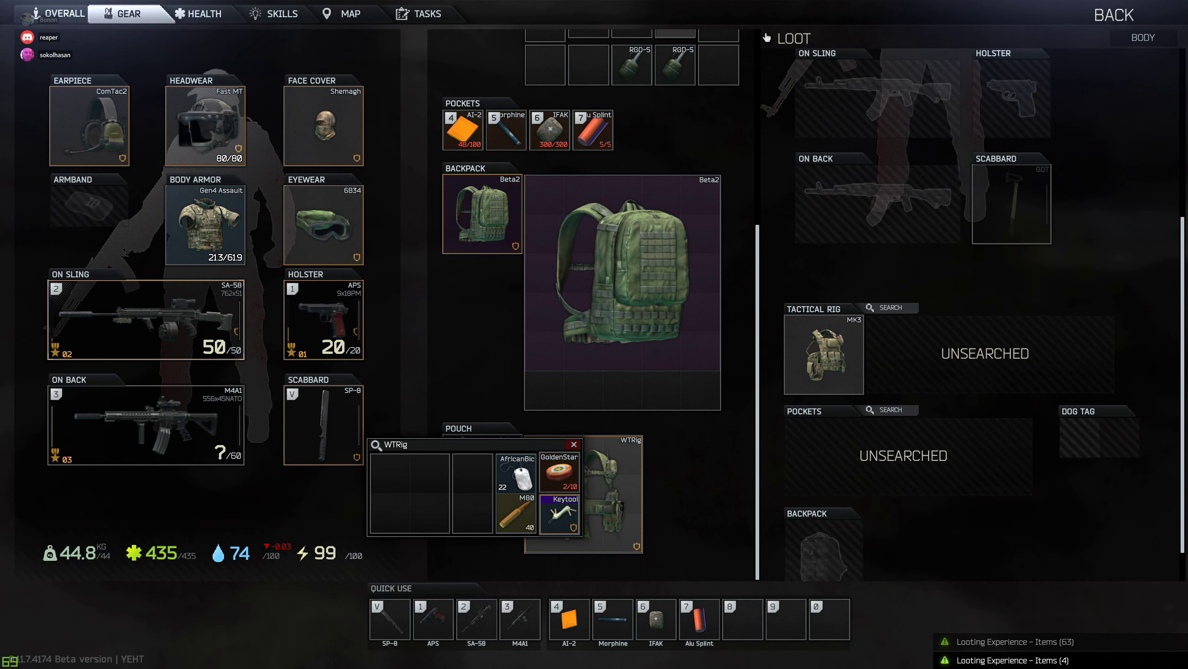
scroll(929, 325, up, 3)
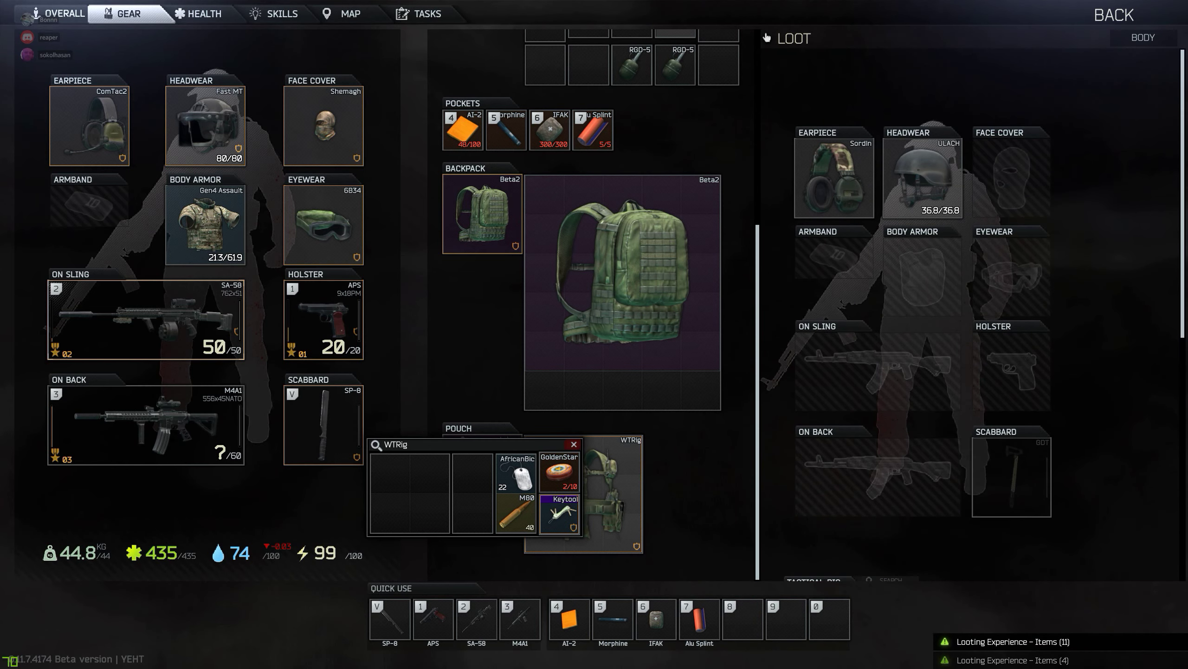
drag(834, 177, 622, 279)
drag(922, 176, 623, 278)
scroll(928, 325, down, 4)
Step: Search the enemy's rig and take its two GEN M3-30 magazines and other items
click(890, 301)
scroll(890, 301, up, 3)
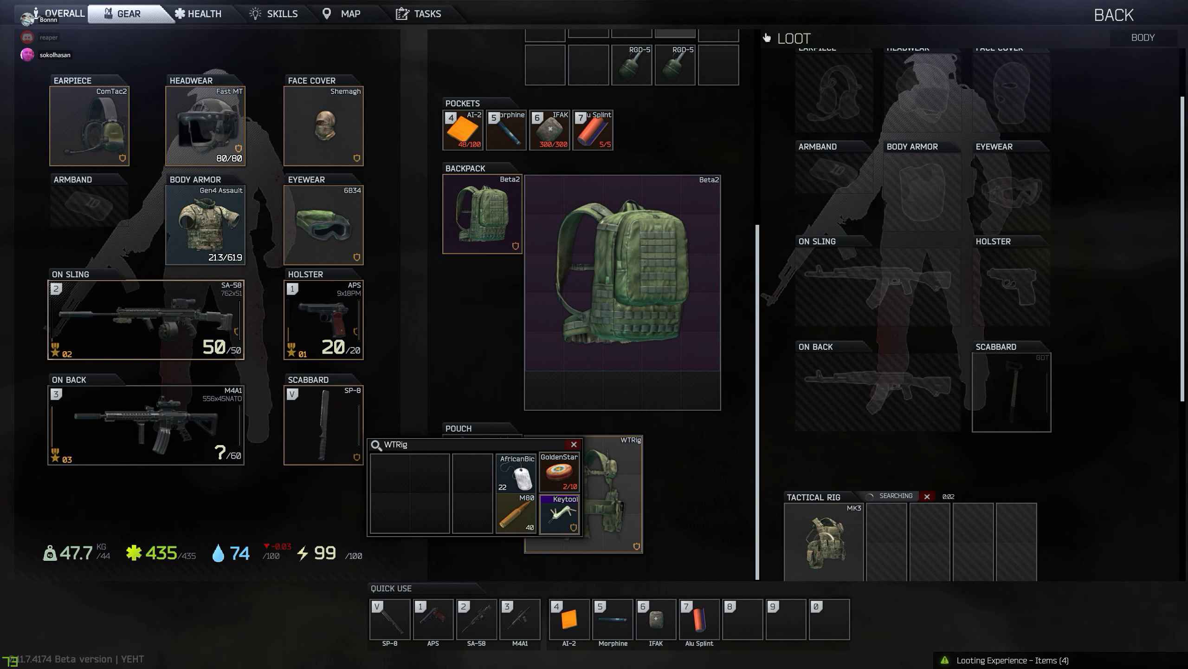
scroll(929, 325, down, 2)
scroll(592, 307, up, 3)
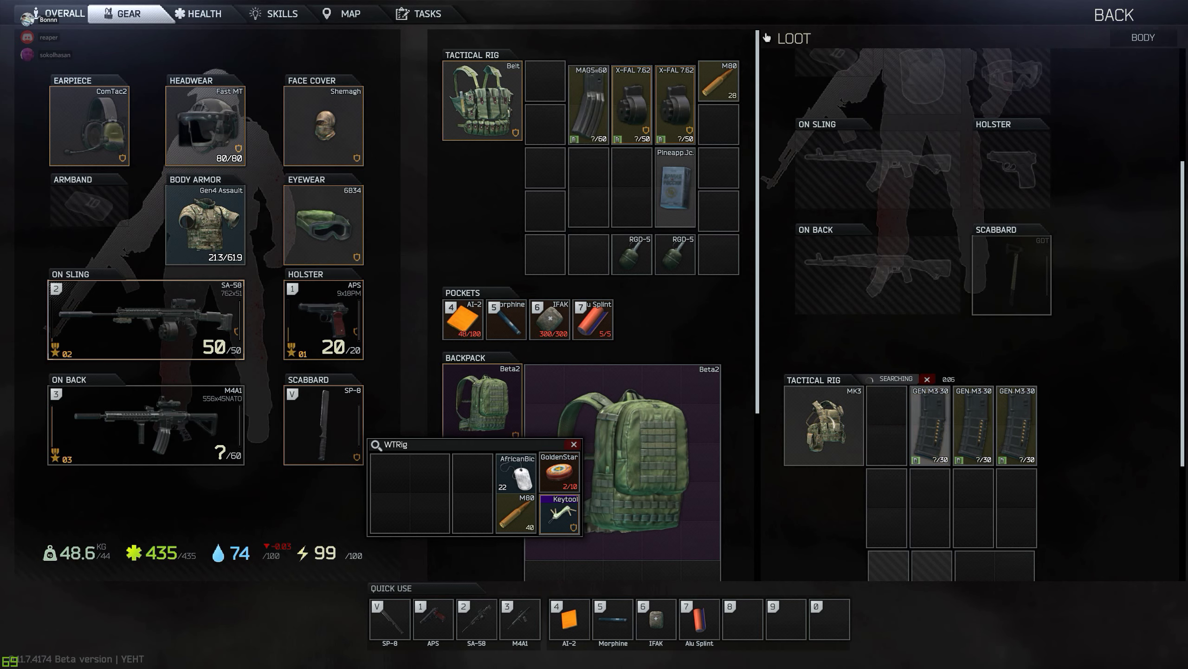
ctrl+click(930, 425)
ctrl+click(1017, 425)
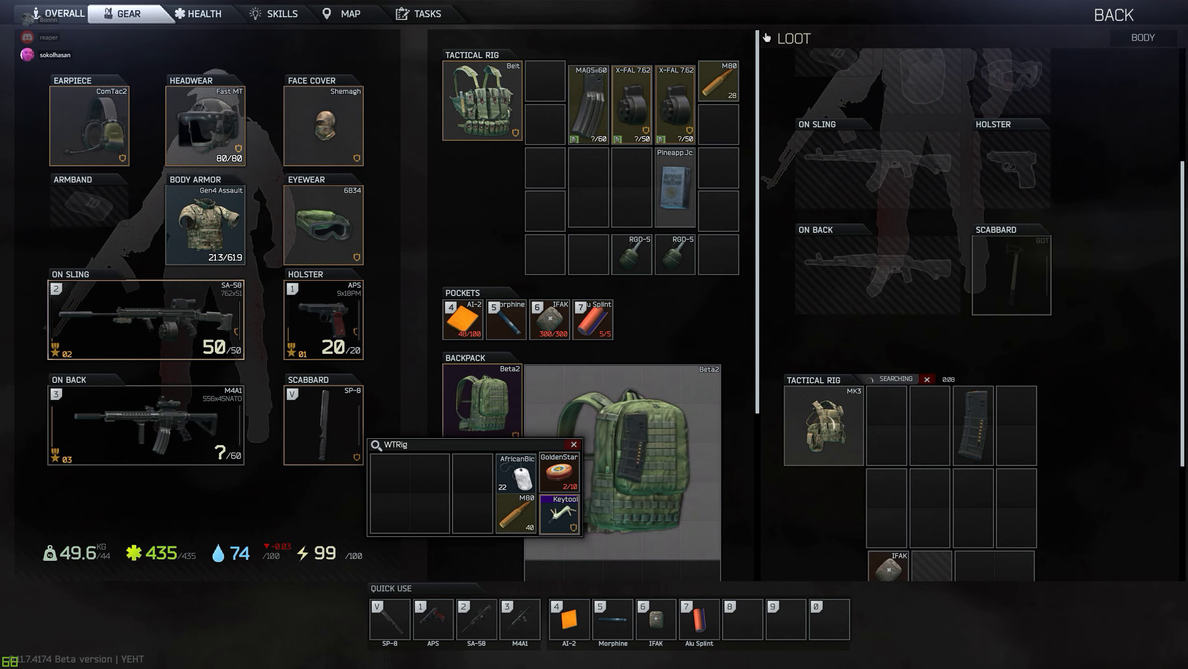
ctrl+click(966, 425)
scroll(929, 372, down, 3)
ctrl+click(888, 366)
drag(930, 366, 474, 472)
Step: Open the packed Beta2's contents and reposition the WTRig pouch window lower
double_click(587, 427)
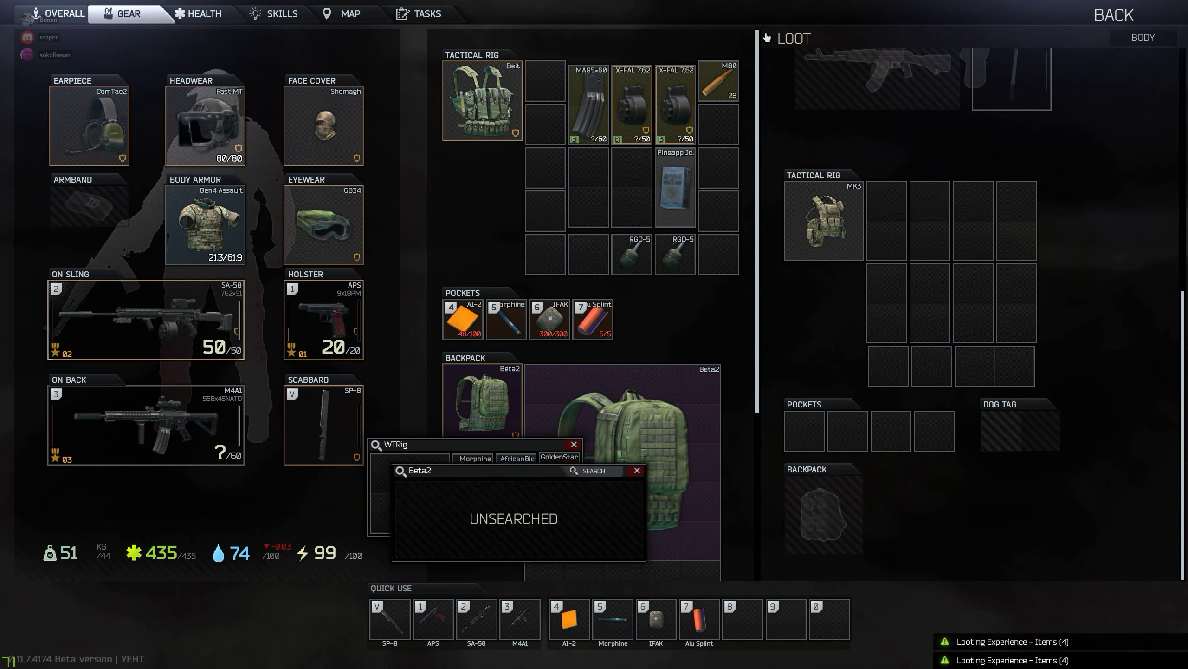
click(574, 445)
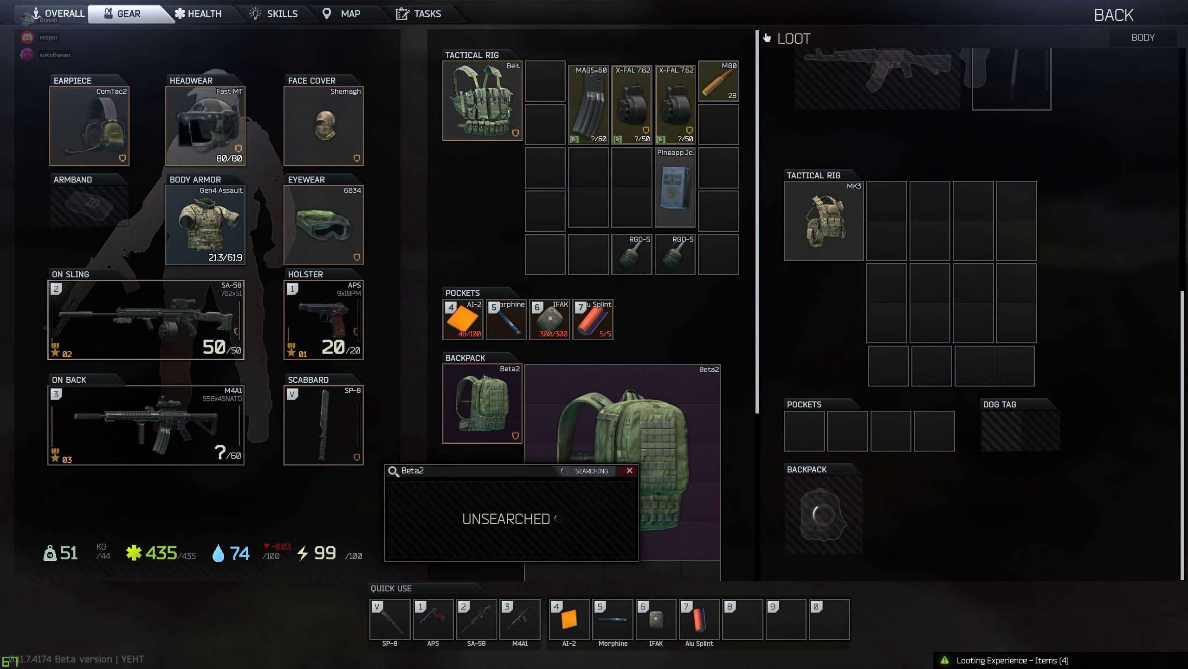
drag(447, 470, 911, 169)
scroll(595, 372, down, 3)
double_click(584, 492)
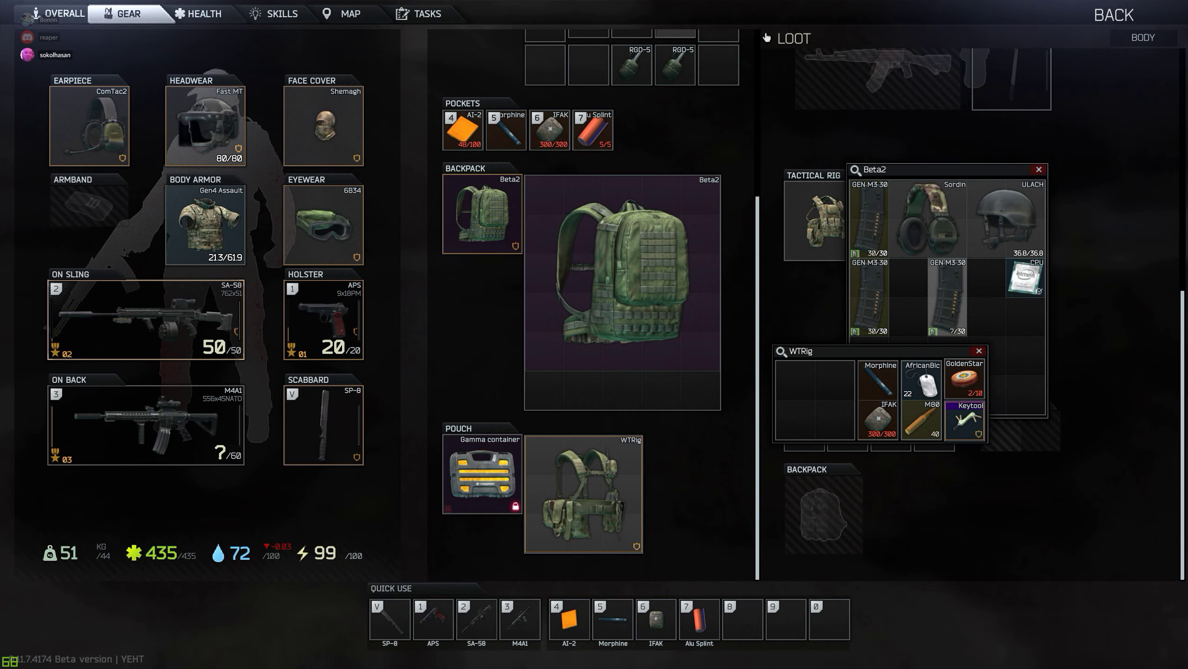
drag(836, 352, 826, 404)
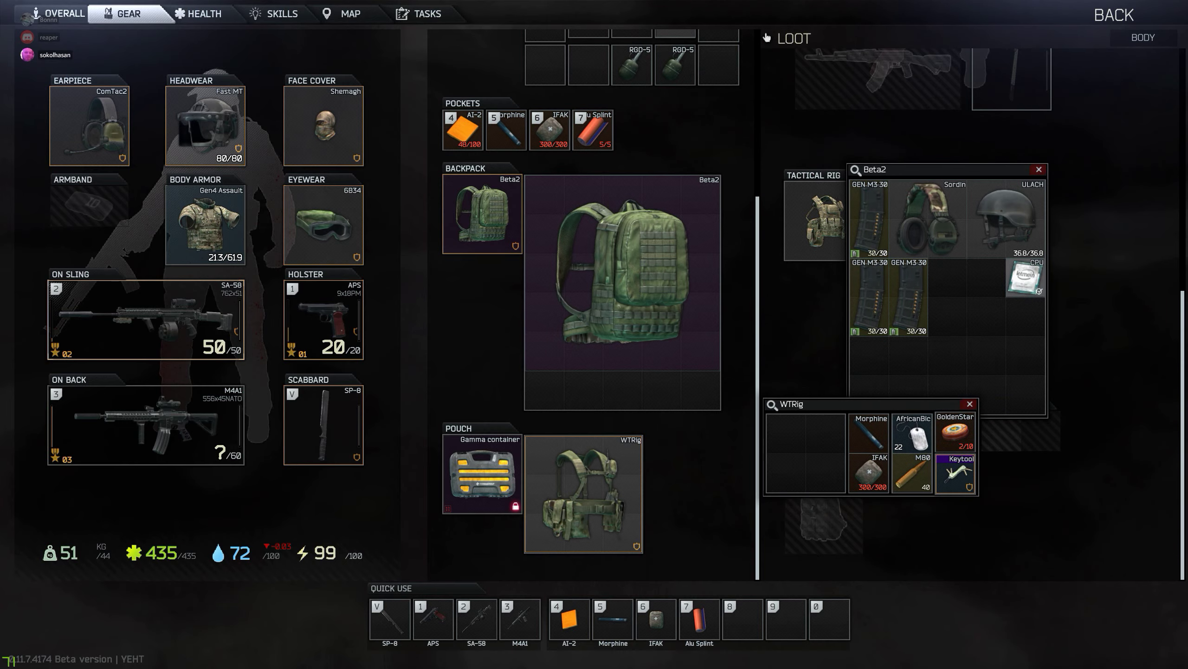
Step: Open the loot of the second body, which carries an AK-74, and view the WTRig pouch contents
key(Tab)
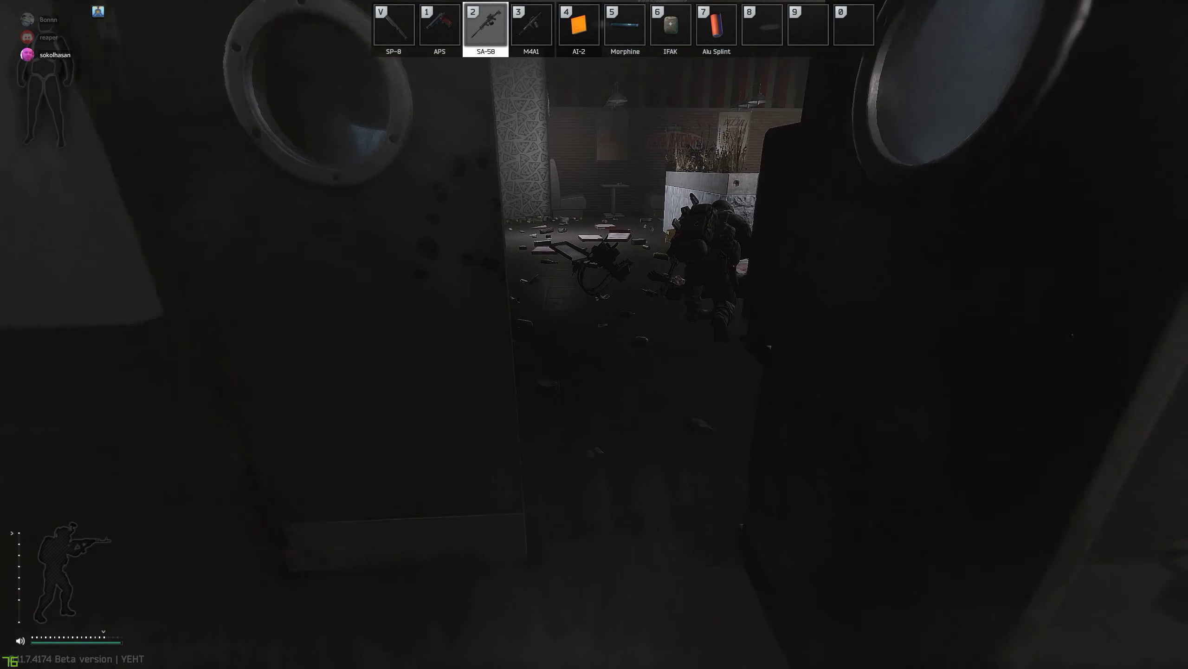
key(Tab)
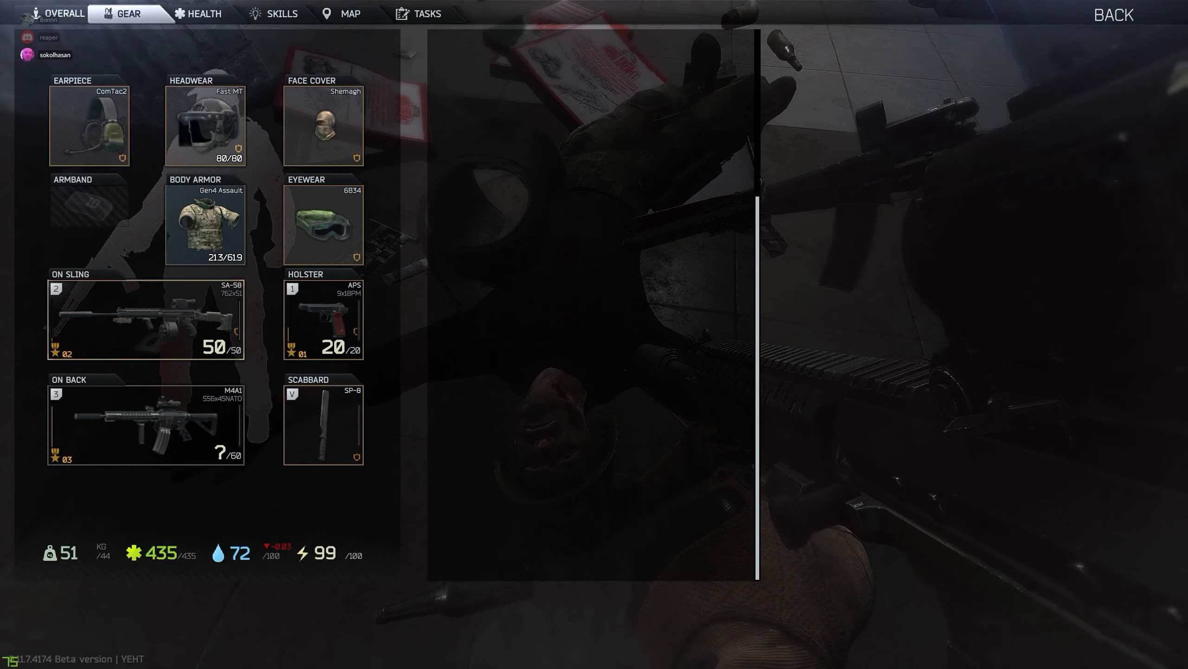
key(Tab)
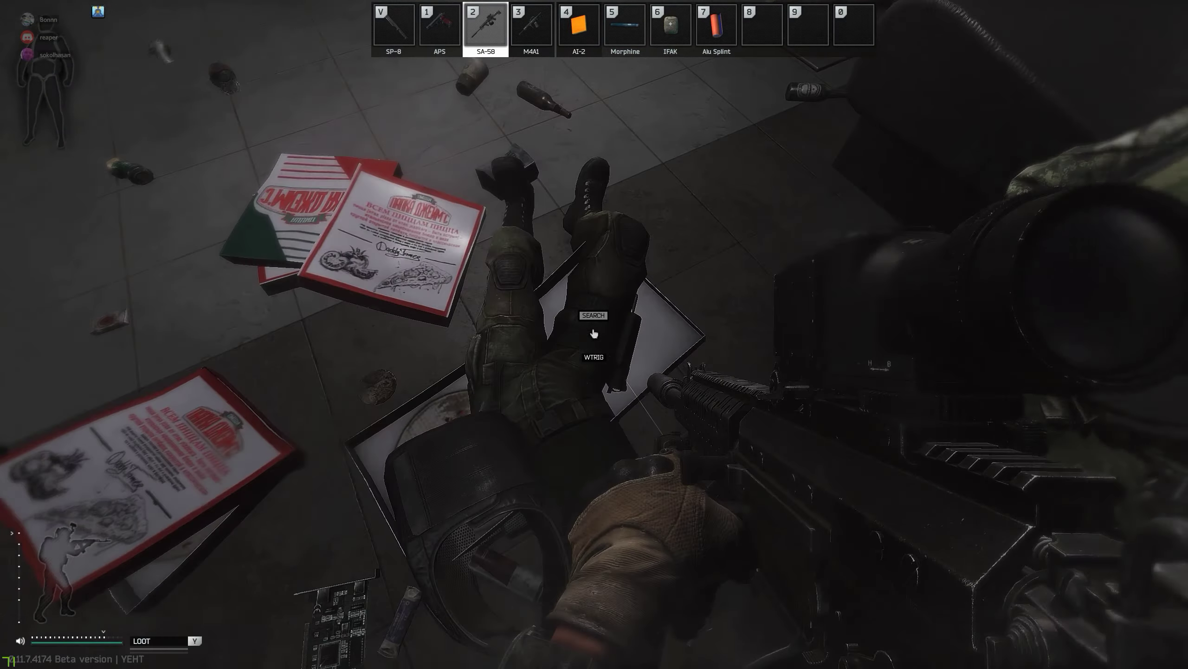
key(f)
key(Tab)
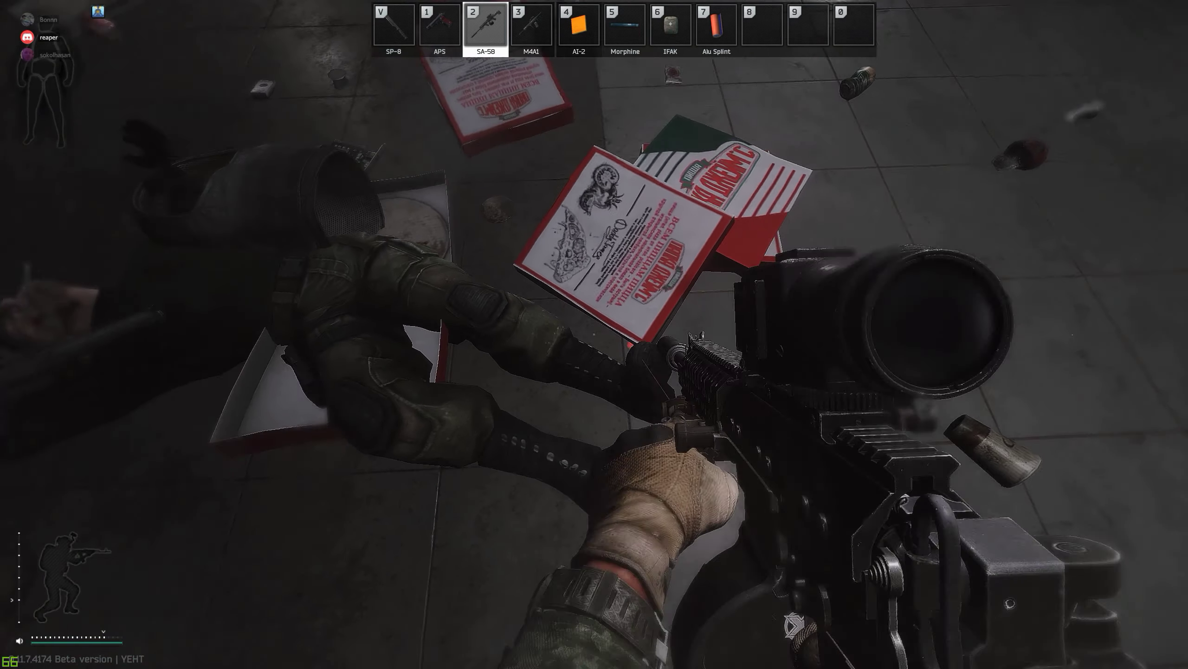
key(f)
scroll(767, 37, up, 3)
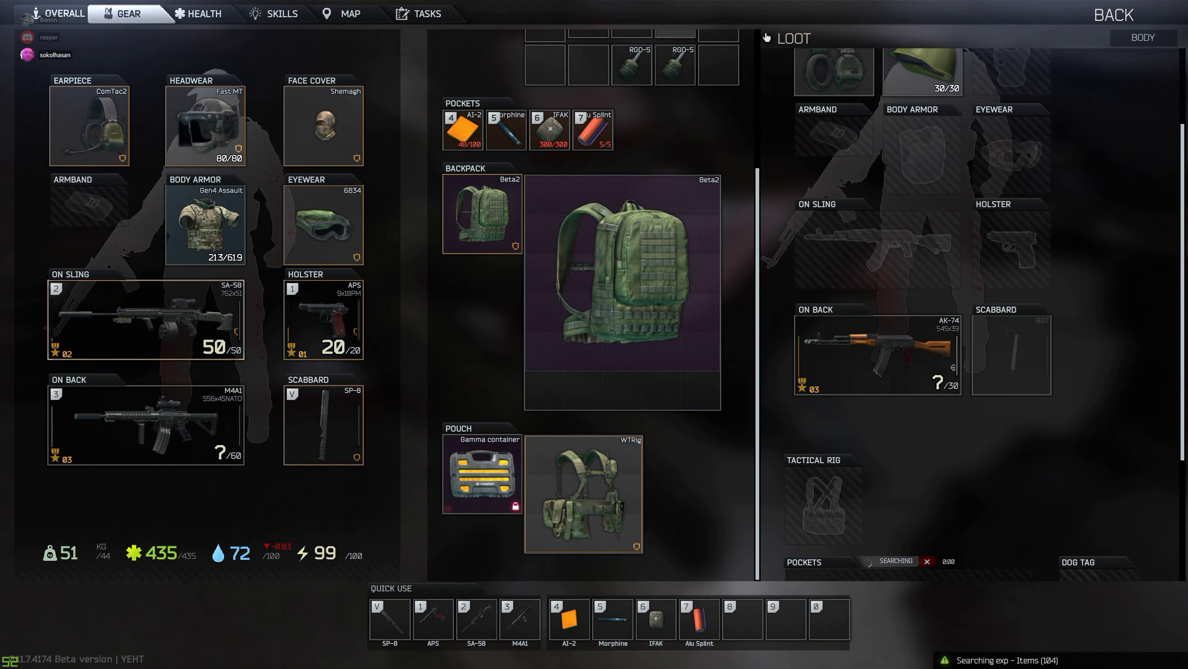
scroll(767, 37, down, 3)
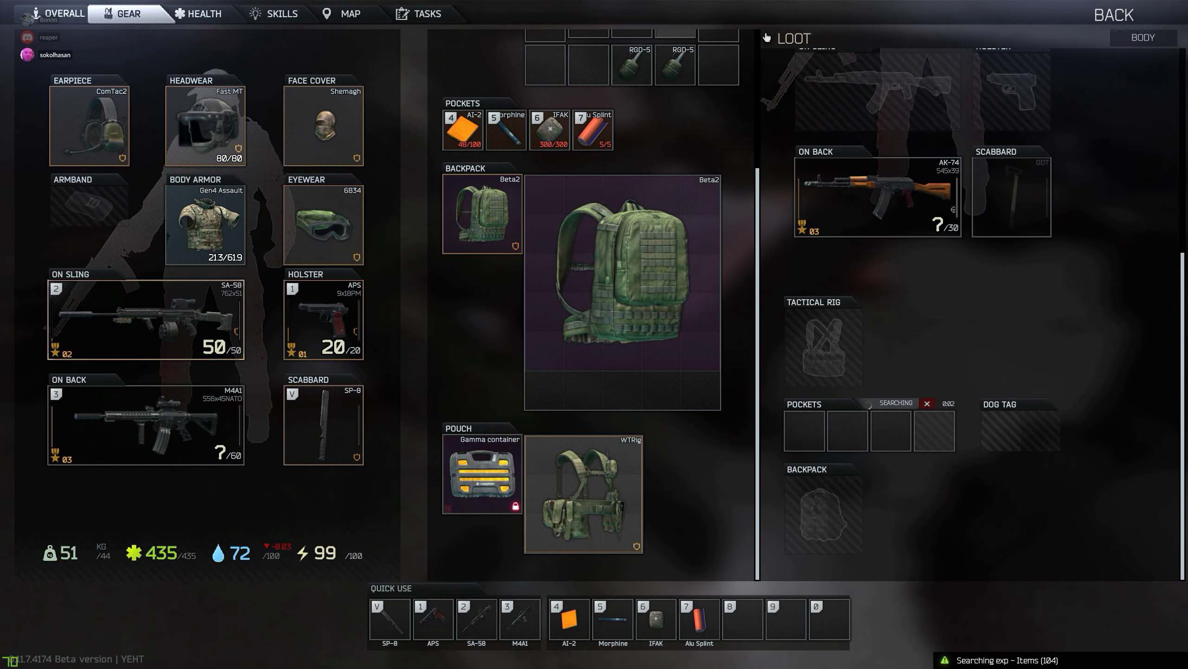
double_click(583, 464)
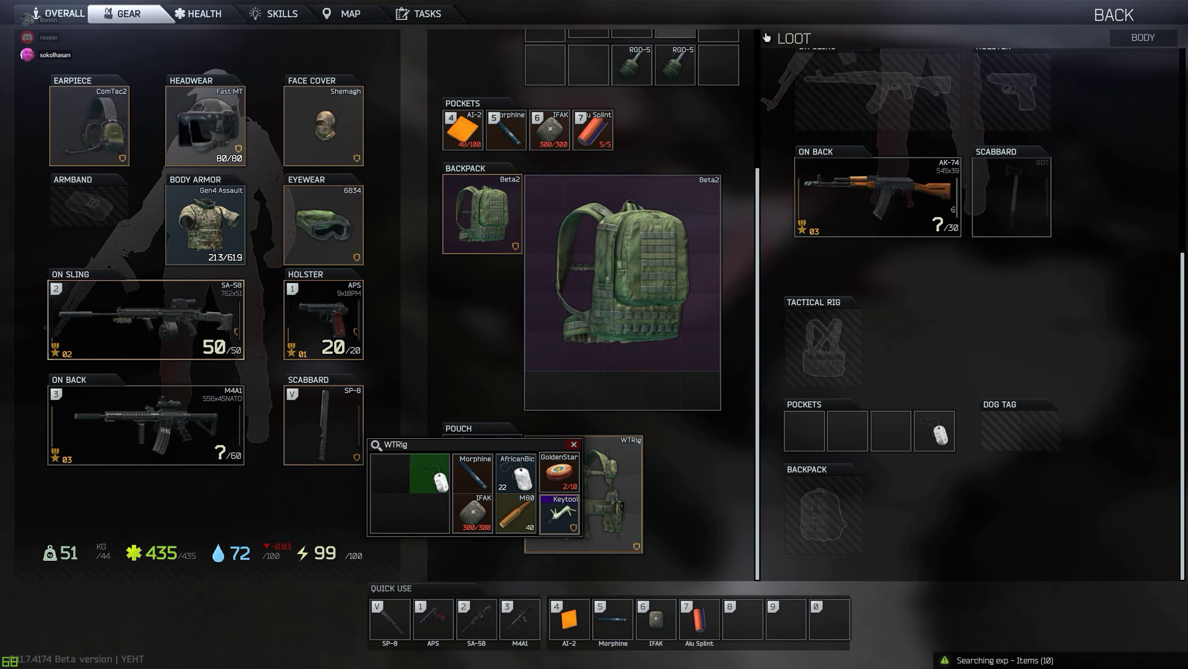
Step: Leave the bodies and walk down the corridor past the sandbags to the escalator
key(Tab)
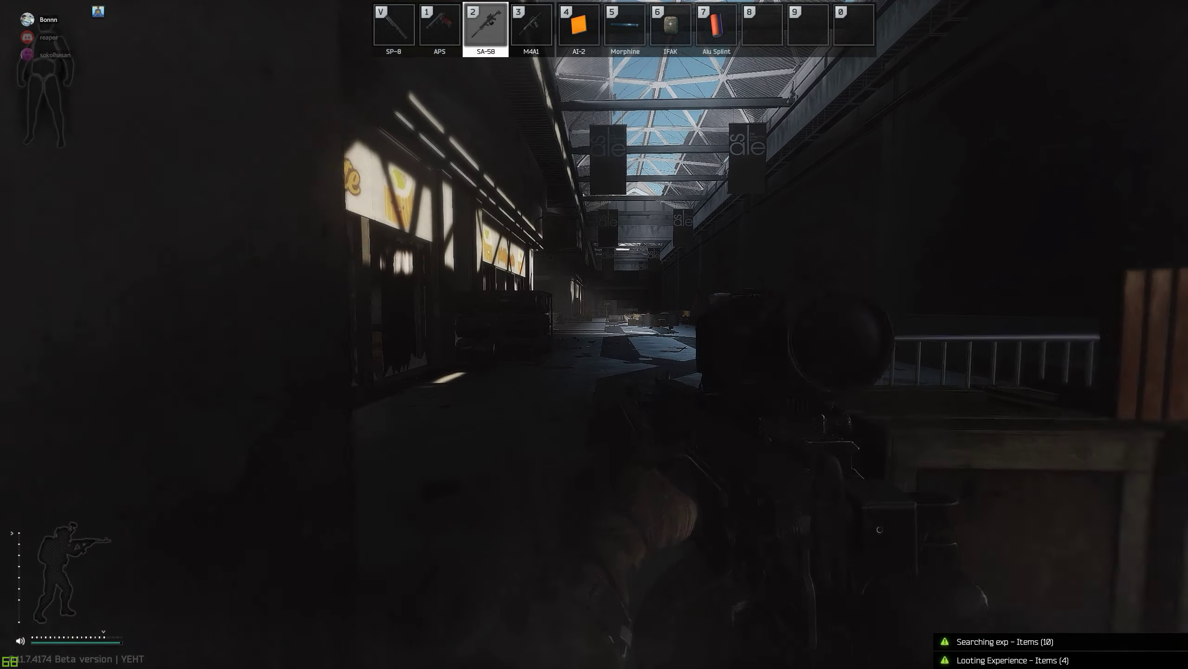
key(w)
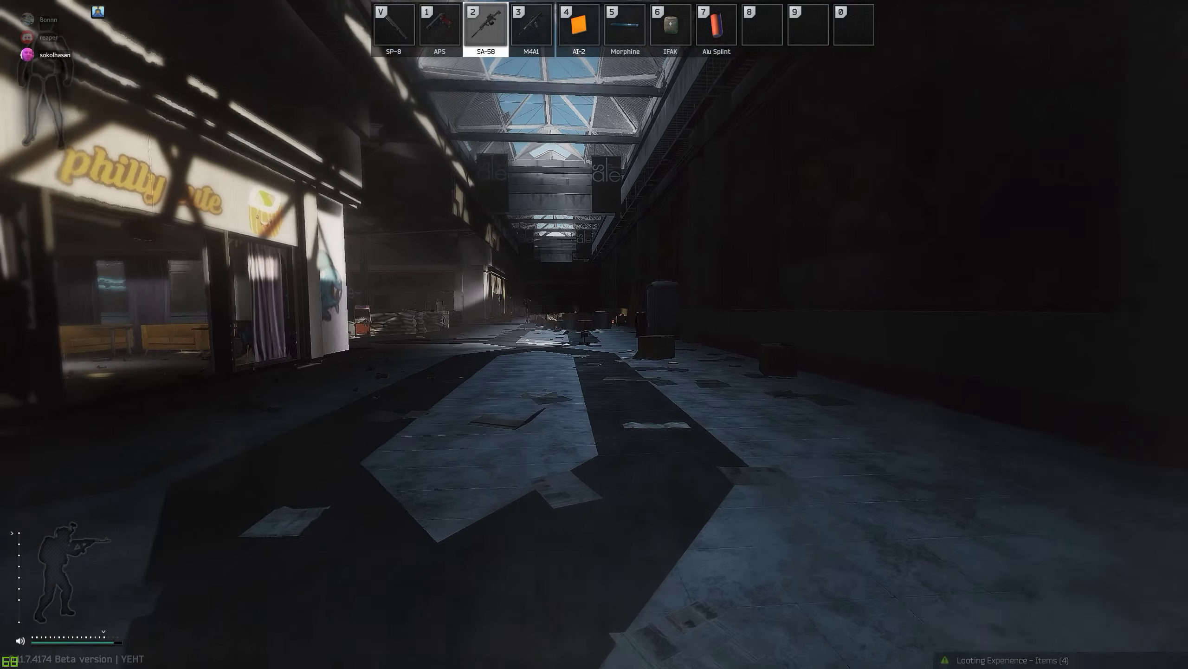
key(w)
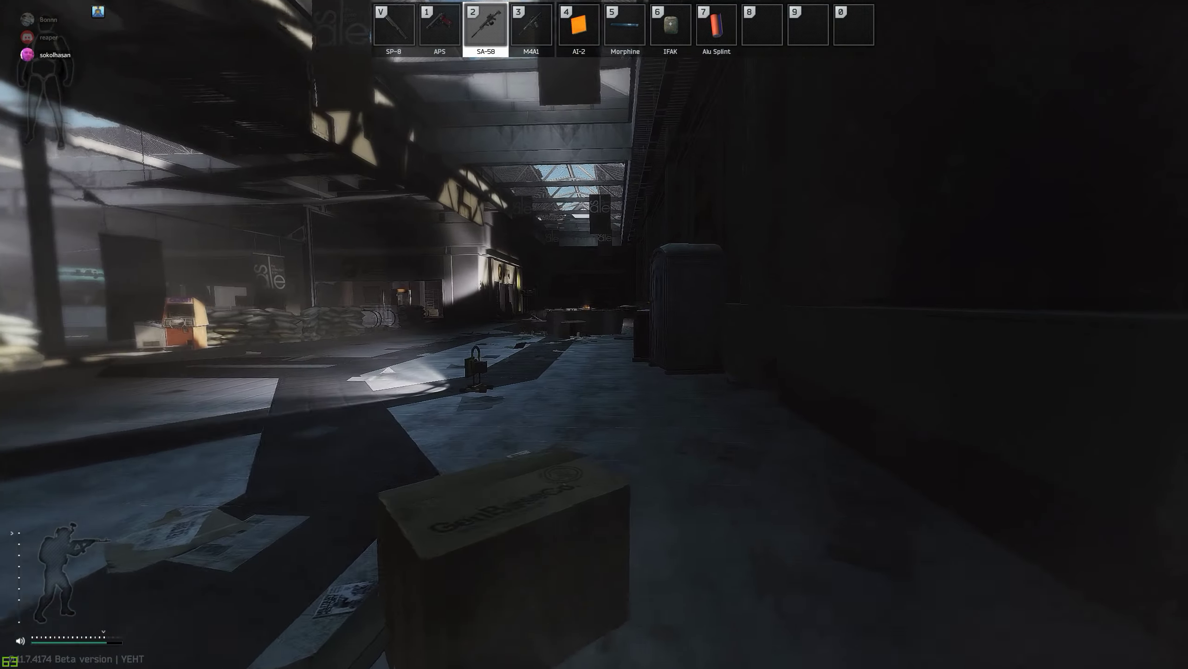
key(w)
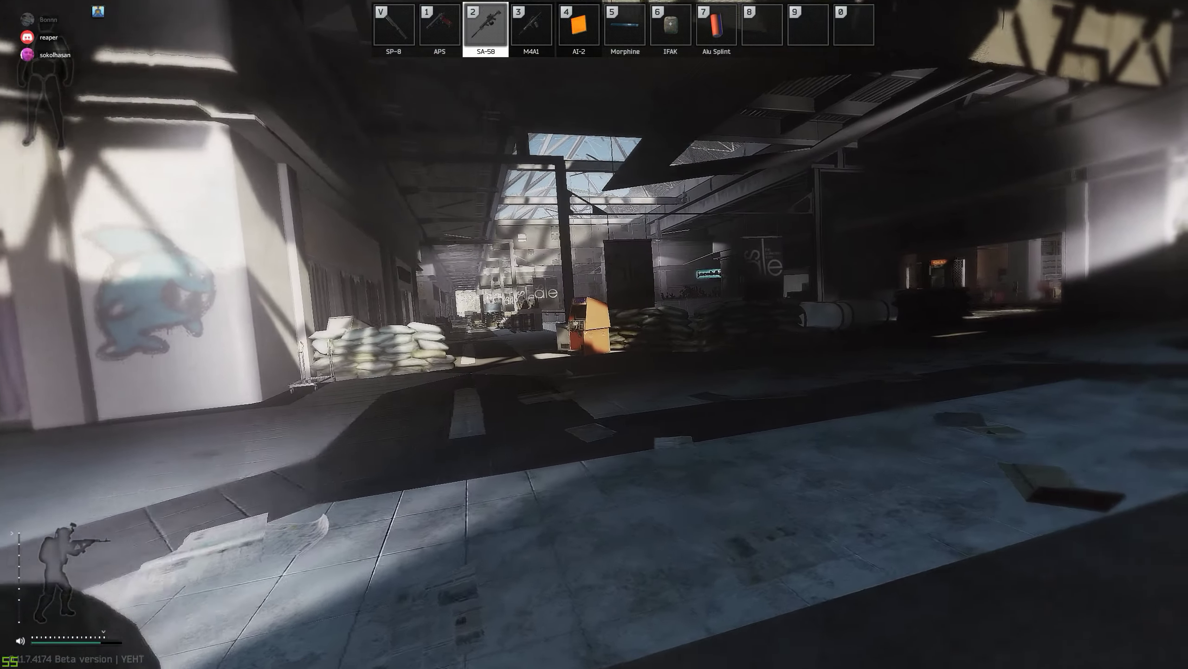
key(w)
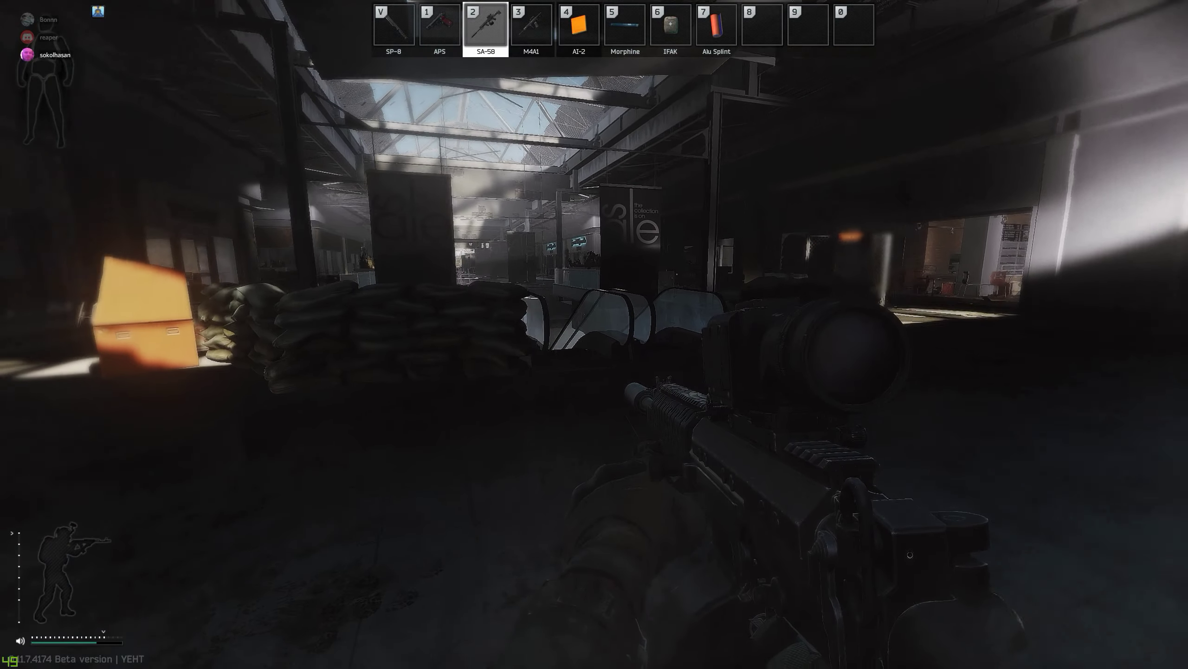
key(w)
Step: Go prone atop the escalator and scope the mall atrium below with the SA-58
key(c)
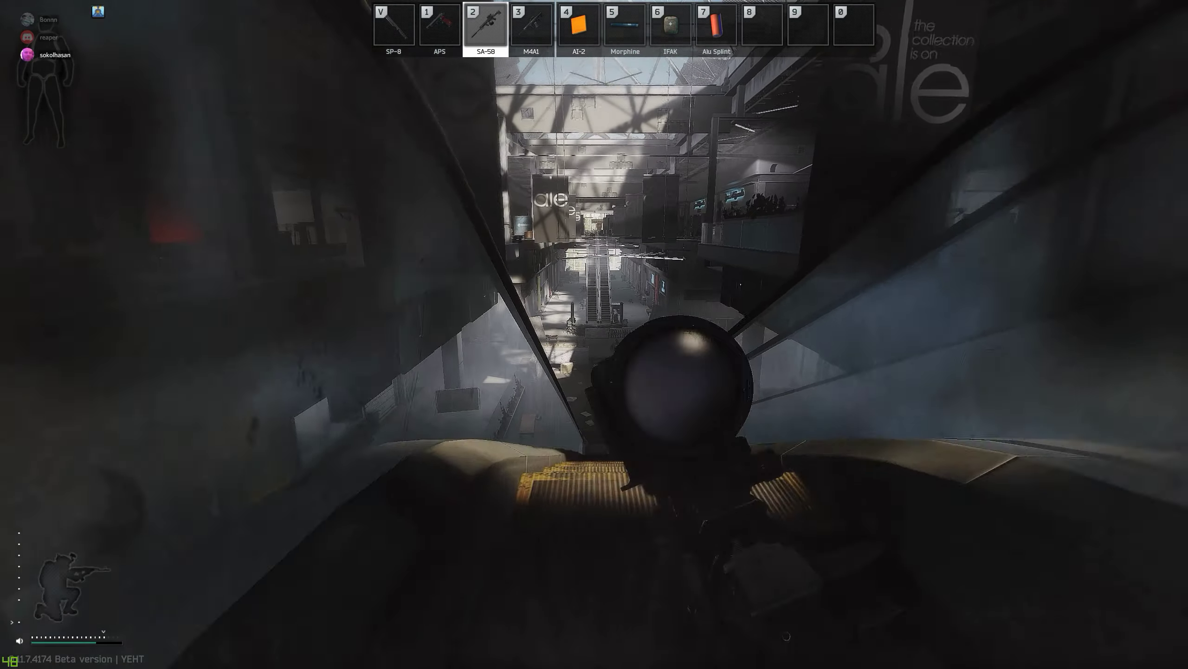
key(x)
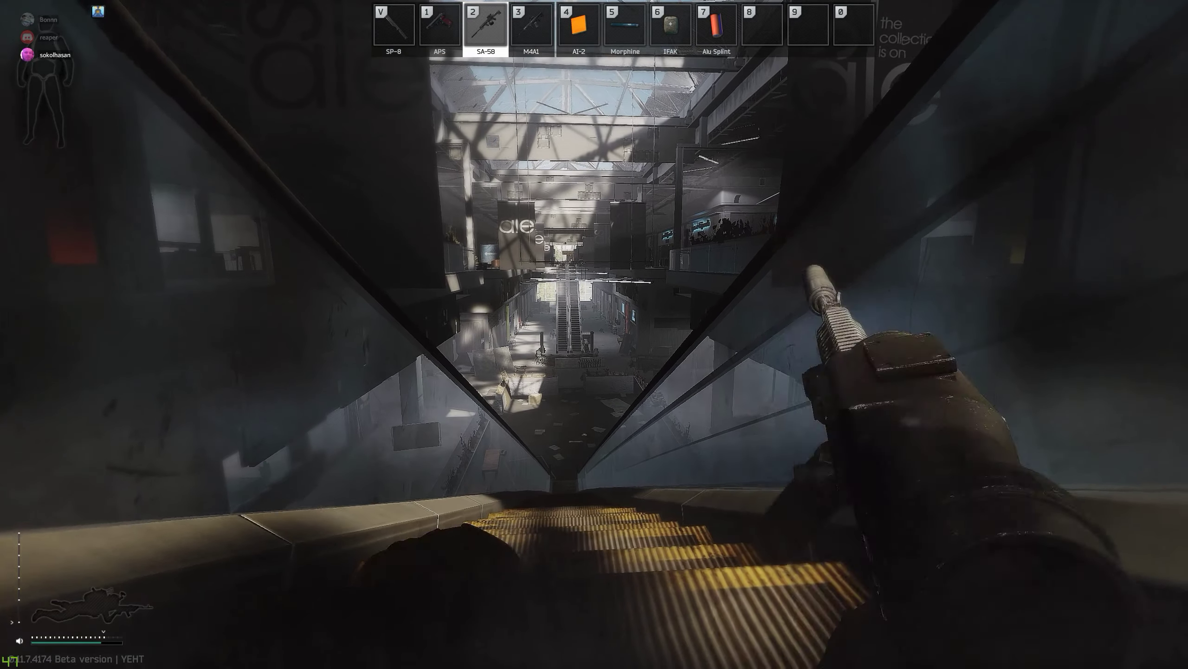
right_click(595, 335)
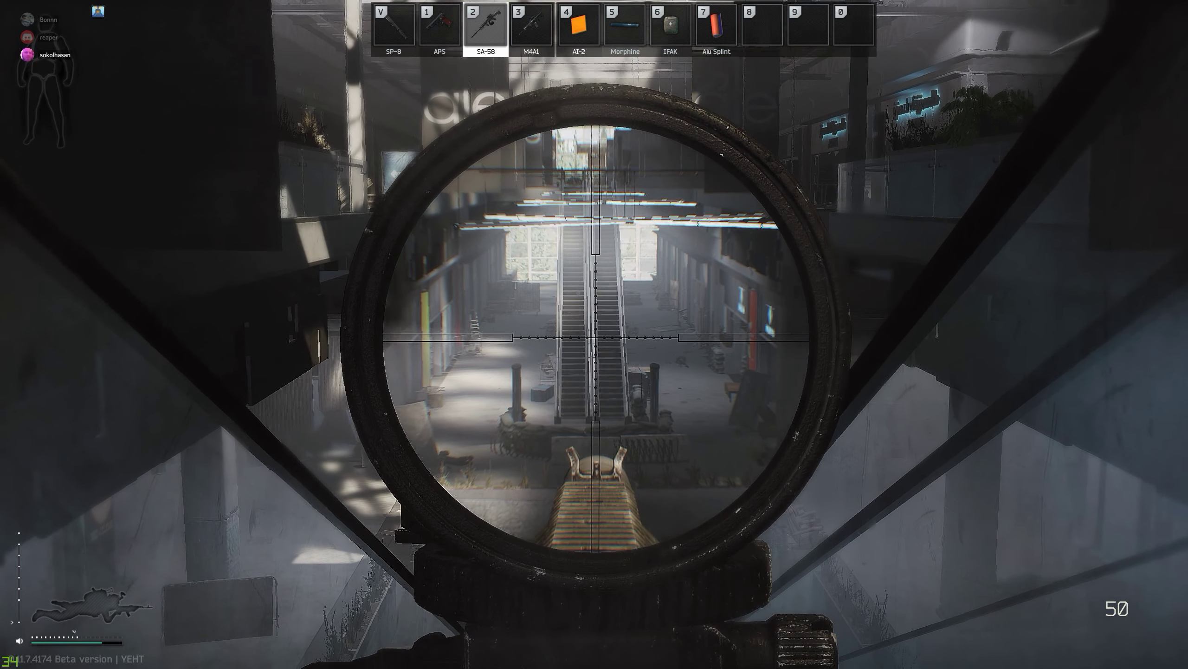
right_click(594, 335)
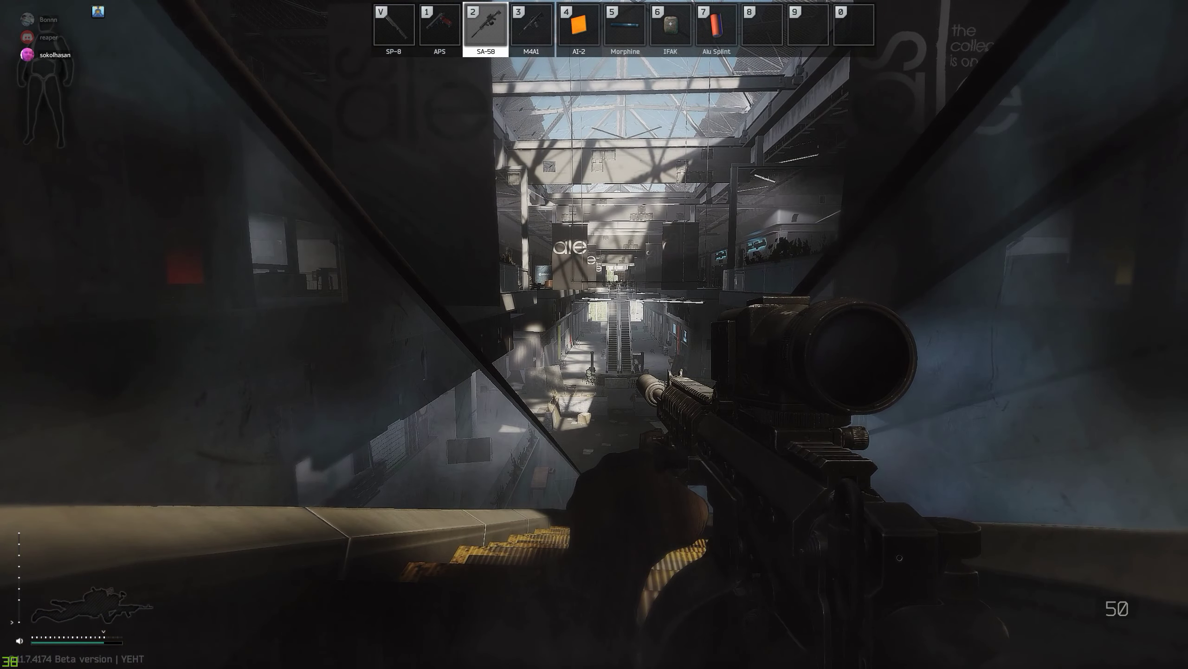